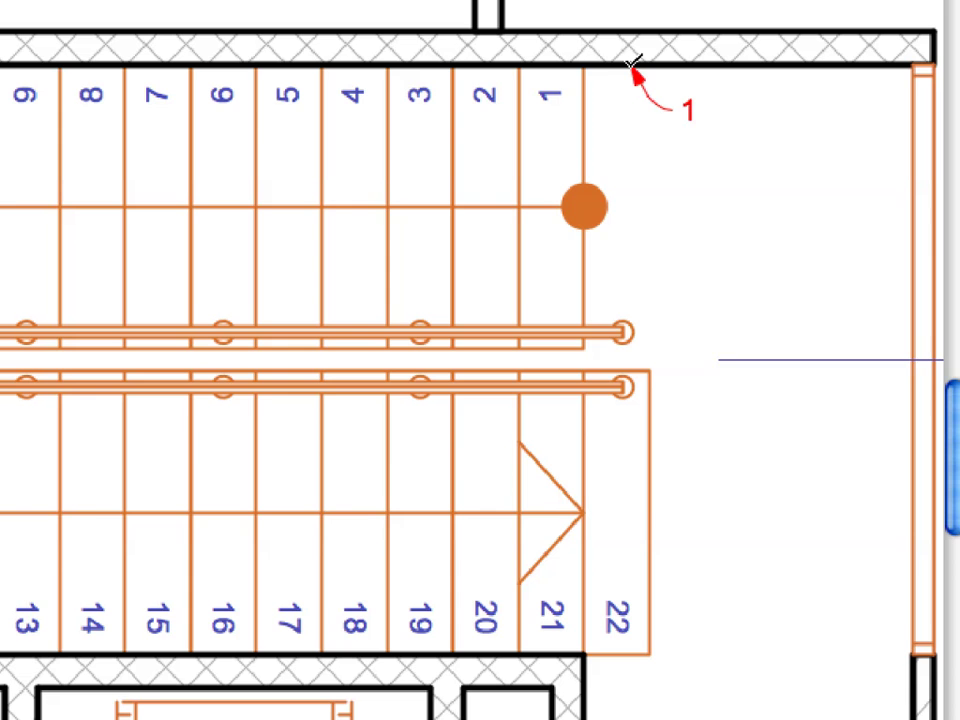
Set the special snap distance to 200 mm and pick a snap point along the wall's inner edge.
left_click(632, 62)
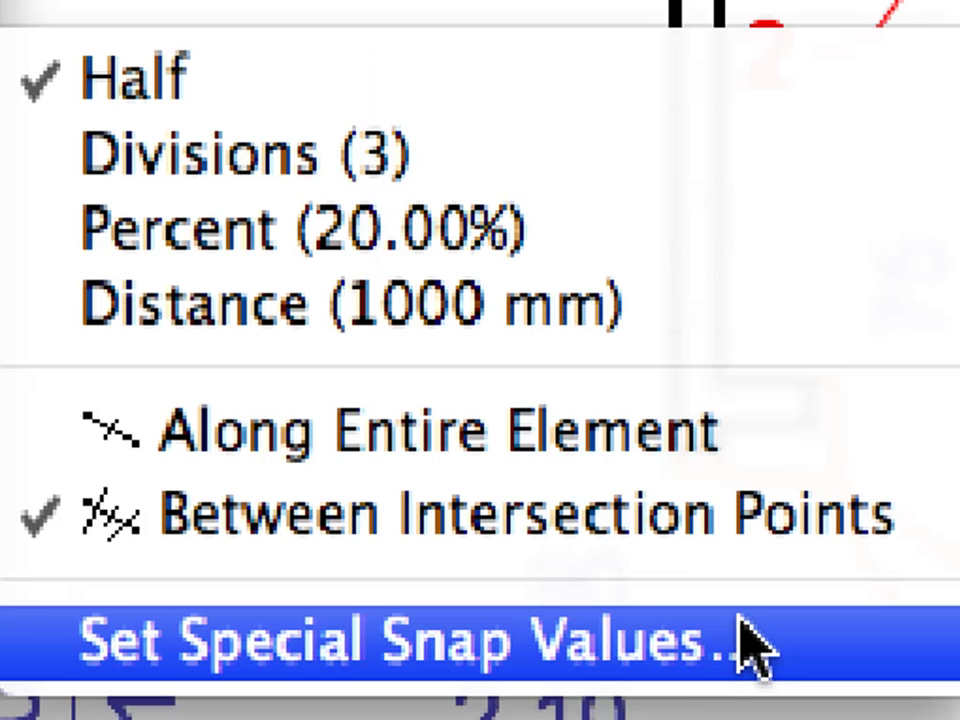
left_click(750, 645)
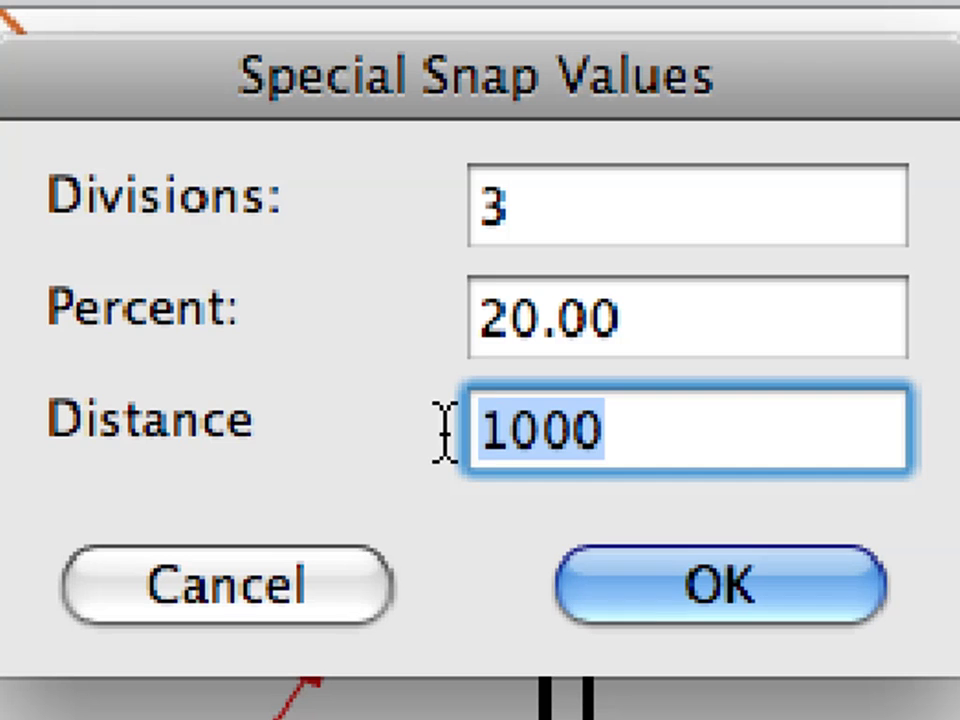
type("200")
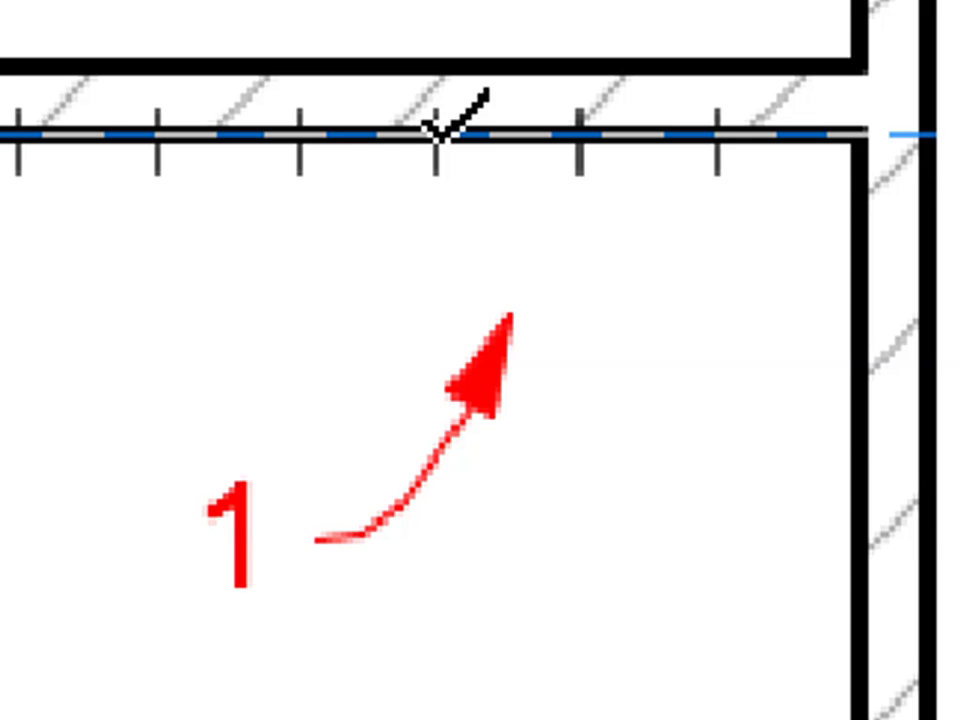
left_click(440, 130)
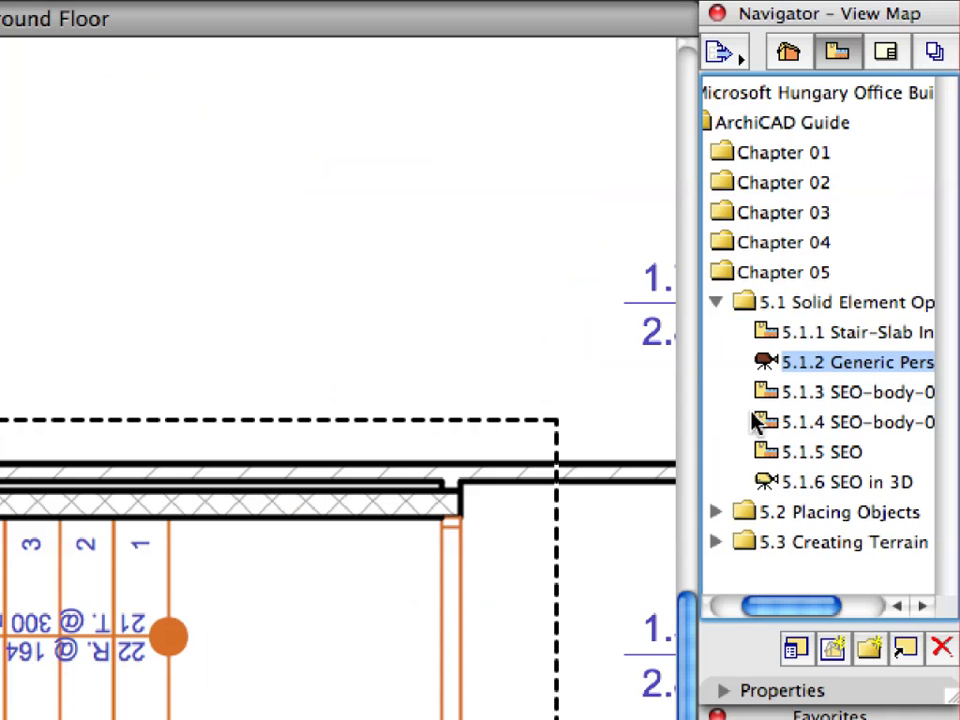
Remove the marquee from the ground floor plan and open the 5.2.1 Column-03 view in the 5.2 Placing Objects folder.
right_click(251, 153)
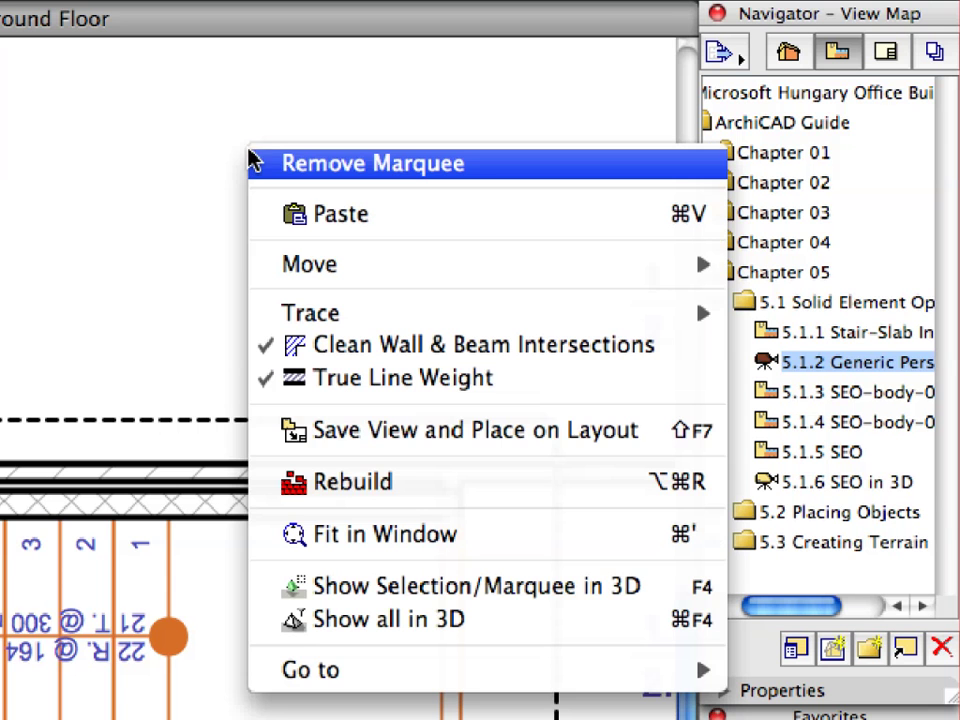
left_click(253, 158)
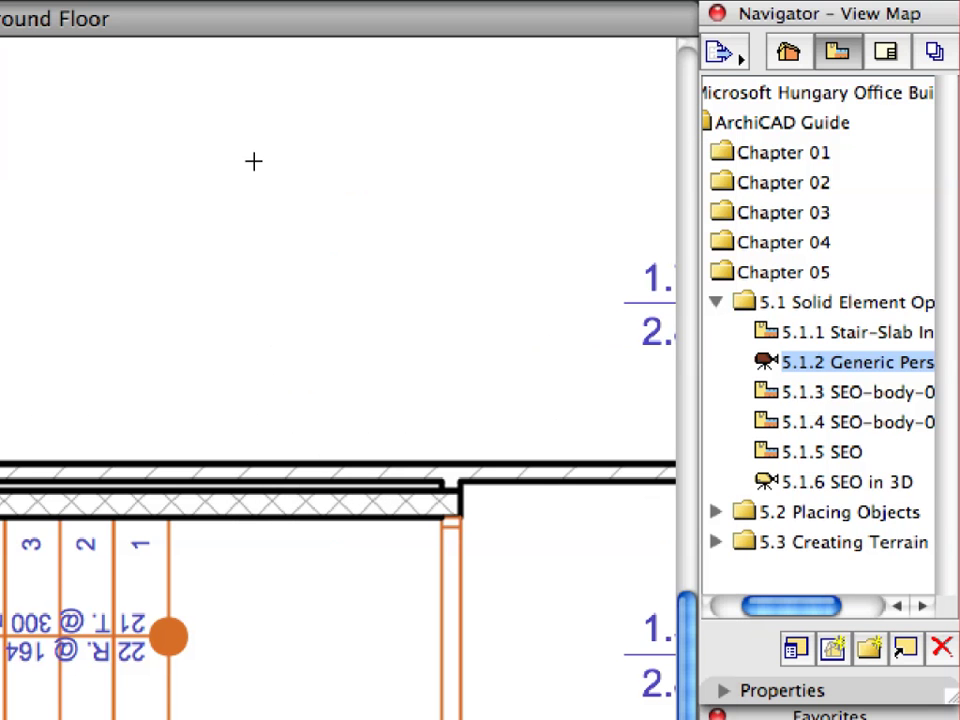
left_click(716, 304)
left_click(716, 332)
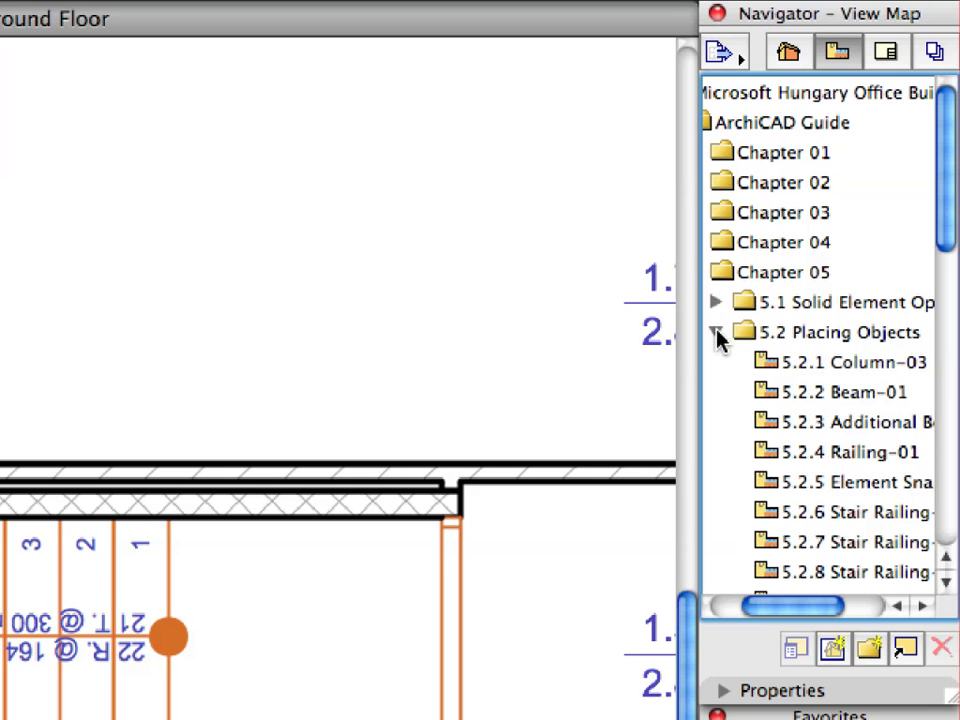
left_click(797, 370)
double_click(797, 368)
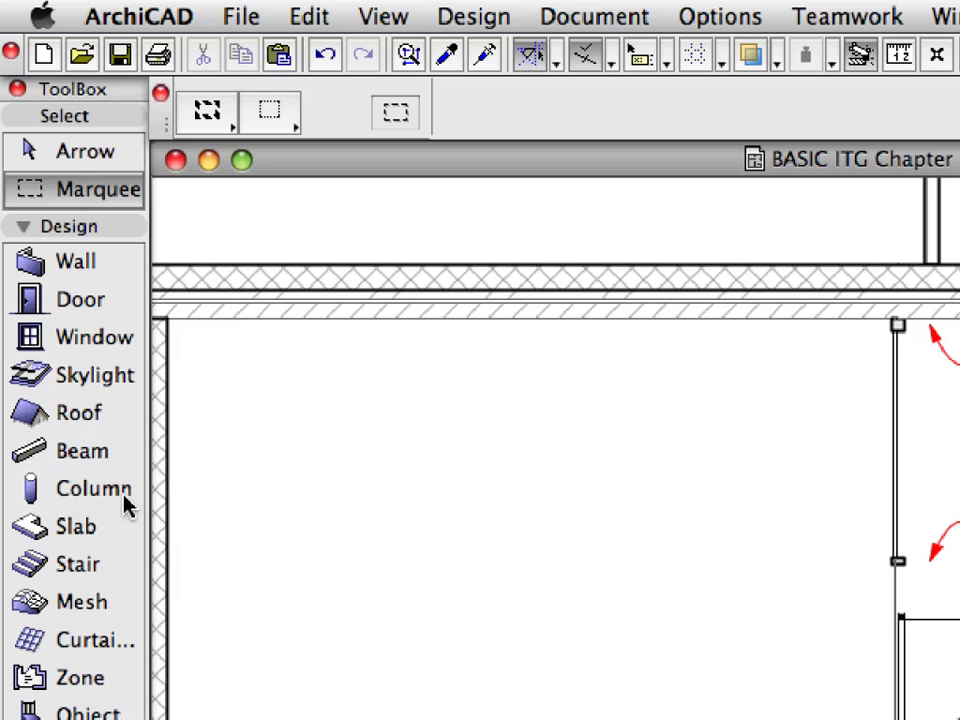
Activate the Column tool and open its default settings.
left_click(122, 500)
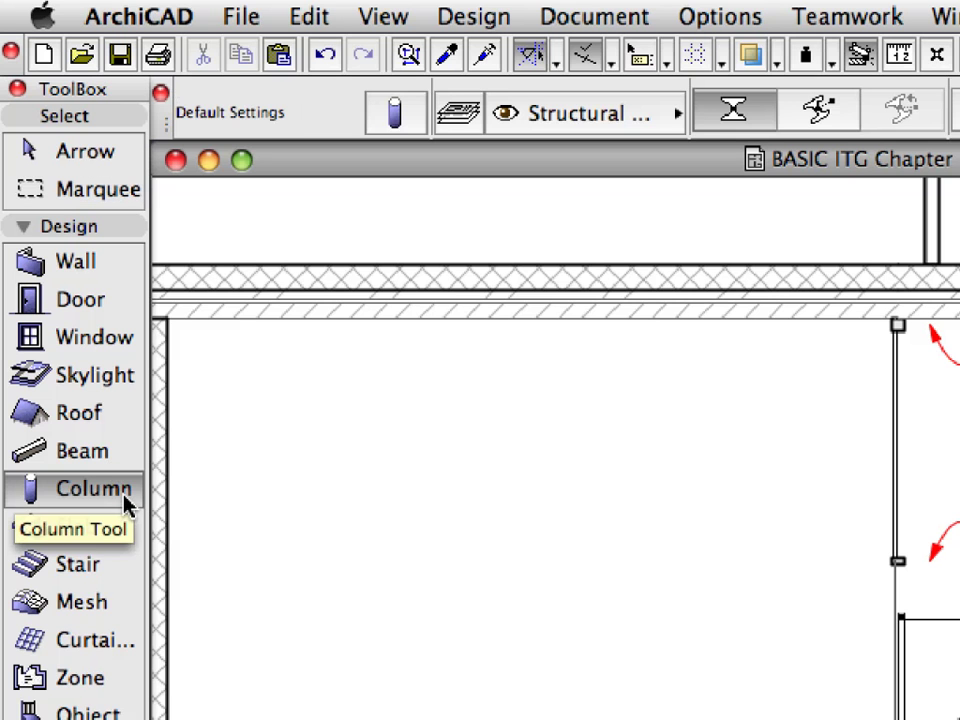
left_click(808, 521)
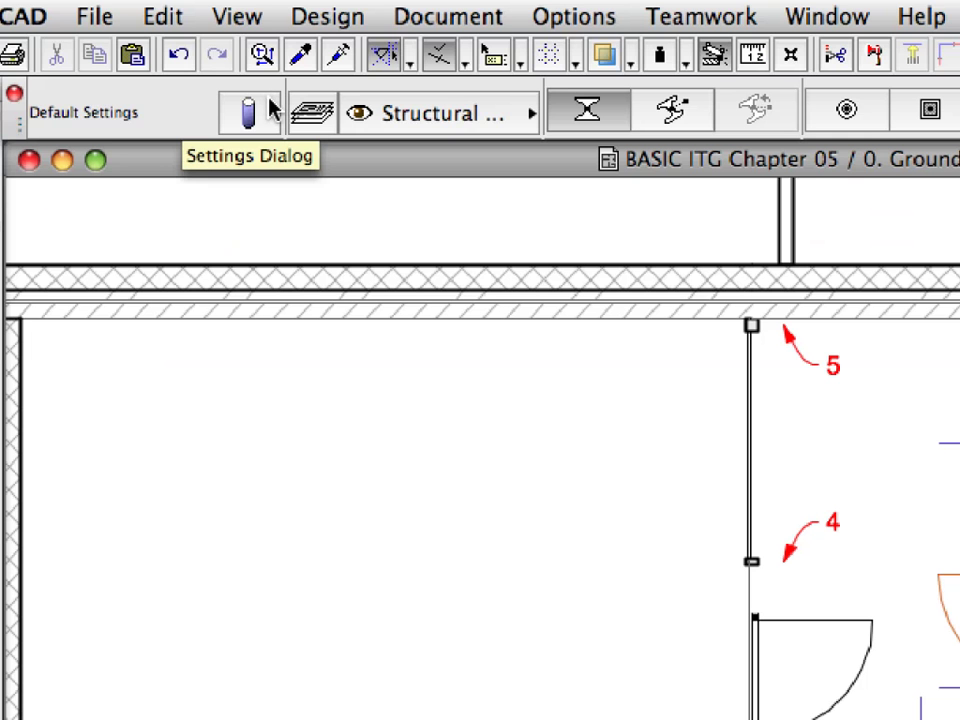
left_click(268, 104)
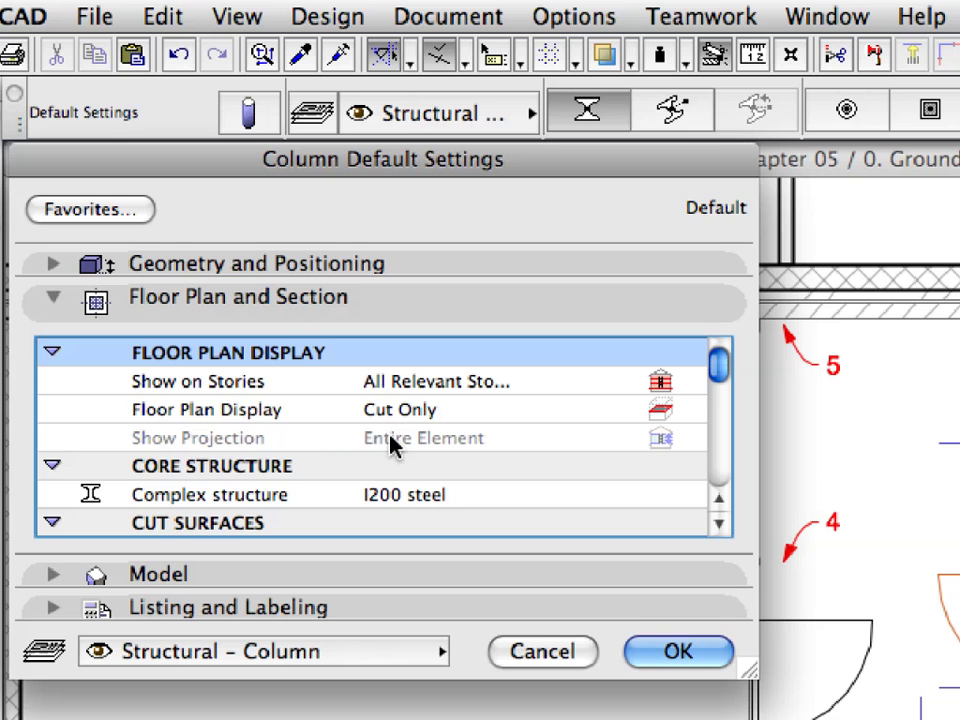
Examine the complex structure profiles offered for the column core, keep I200 steel and close the settings without applying changes.
left_click(393, 467)
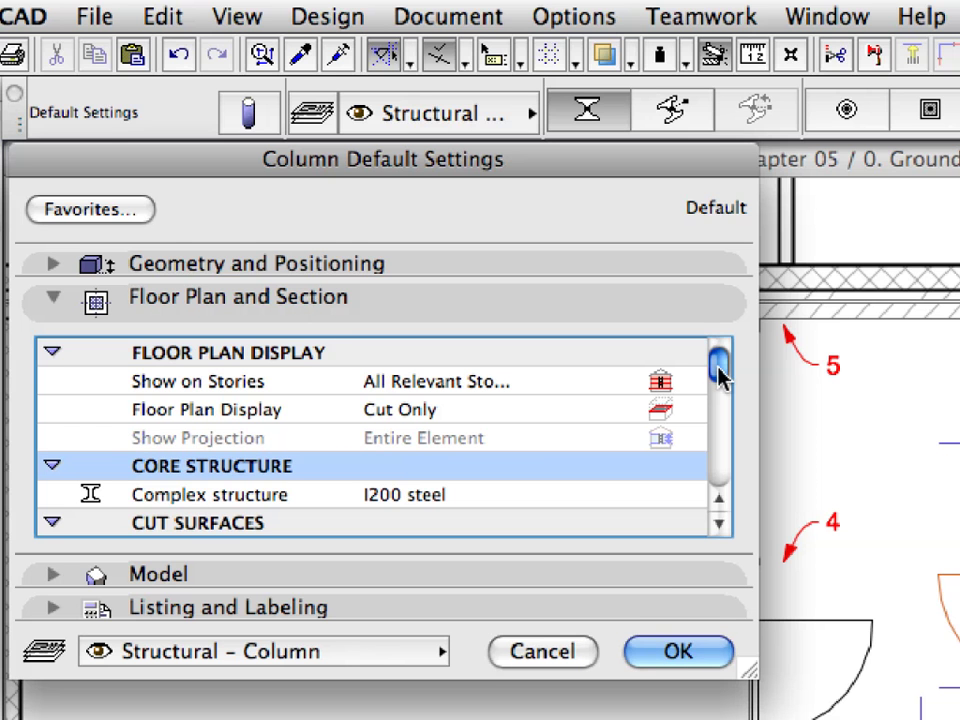
left_click_drag(718, 375, 720, 395)
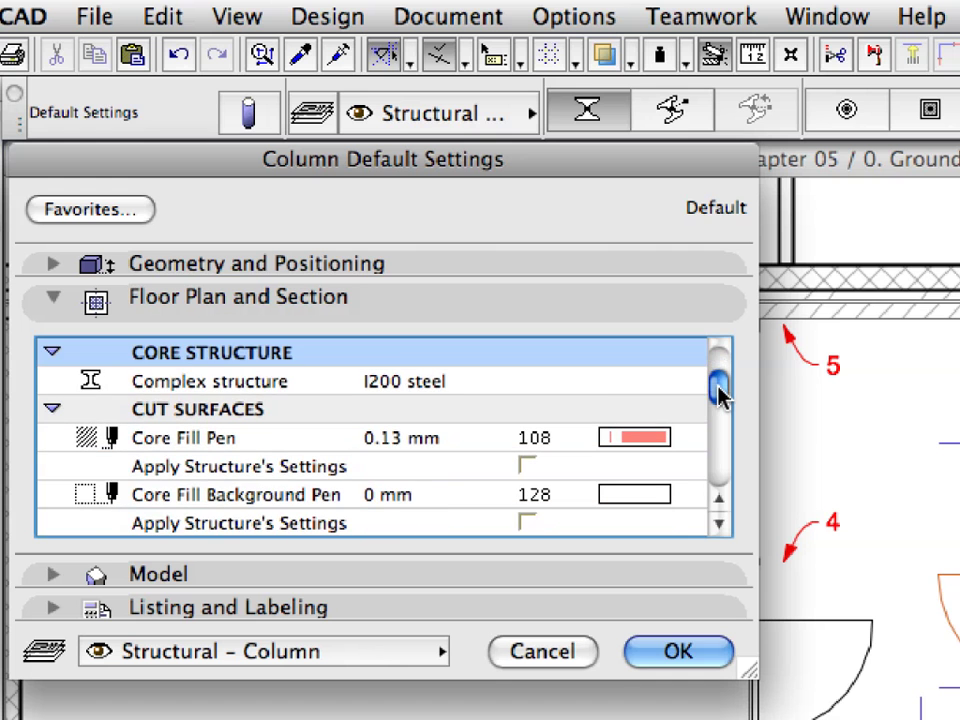
left_click(590, 390)
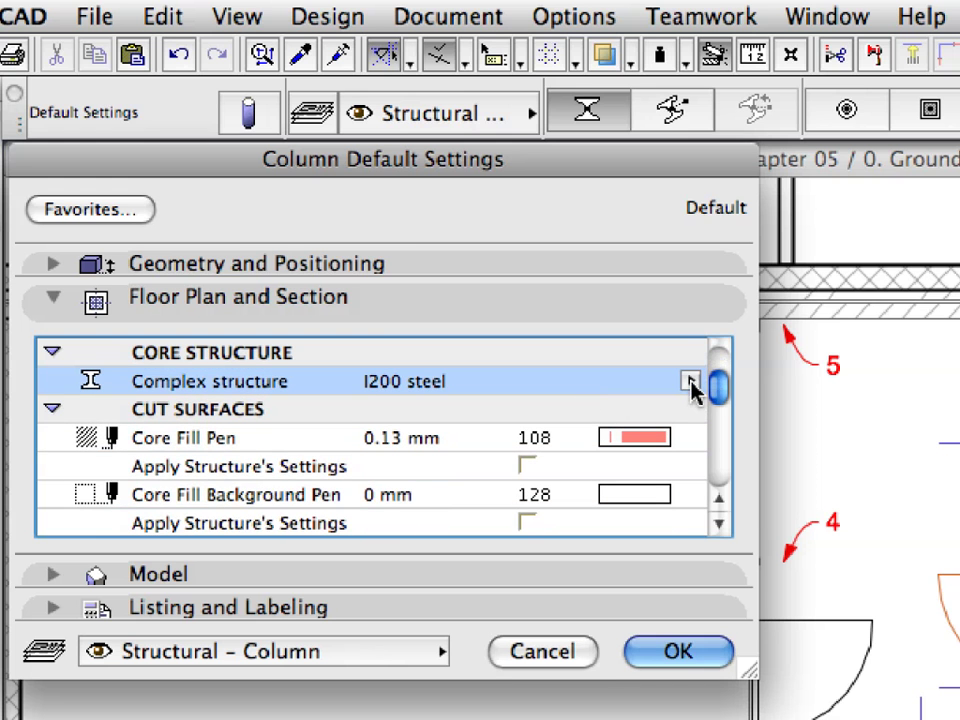
left_click(691, 380)
key("Up")
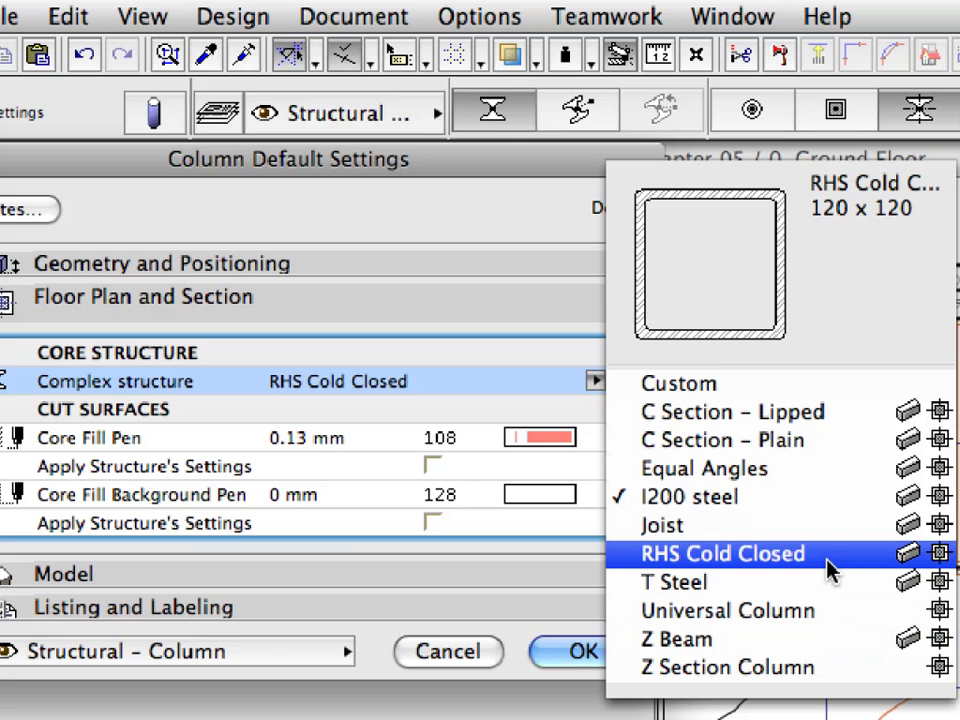
key("Up")
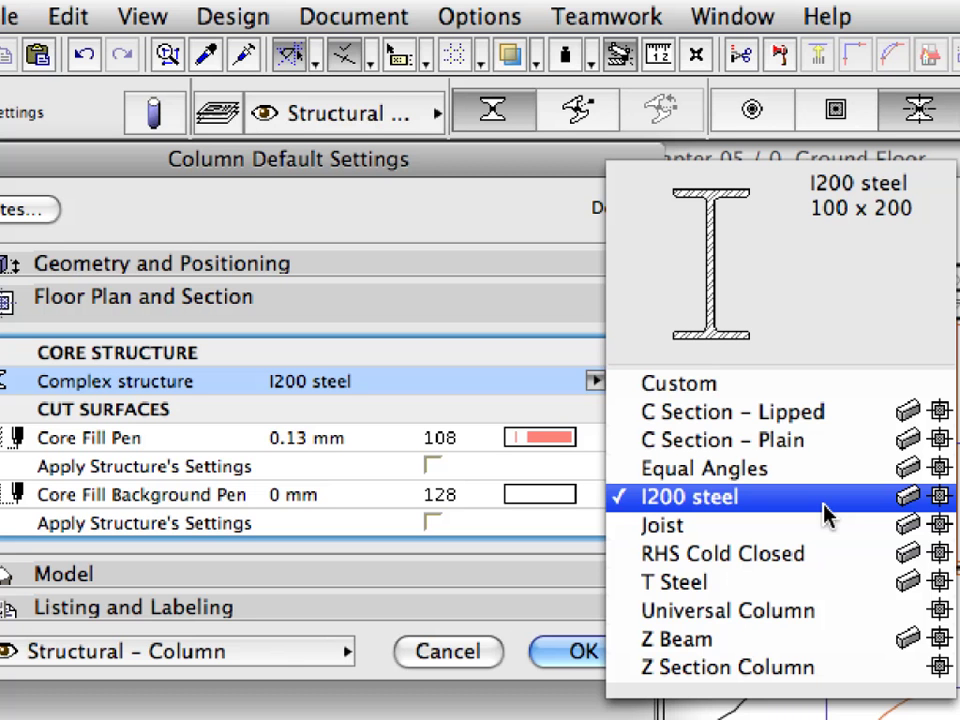
left_click(826, 515)
left_click(492, 668)
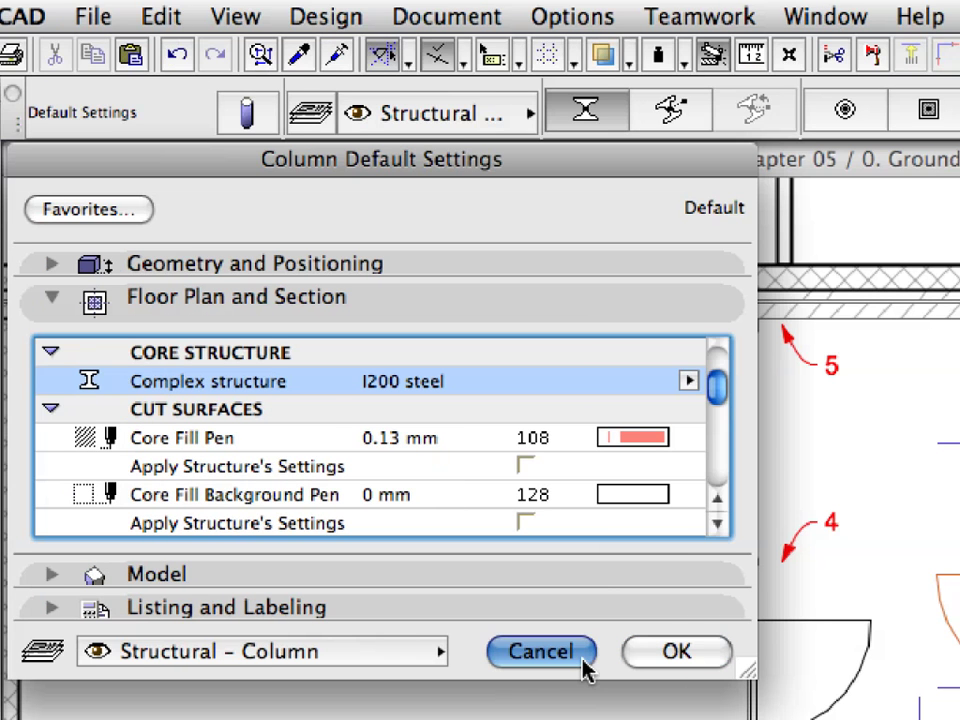
Display the plan with thin lines and place I200 steel columns at the numbered points along the glazed wall, ending with points 4 and 5.
left_click(235, 17)
mouse_move(497, 118)
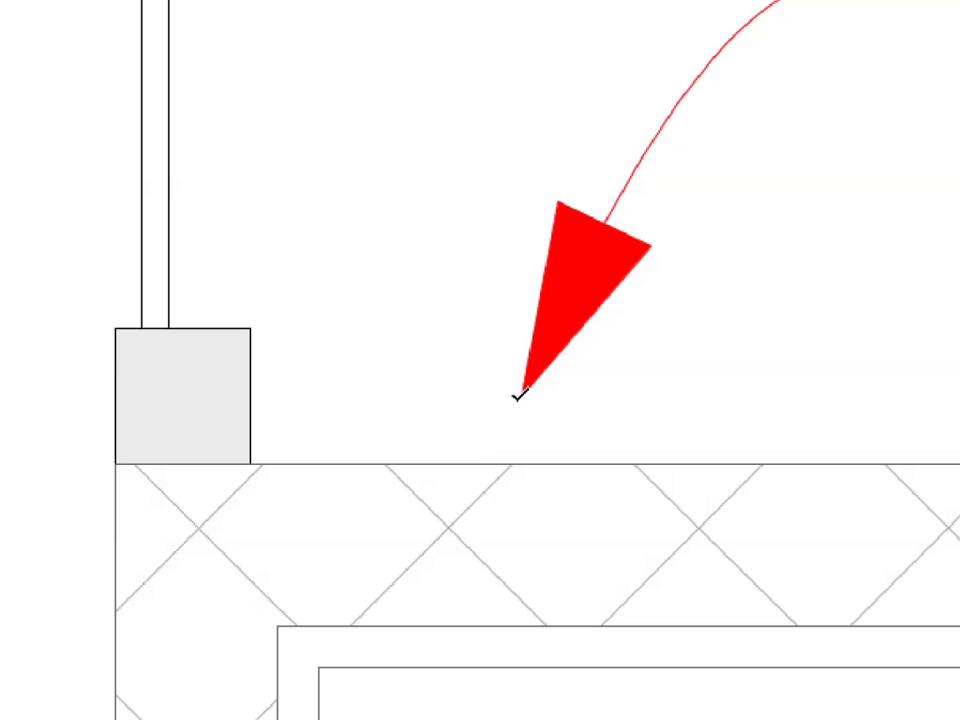
left_click(517, 396)
left_click(521, 340)
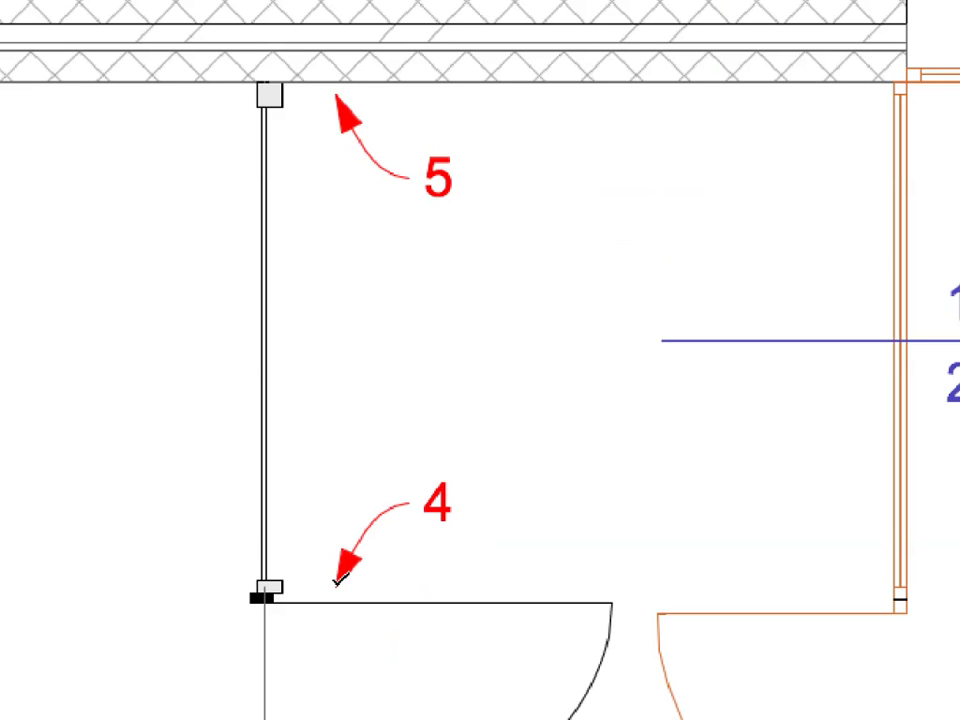
left_click(337, 577)
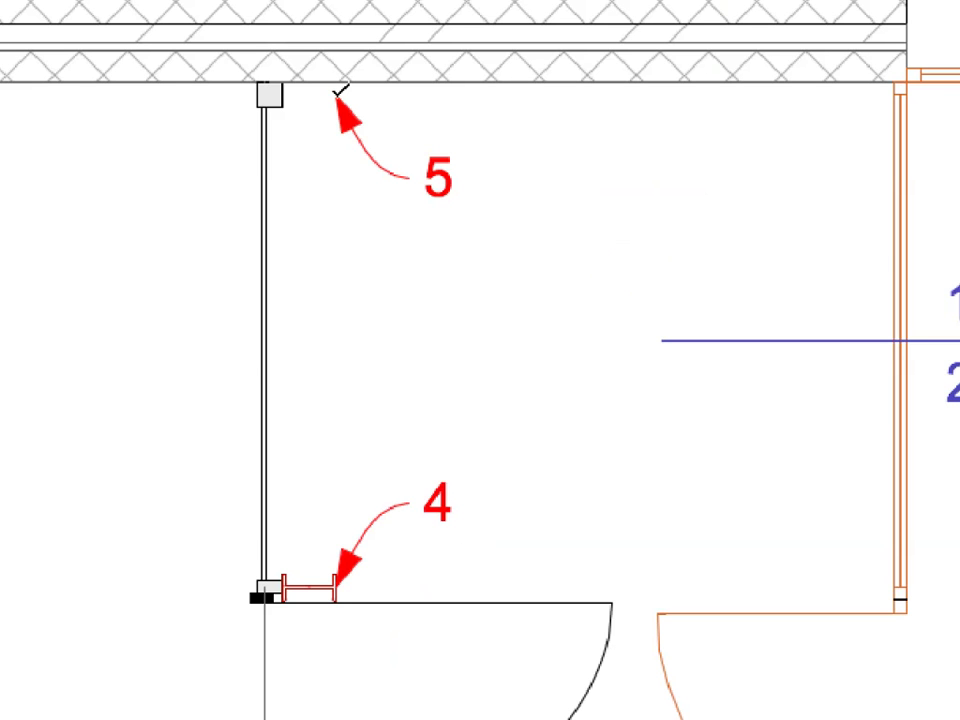
left_click(337, 93)
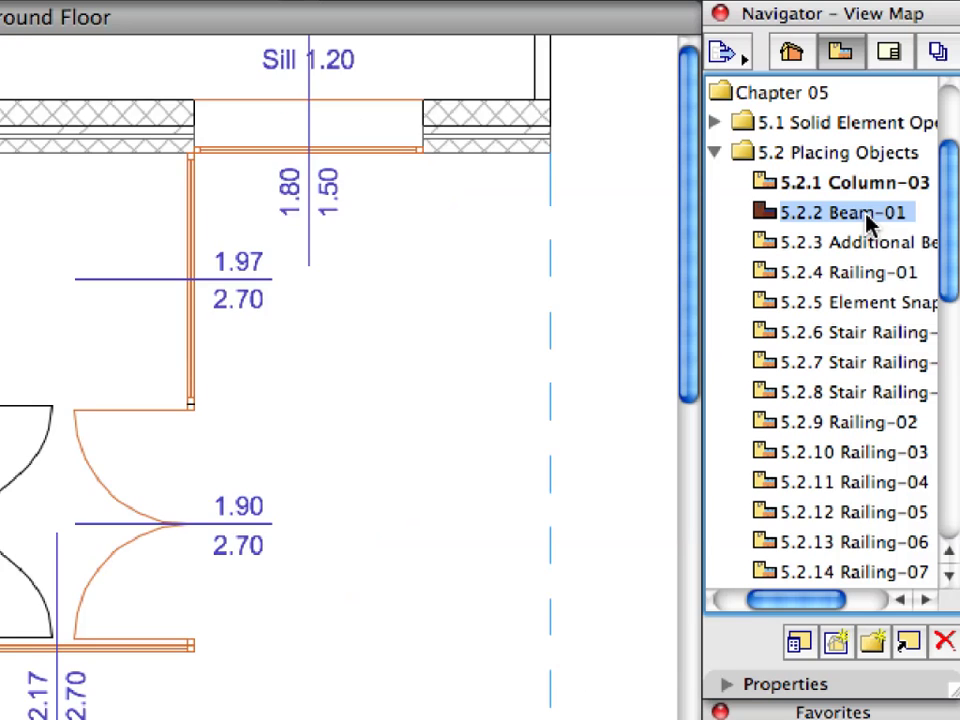
Open the 5.2.2 Beam-01 view and draw a beam with the Beam-01 favorite from point 1.1 to point 1.2.
double_click(800, 213)
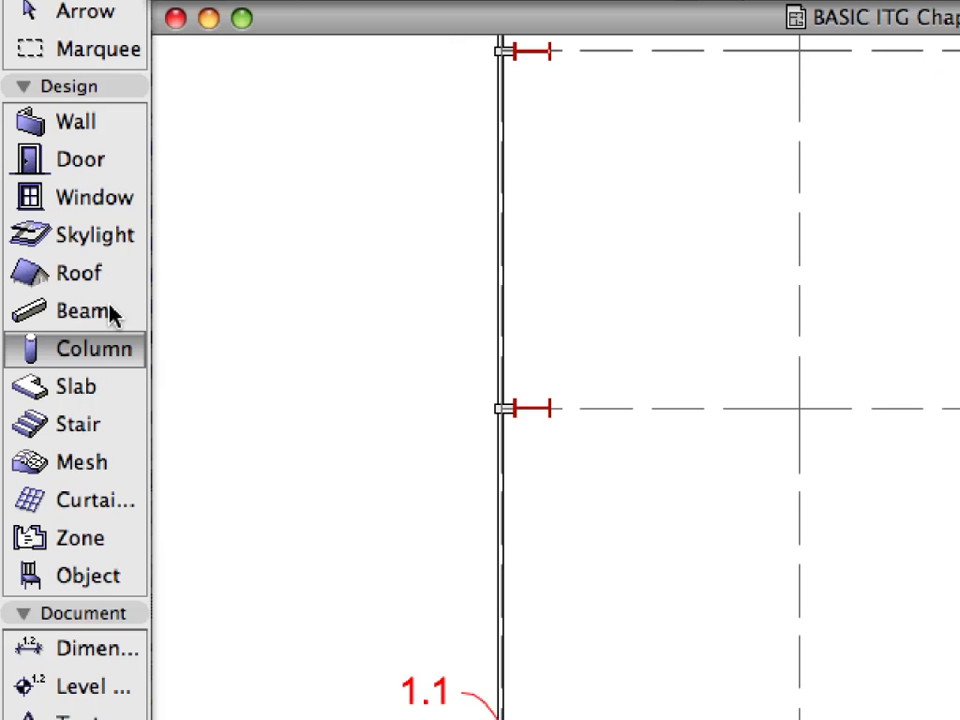
left_click(111, 314)
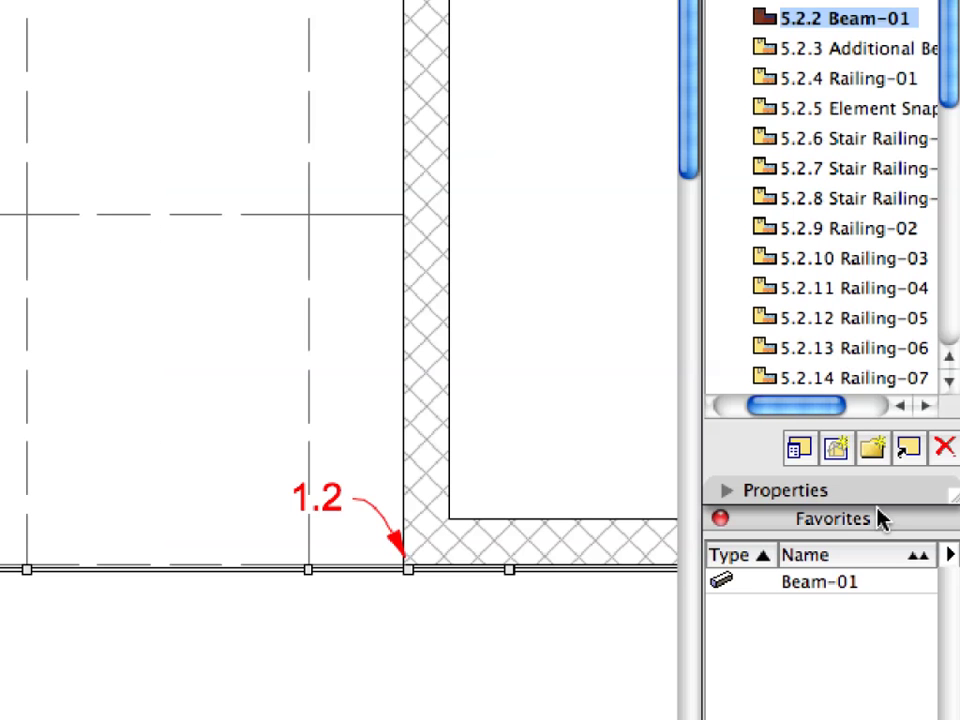
left_click(883, 582)
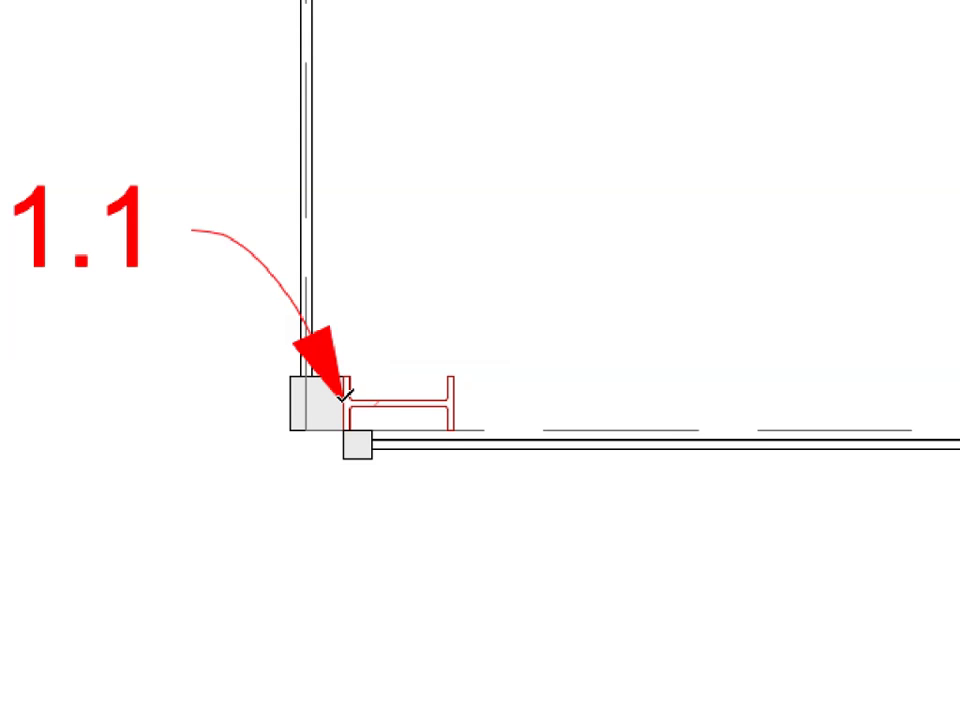
left_click(345, 398)
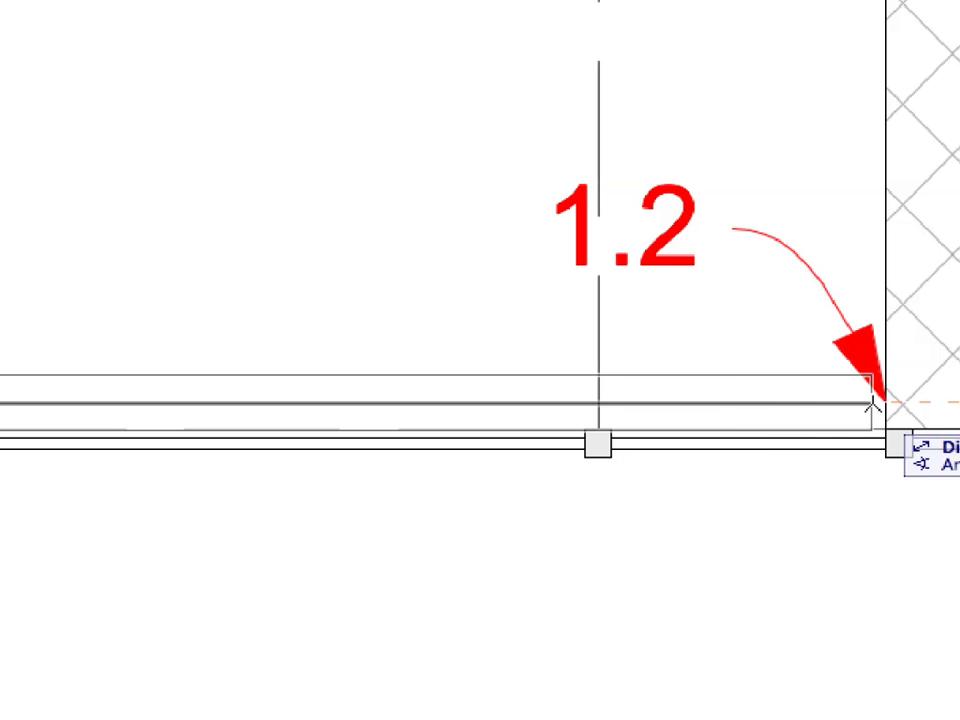
left_click(885, 397)
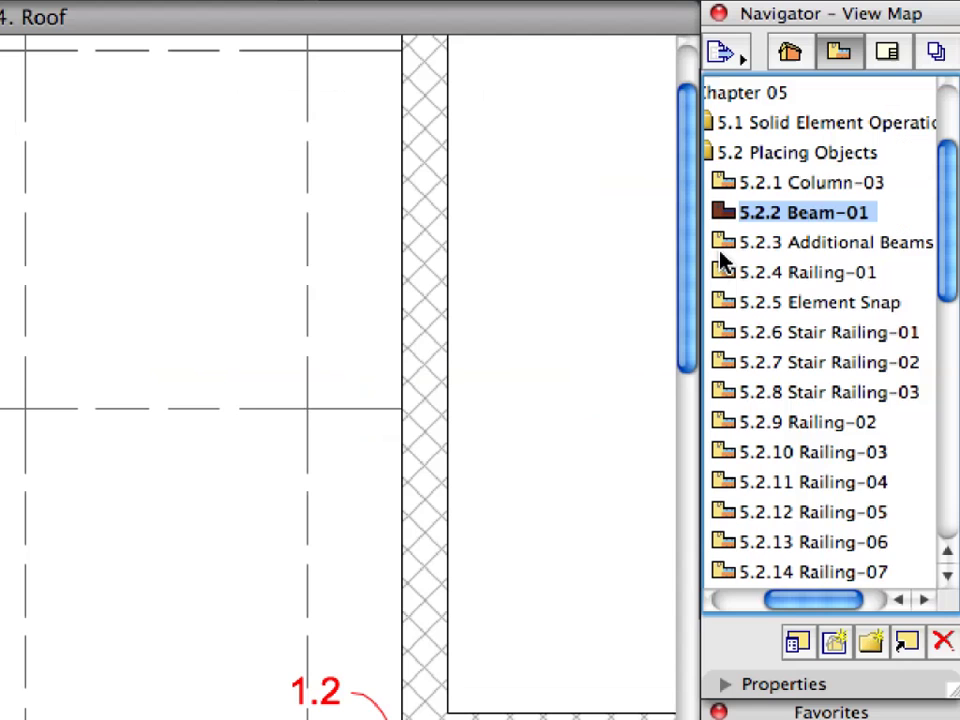
Open the 5.2.3 Additional Beams view and use Drag Multiple Copy to copy the beam from point 1 to points 2 and 3.
left_click(722, 246)
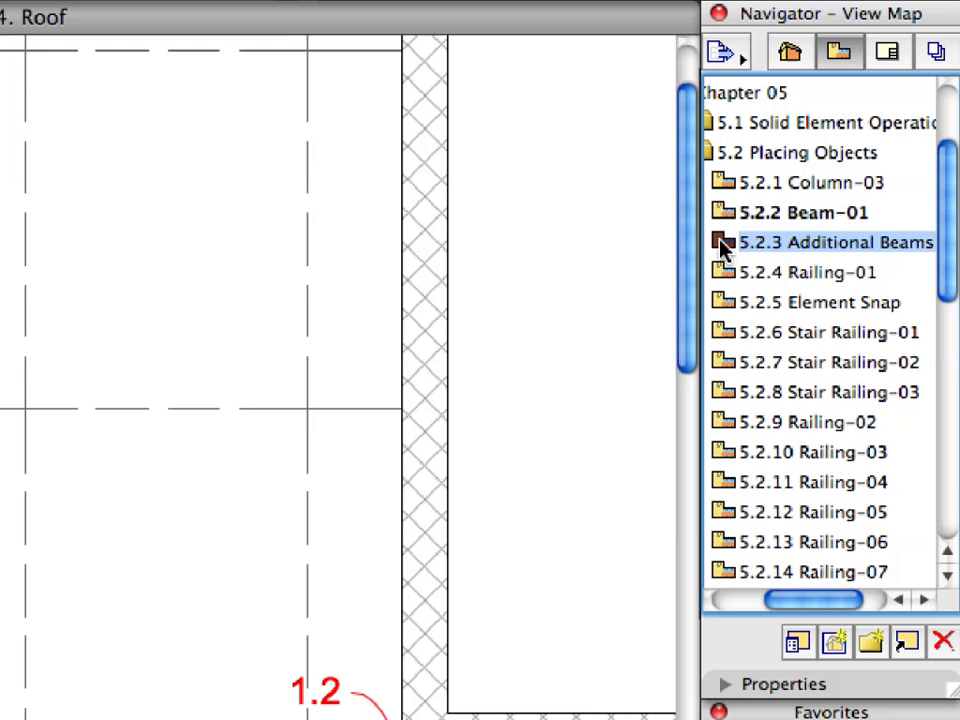
double_click(722, 246)
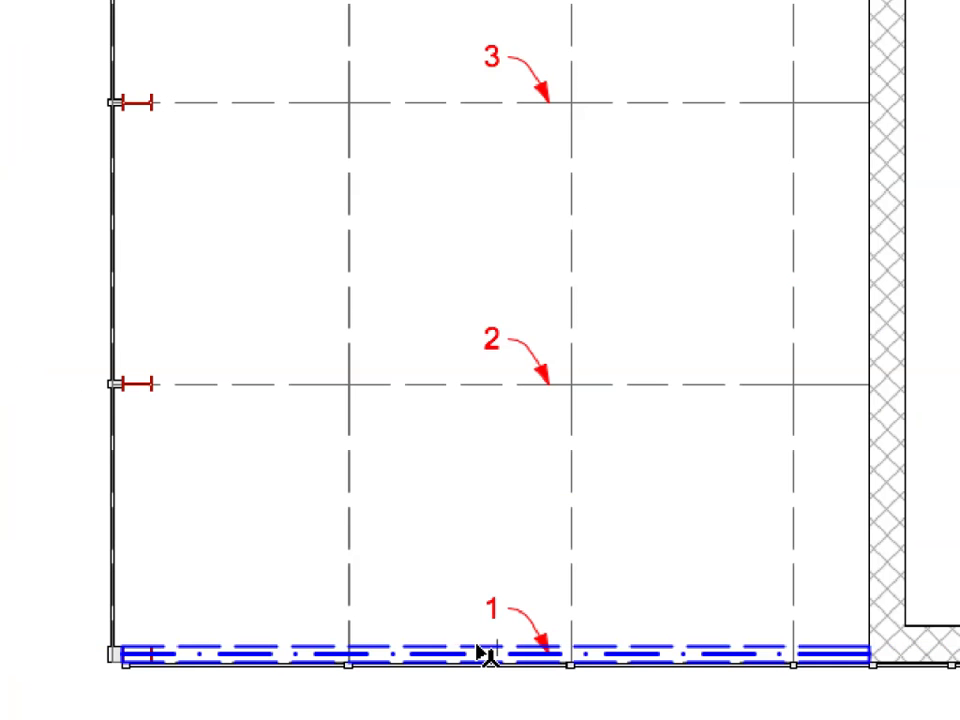
left_click(481, 653)
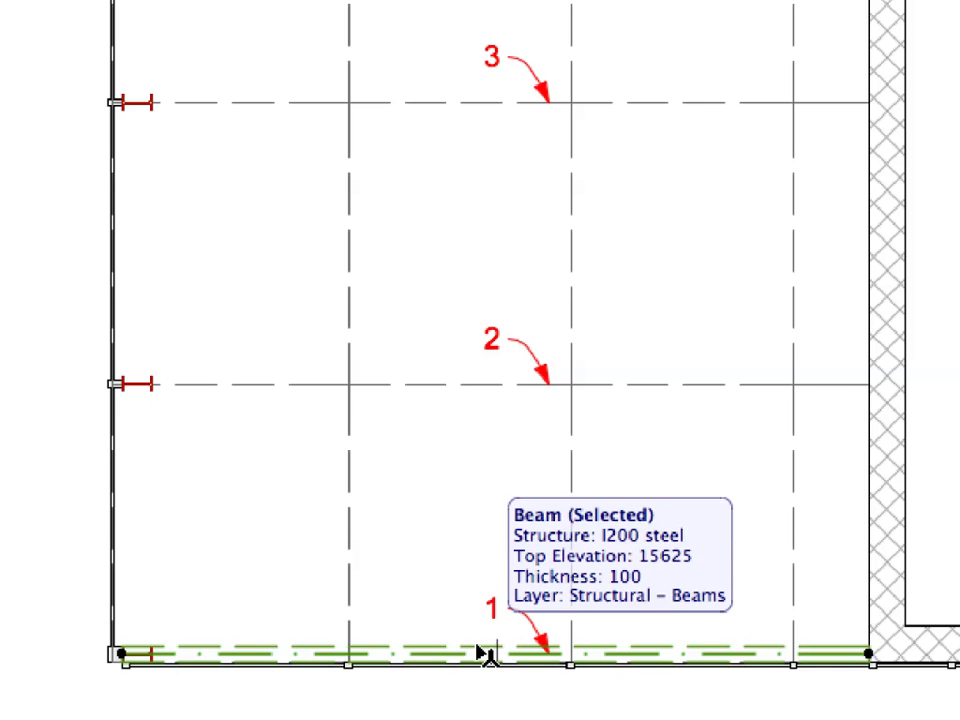
right_click(481, 653)
mouse_move(450, 302)
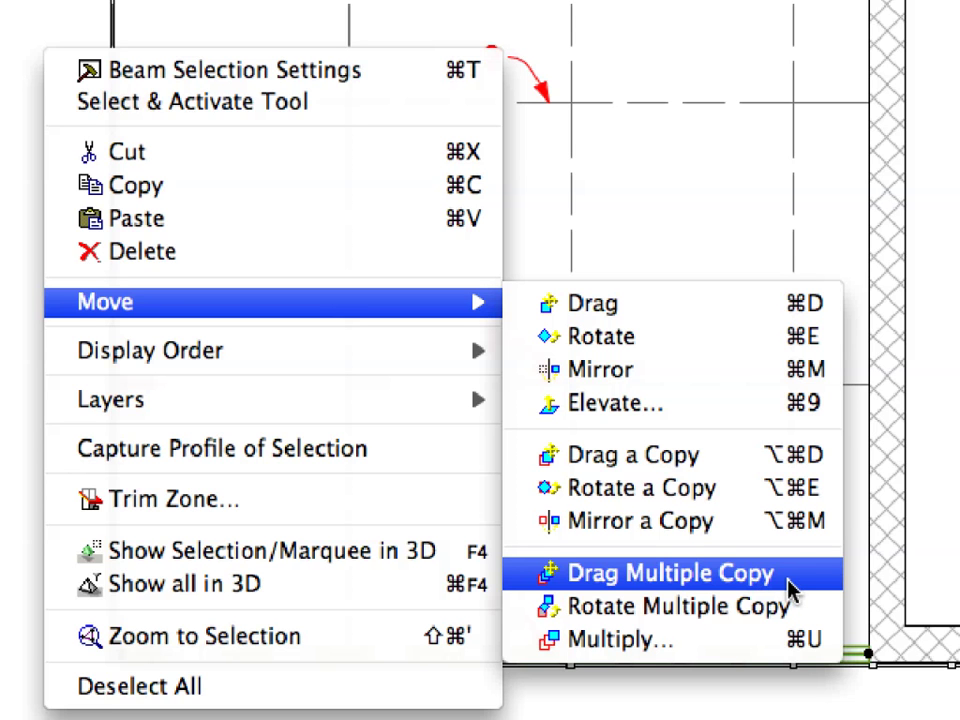
left_click(790, 588)
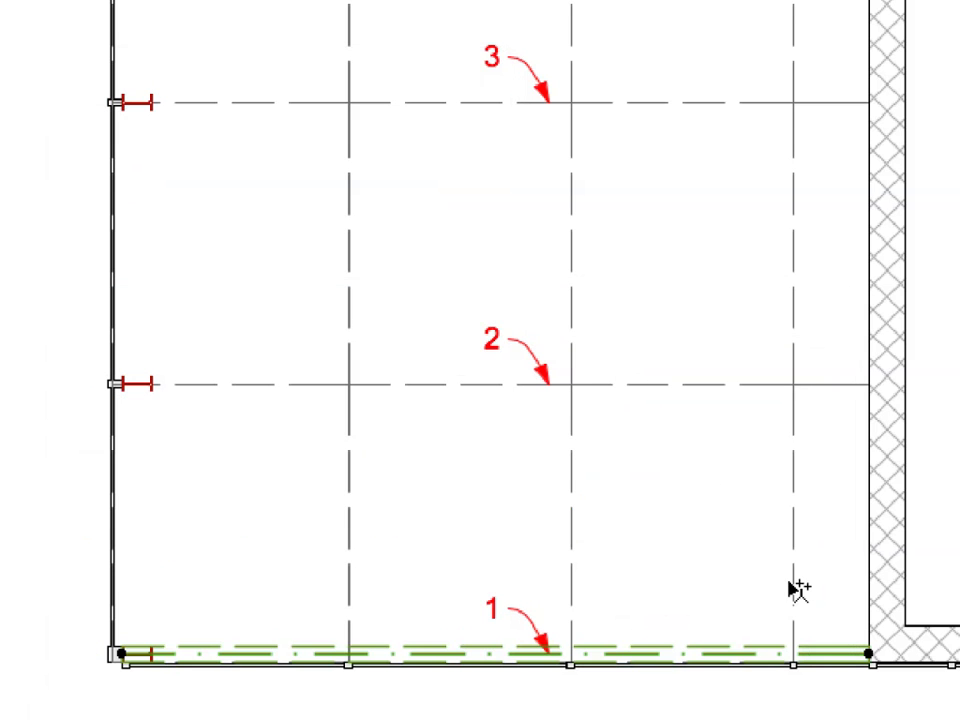
left_click(551, 656)
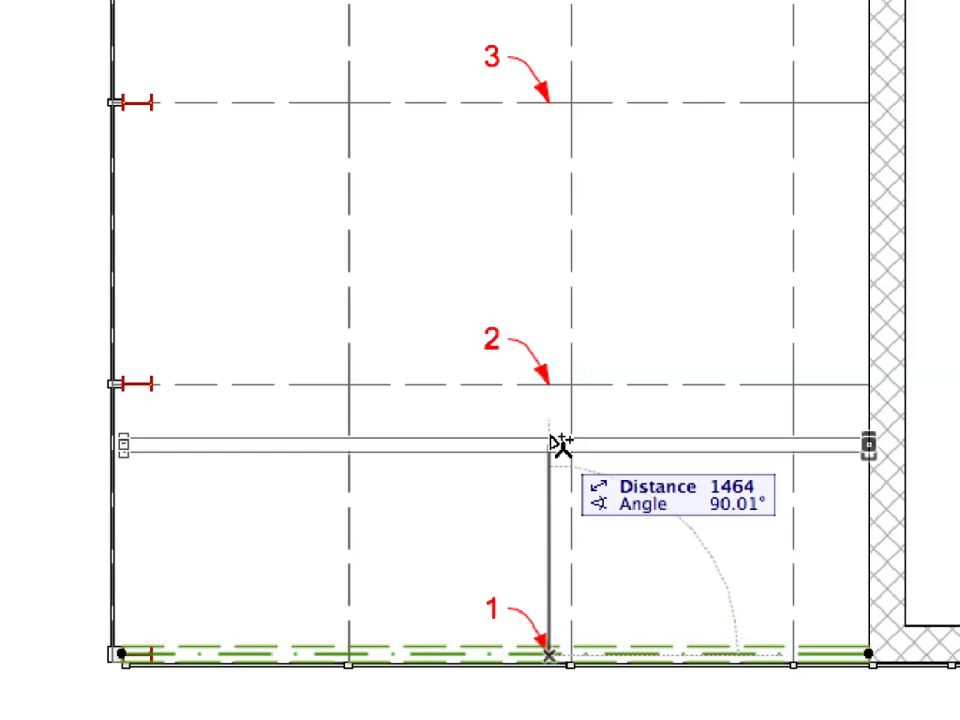
left_click(553, 395)
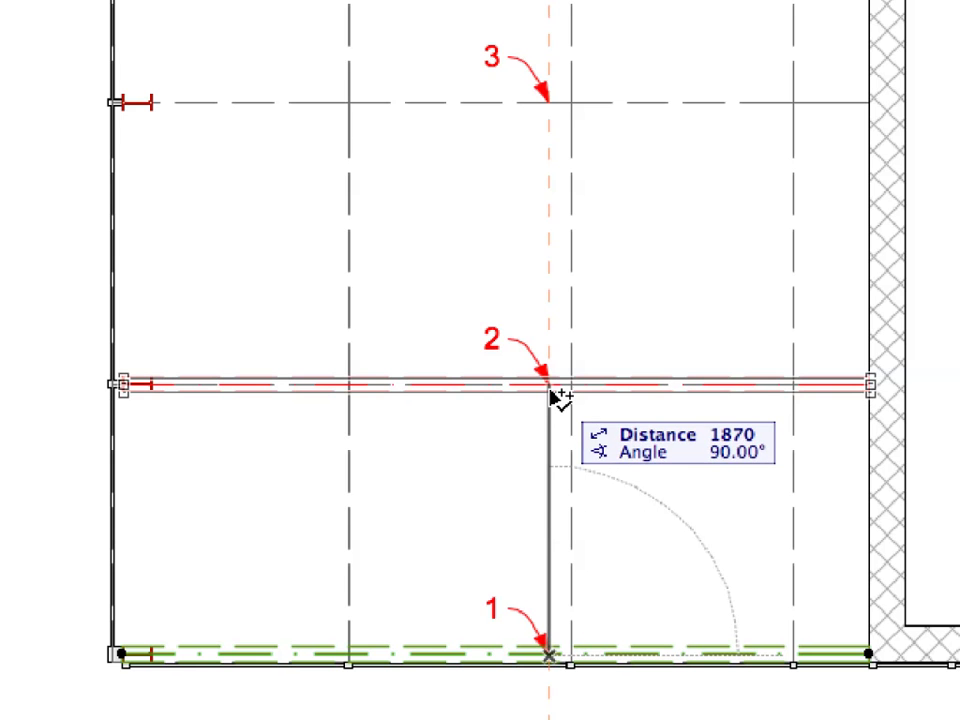
left_click(555, 116)
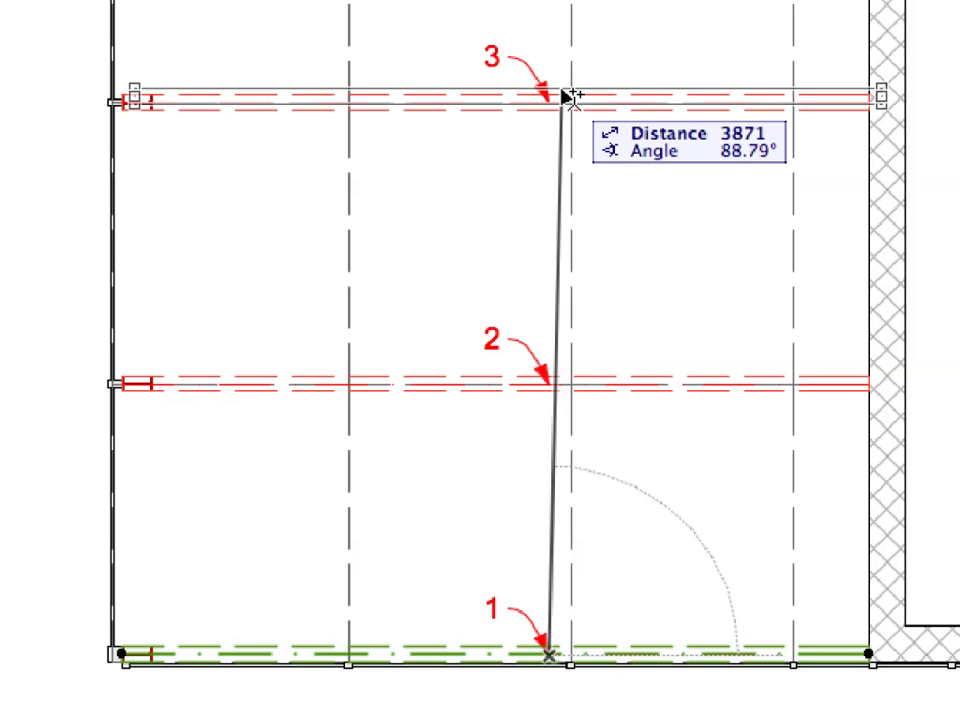
Continue the multiple copy by placing beams at points 4 and 5, and end the command.
middle_click_drag(555, 51, 518, 553)
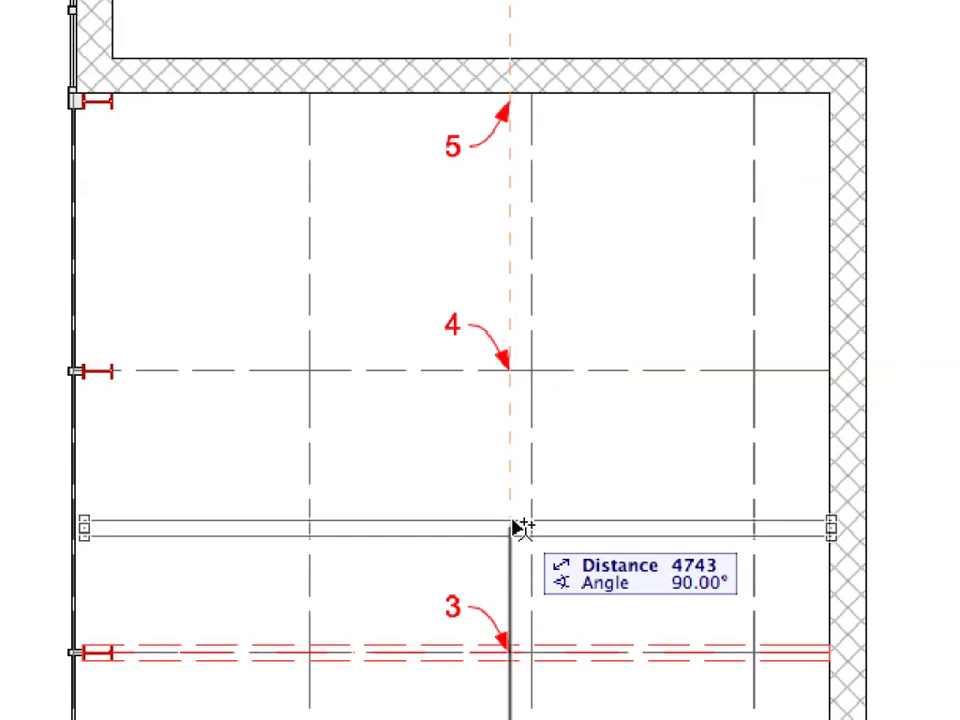
left_click(512, 376)
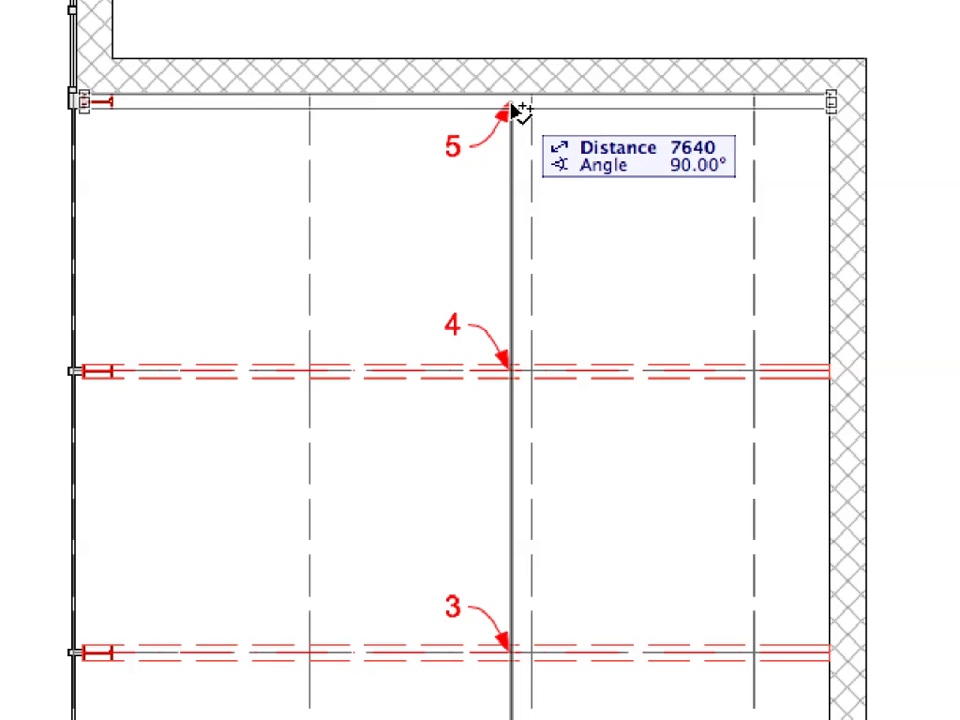
left_click(513, 106)
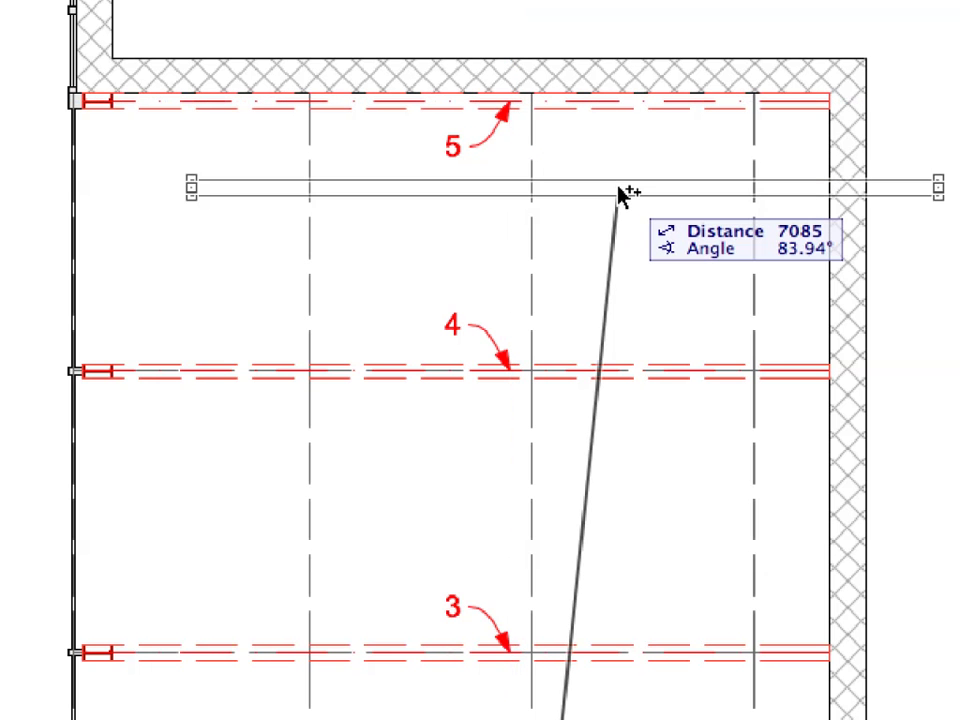
key("Escape")
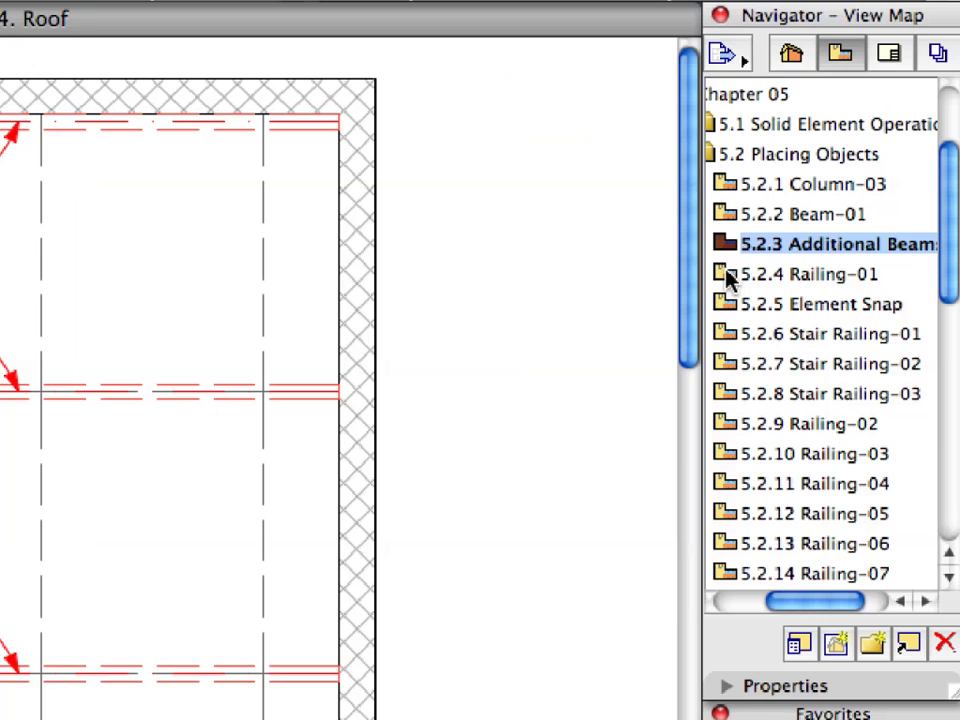
Open the 5.2.4 Railing-01 view and display the plan with True Line Weight.
double_click(848, 196)
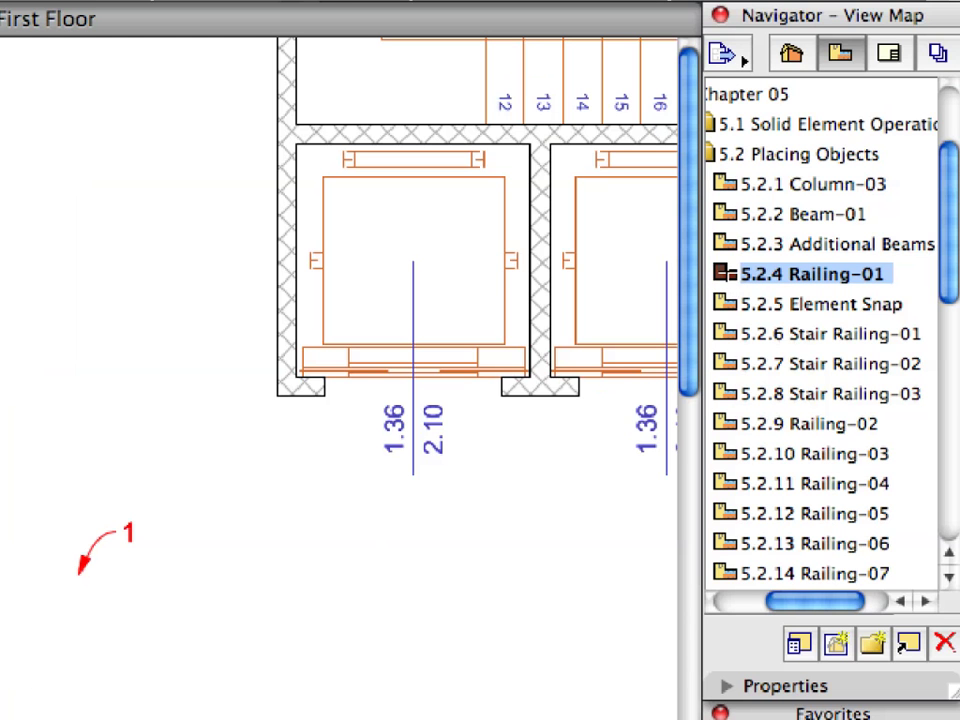
left_click(182, 9)
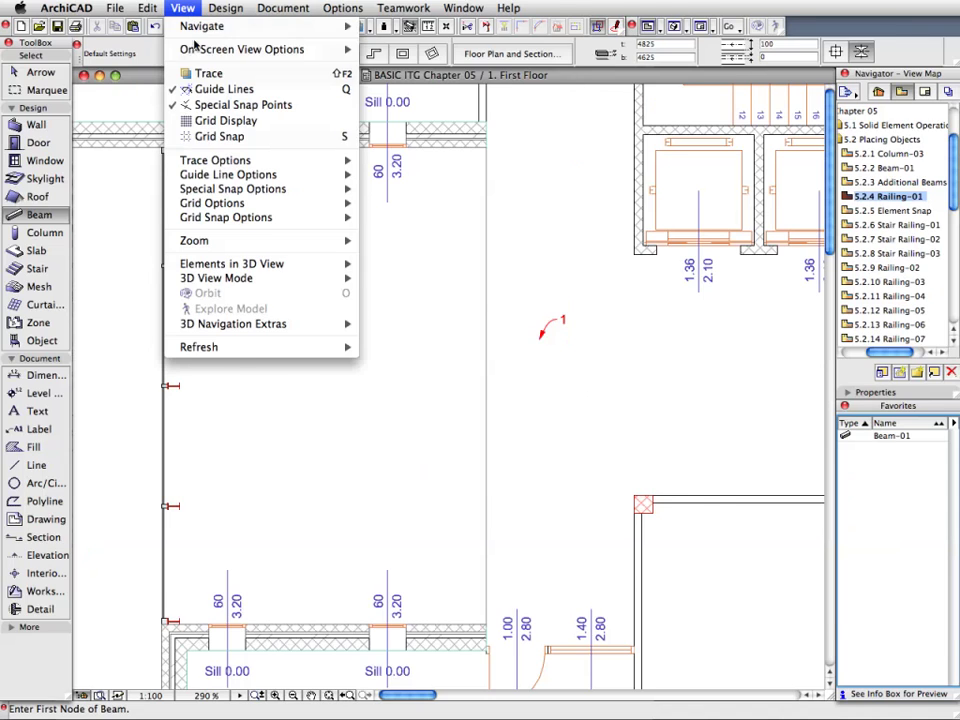
mouse_move(324, 58)
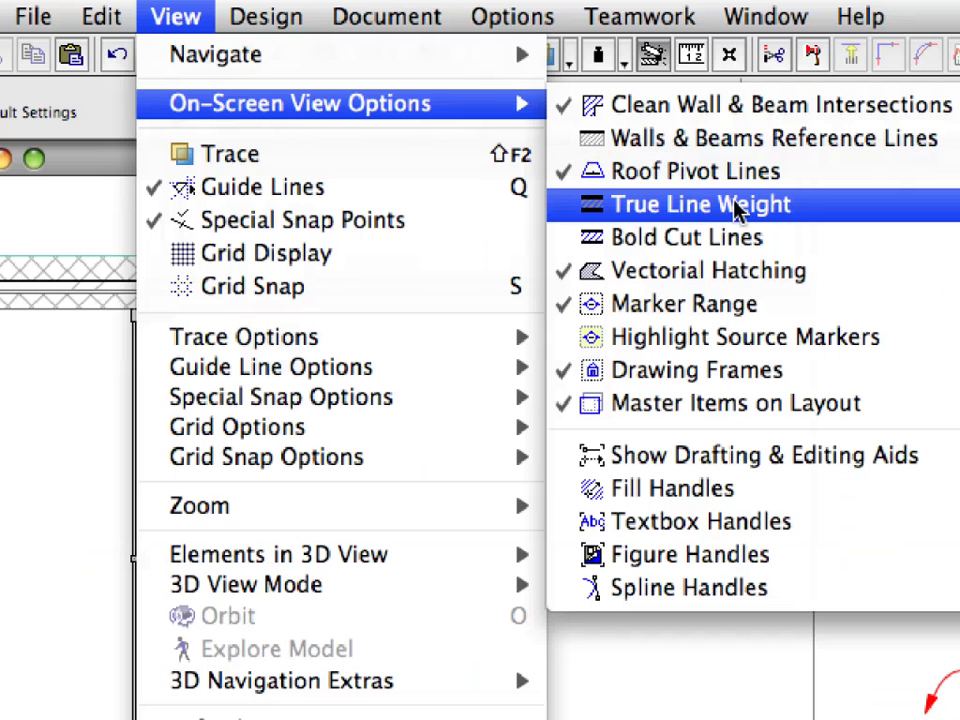
left_click(815, 212)
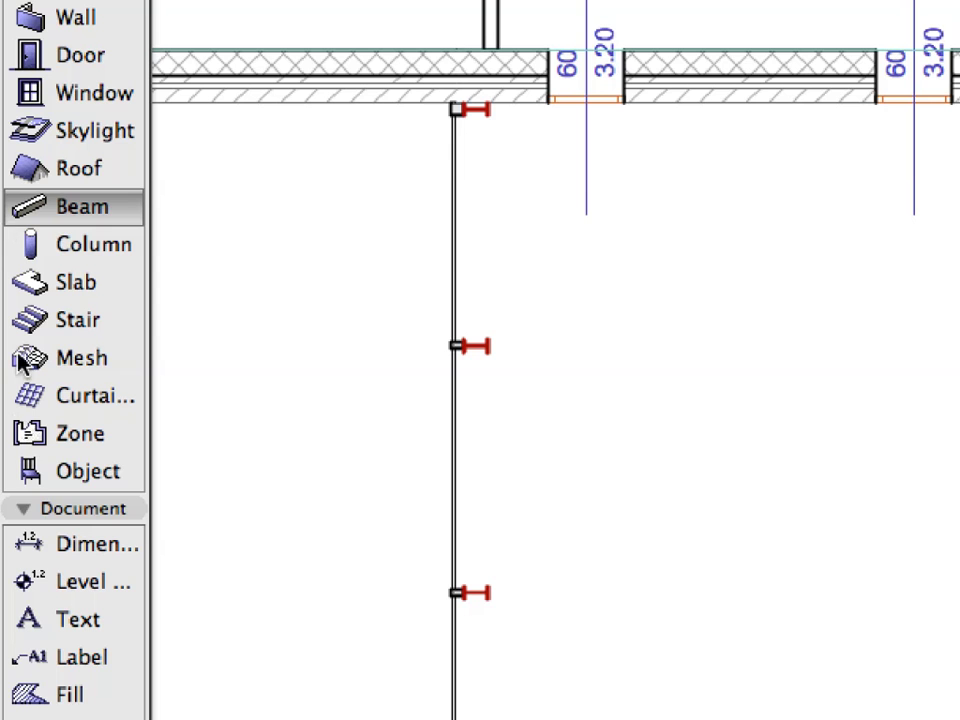
Place a railing object at point 1 with the Railing-01 favorite and select the placed railing.
left_click(20, 476)
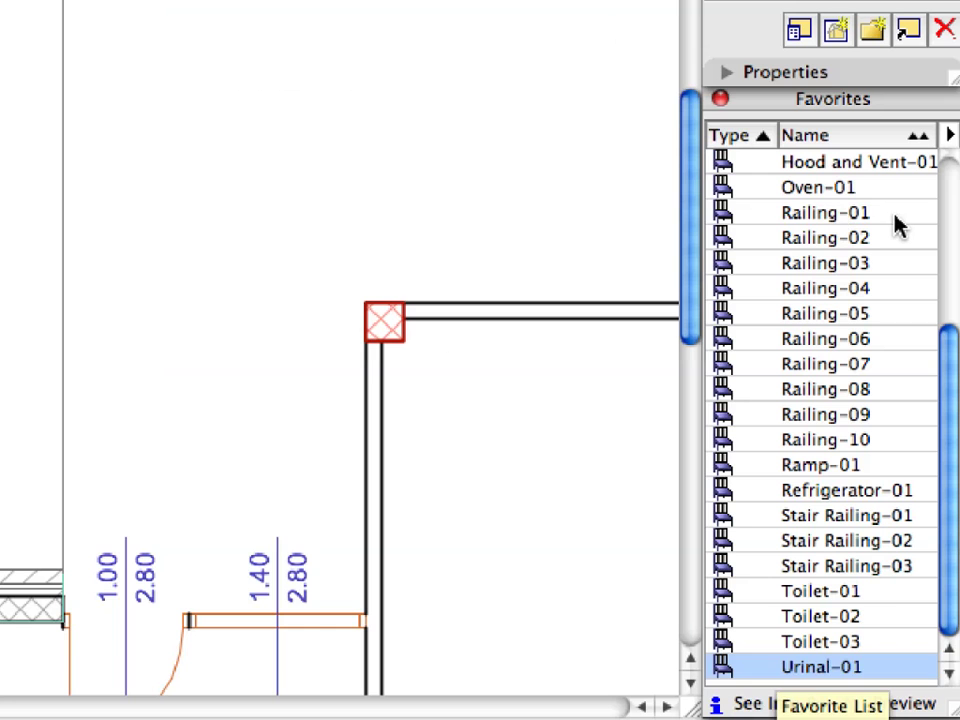
left_click(893, 220)
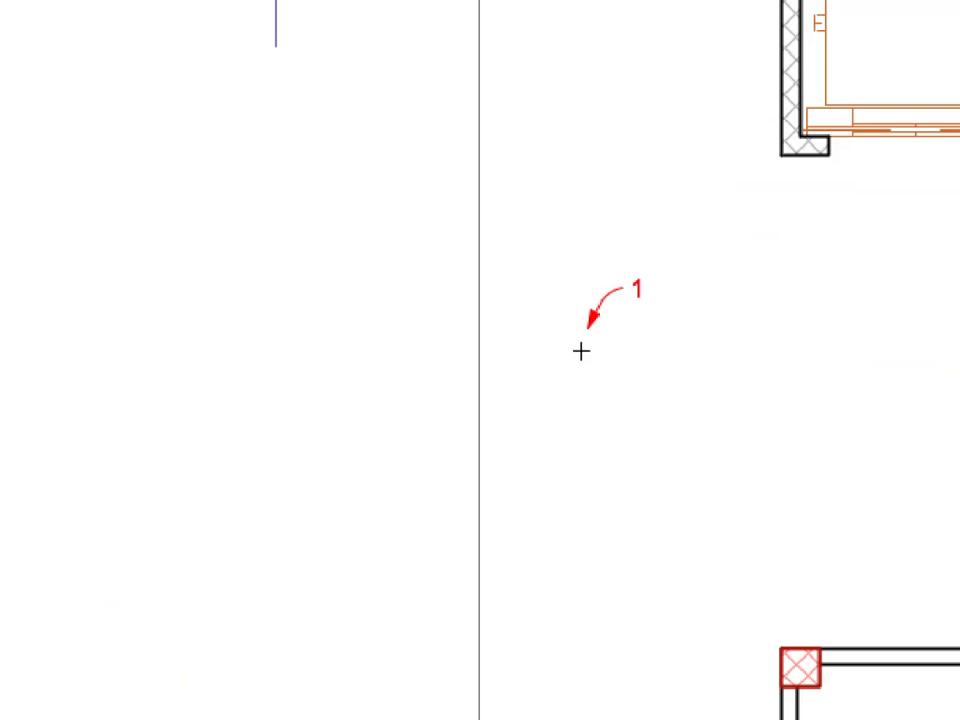
left_click(589, 325)
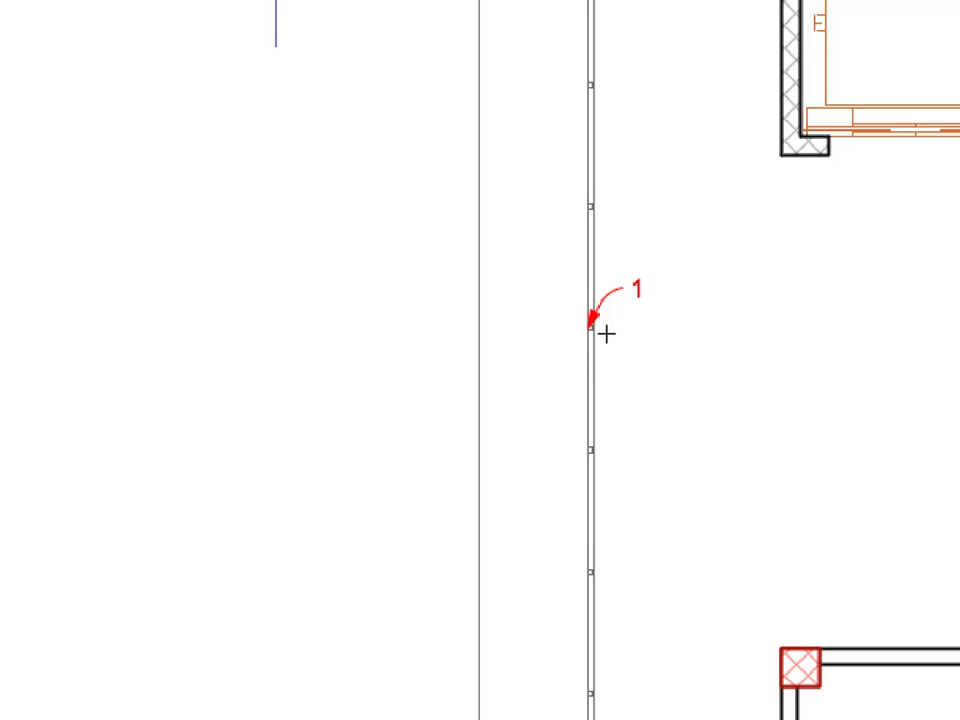
left_click(591, 271)
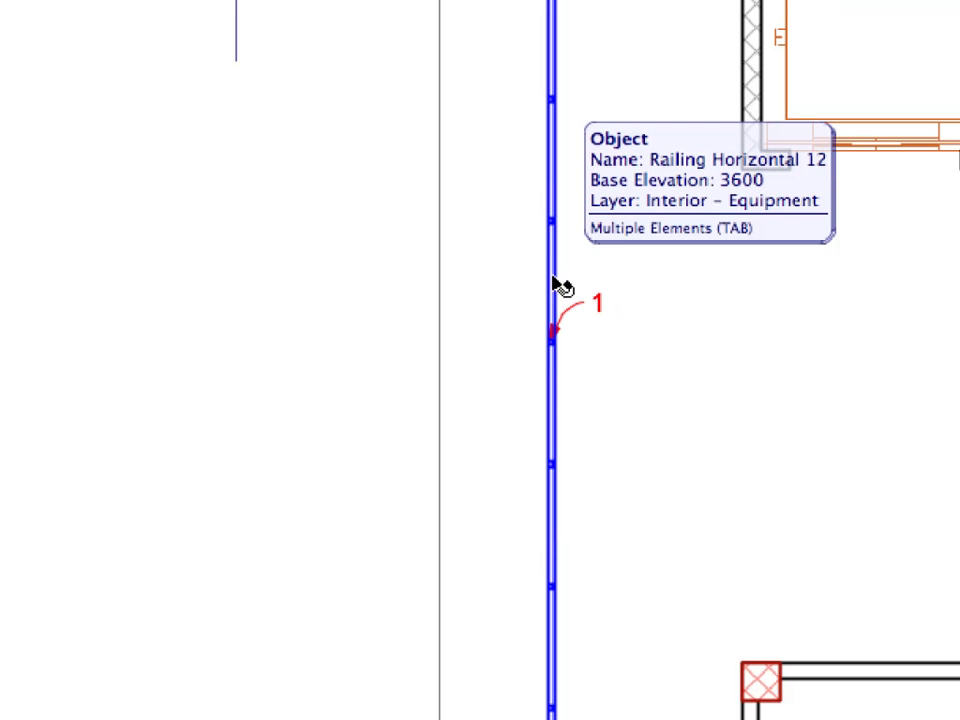
left_click(555, 283)
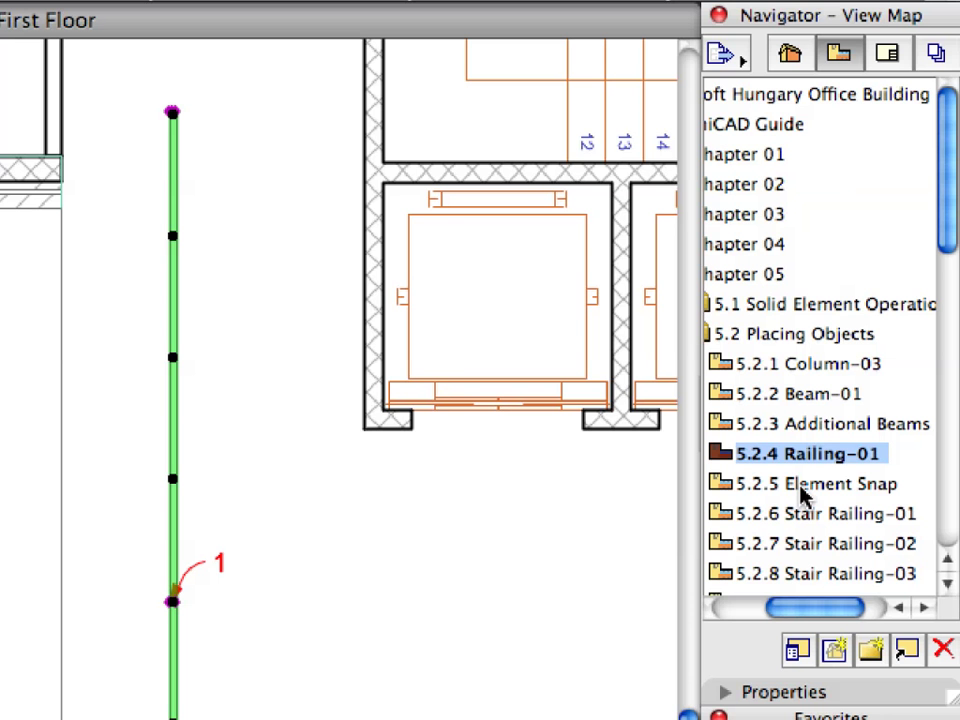
Open the 5.2.5 Element Snap view and drag the railing from point 1 so its lower end snaps to the wall corner at point 2.
left_click(803, 490)
double_click(803, 490)
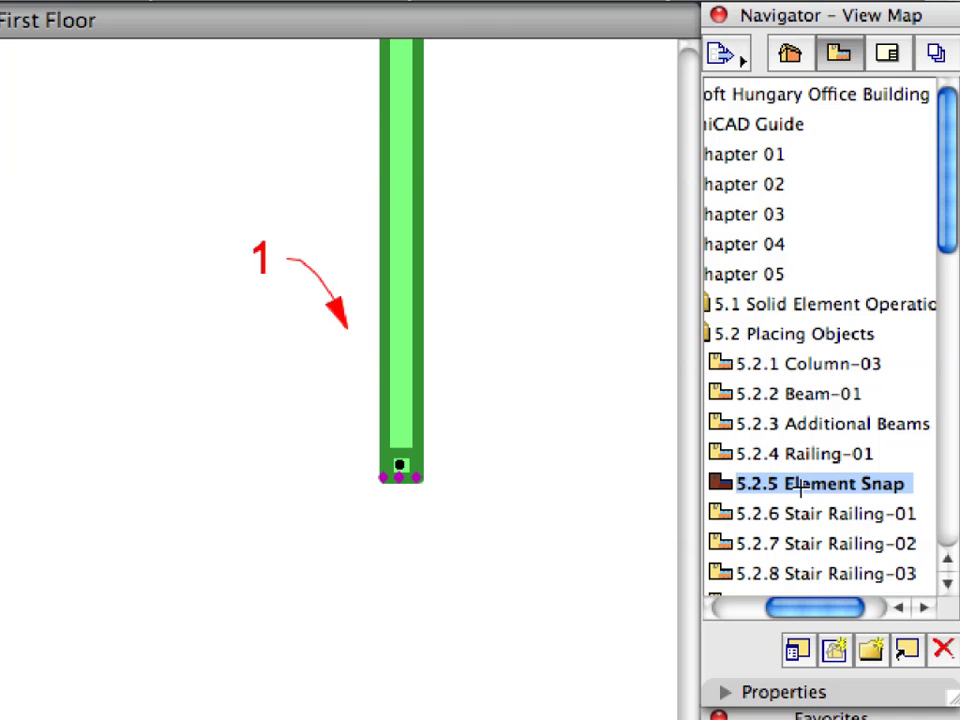
right_click(17, 93)
mouse_move(89, 340)
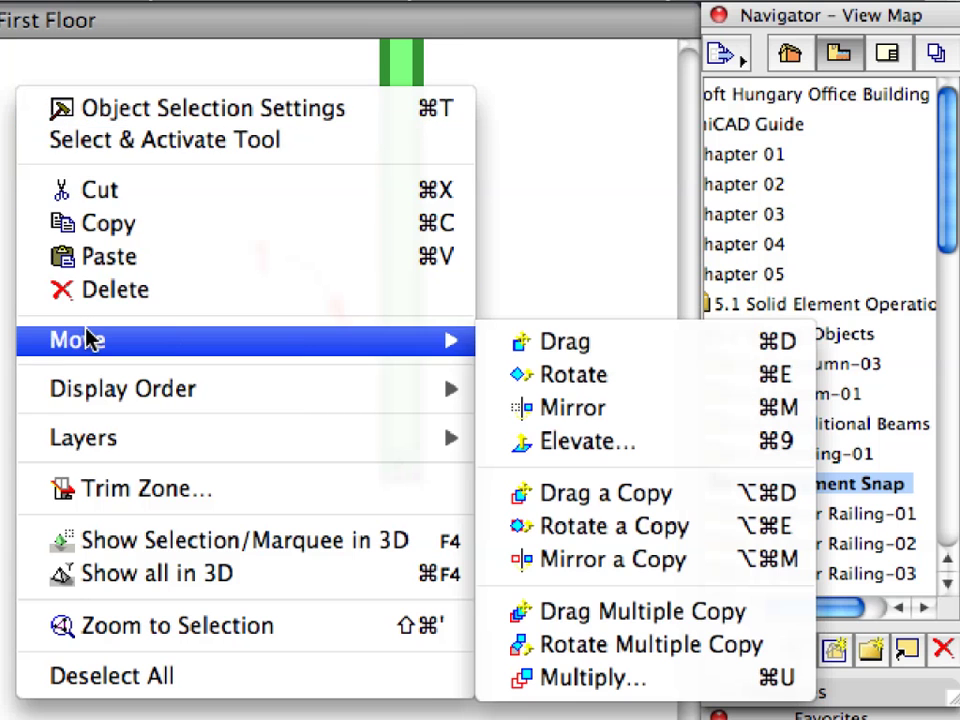
left_click(523, 345)
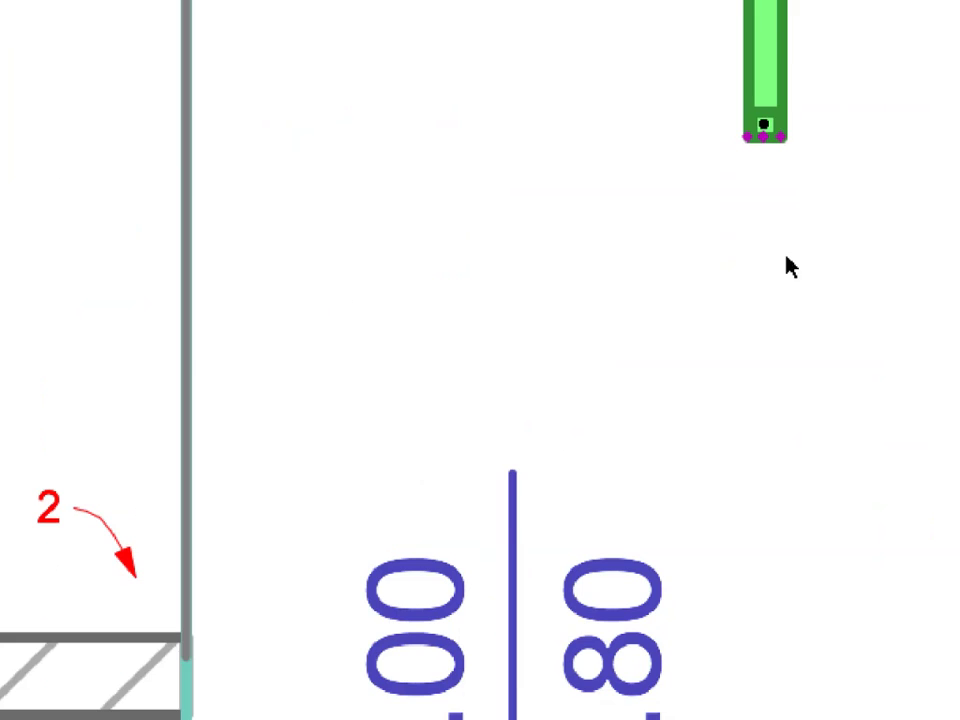
left_click(829, 191)
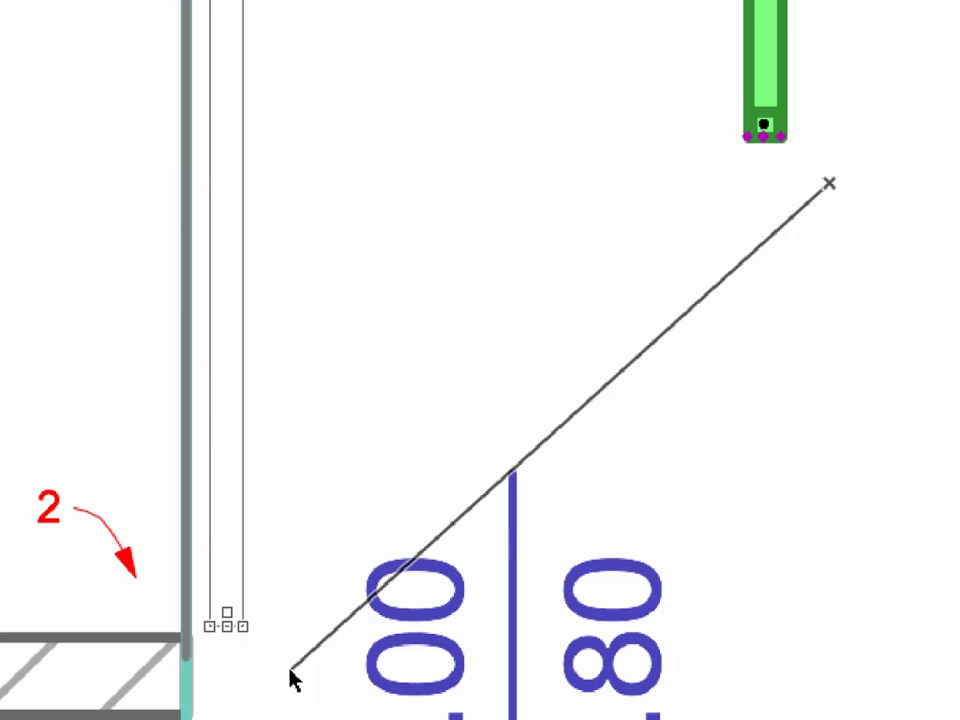
scroll(291, 678, "up", 5)
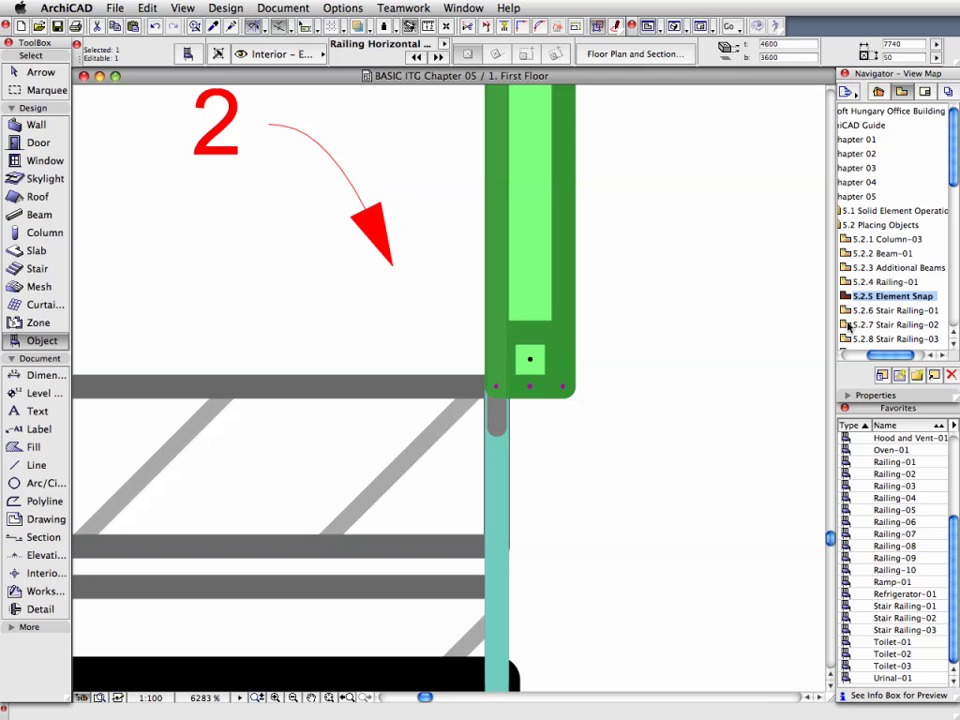
Return to the 5.2.5 Element Snap view, copy the selected railing and go up one story to the Second Floor.
double_click(850, 296)
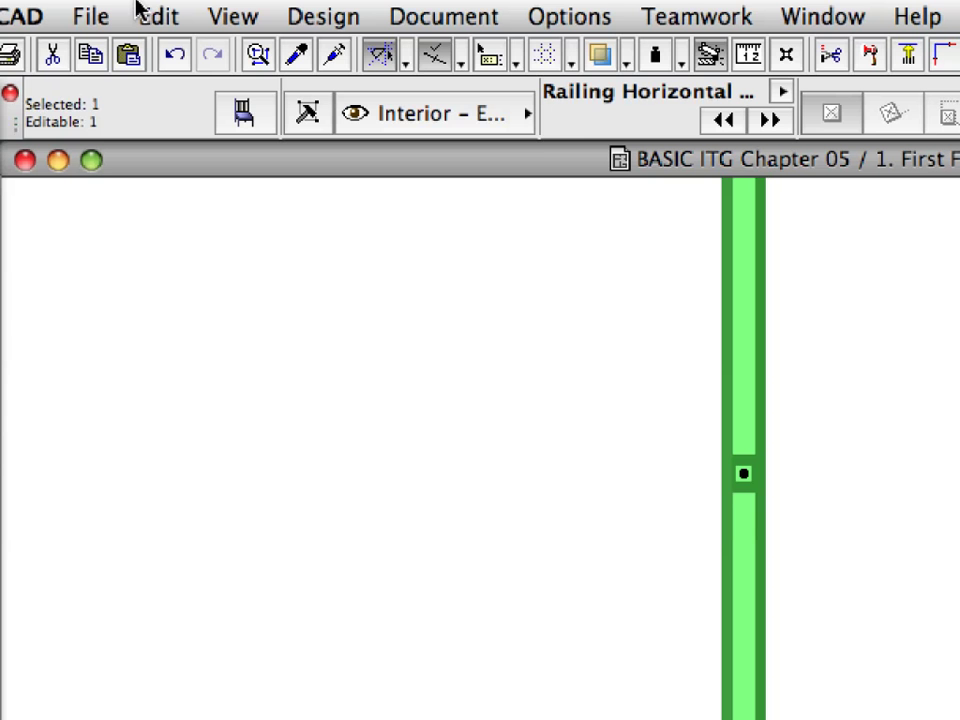
left_click(148, 9)
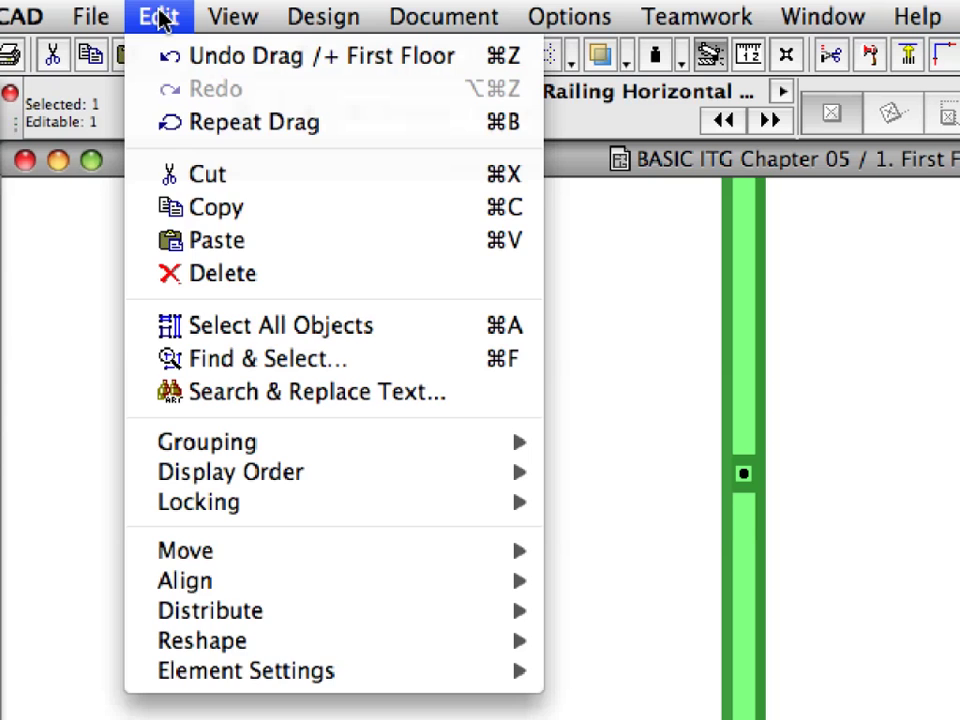
left_click(345, 207)
left_click(257, 17)
mouse_move(432, 62)
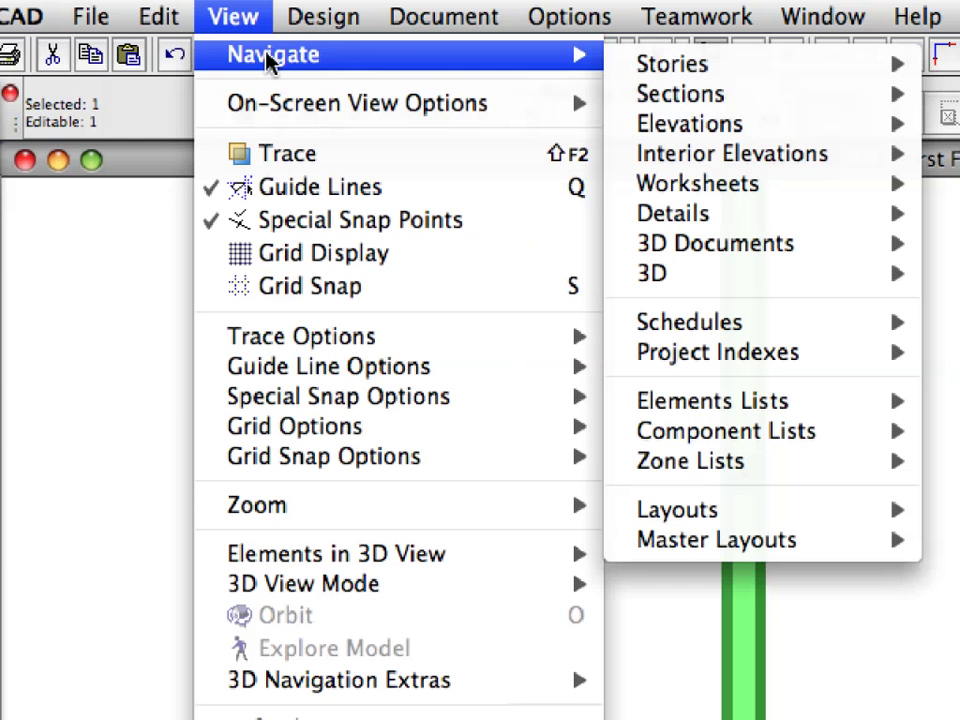
mouse_move(660, 64)
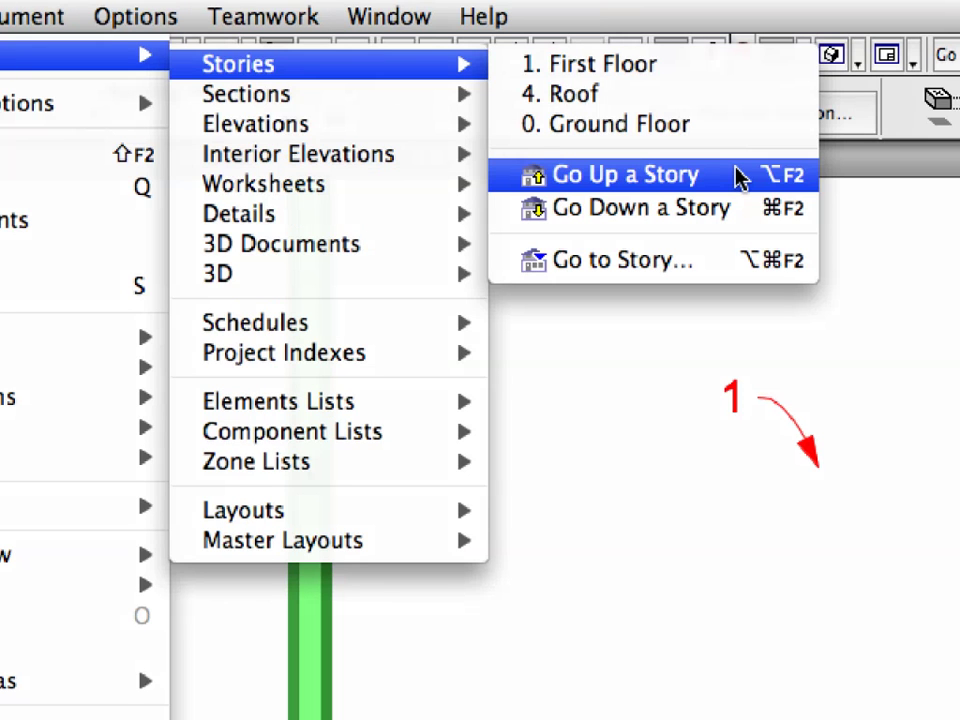
left_click(740, 176)
Paste the railing on the Second Floor at its Original Location, with Zoom to Pasted Elements, and drop it in place.
right_click(56, 225)
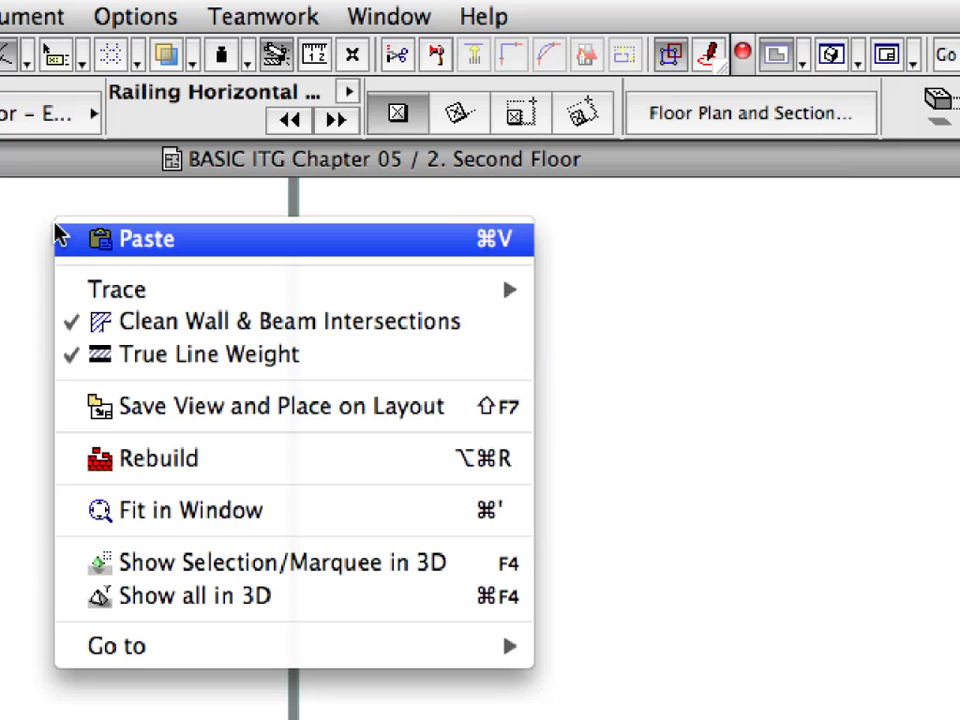
left_click(379, 249)
left_click(313, 390)
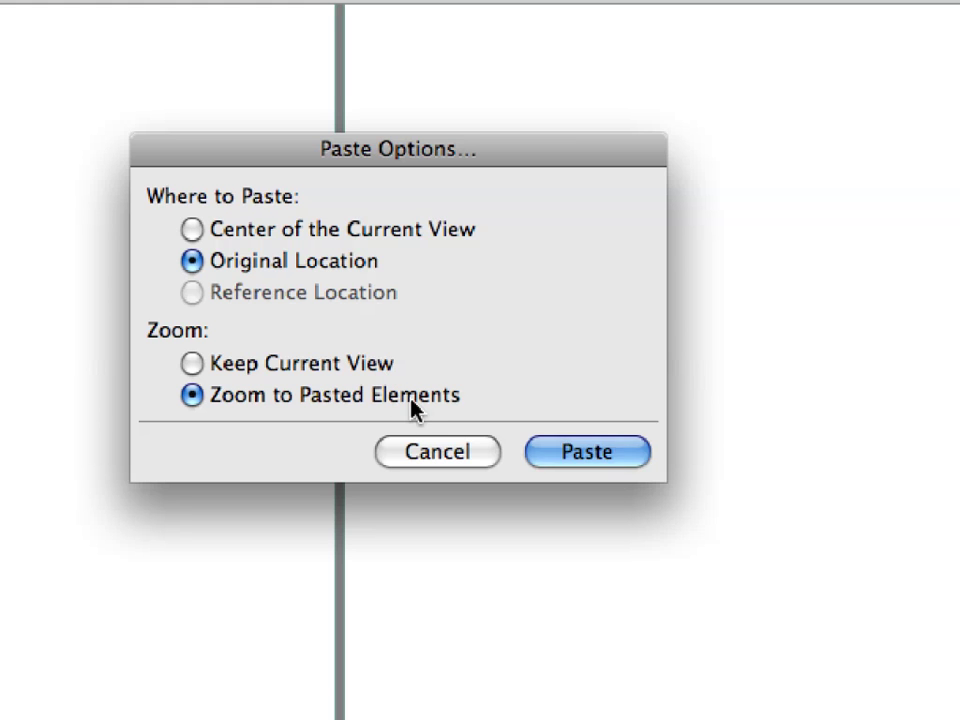
left_click(622, 458)
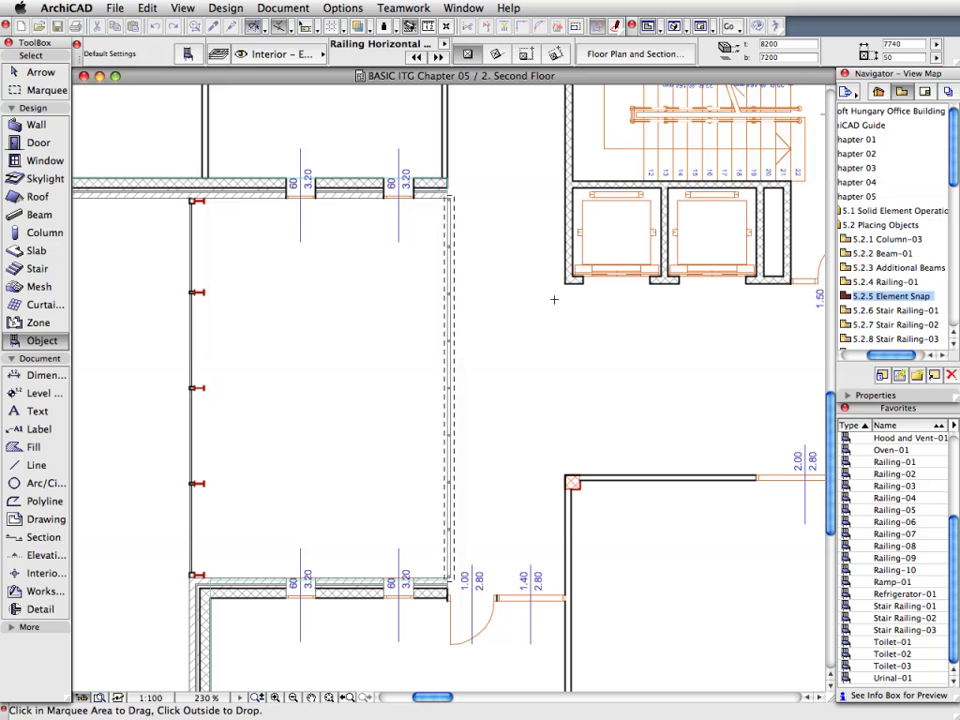
left_click(486, 189)
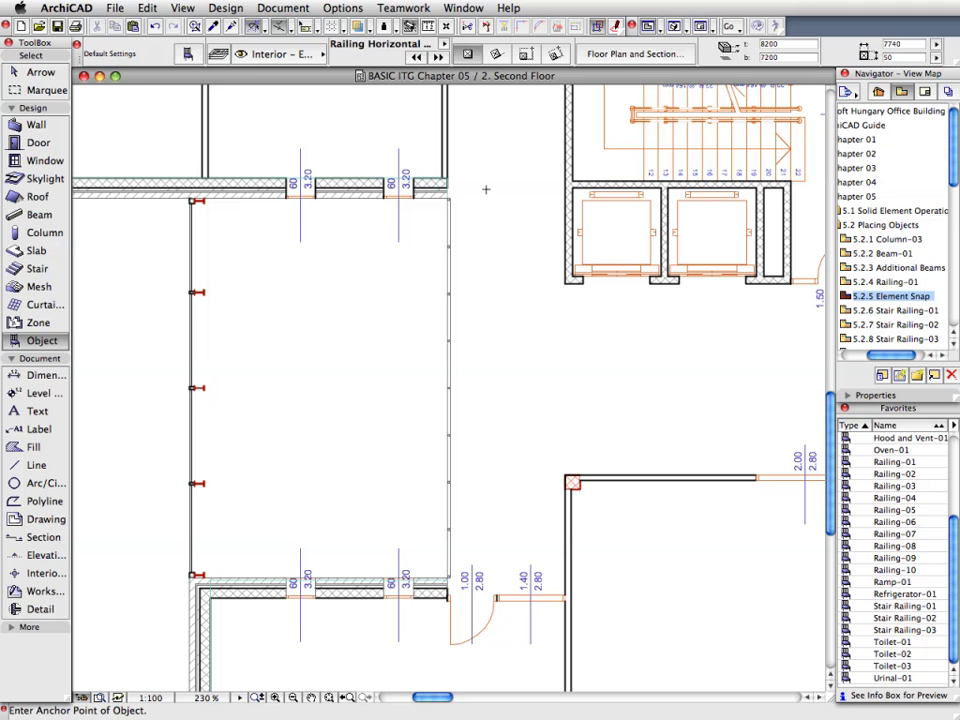
Go up one story to the Third Floor and paste the copied railing there.
left_click(182, 7)
mouse_move(202, 26)
mouse_move(392, 30)
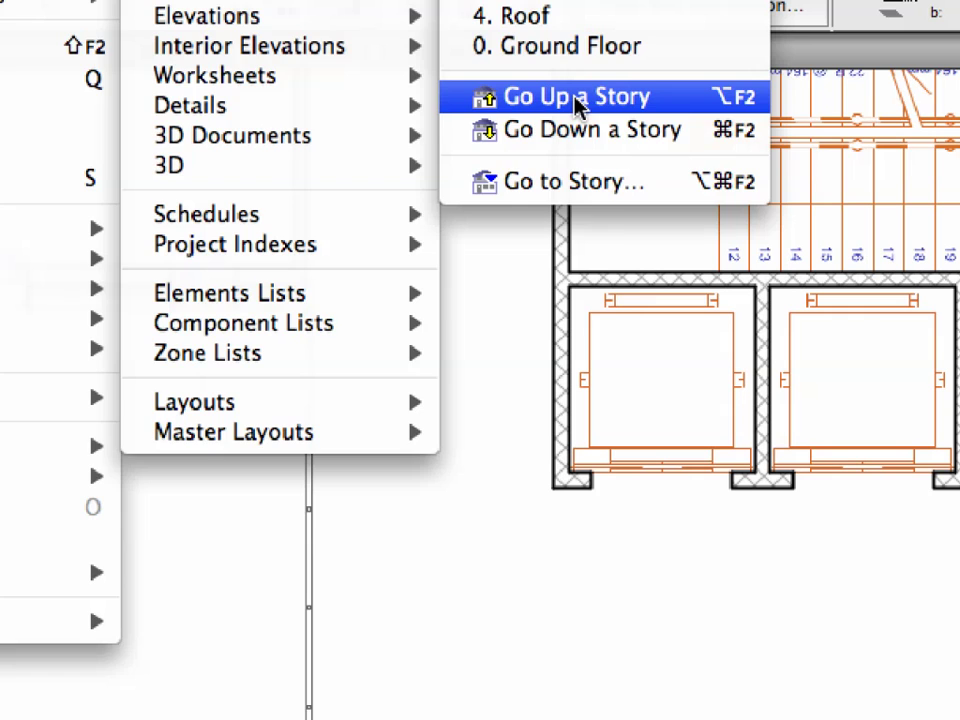
left_click(578, 100)
right_click(110, 140)
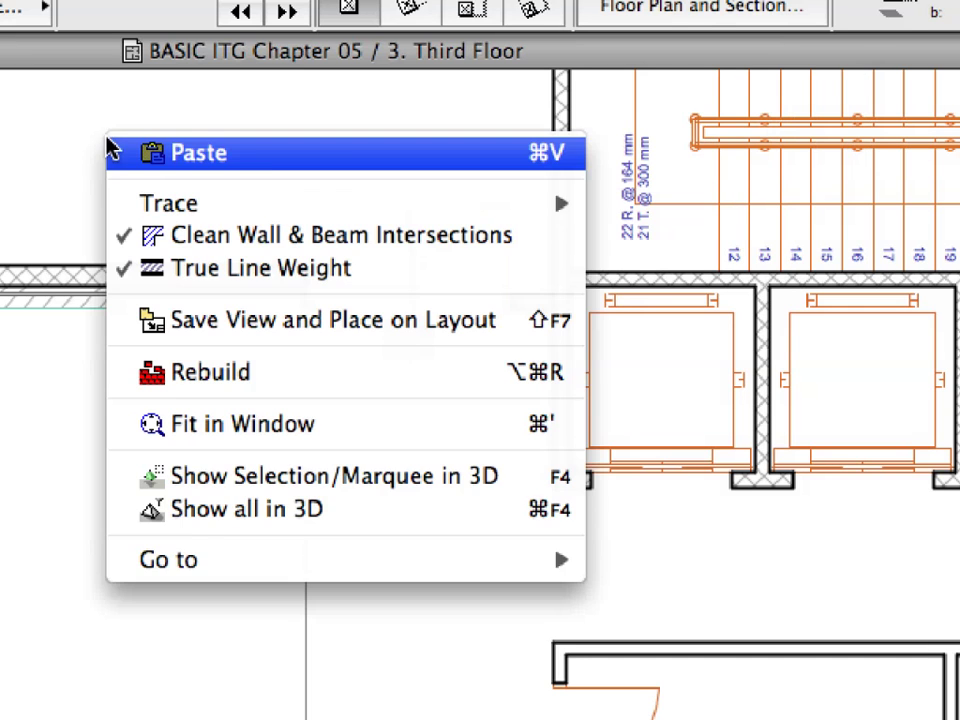
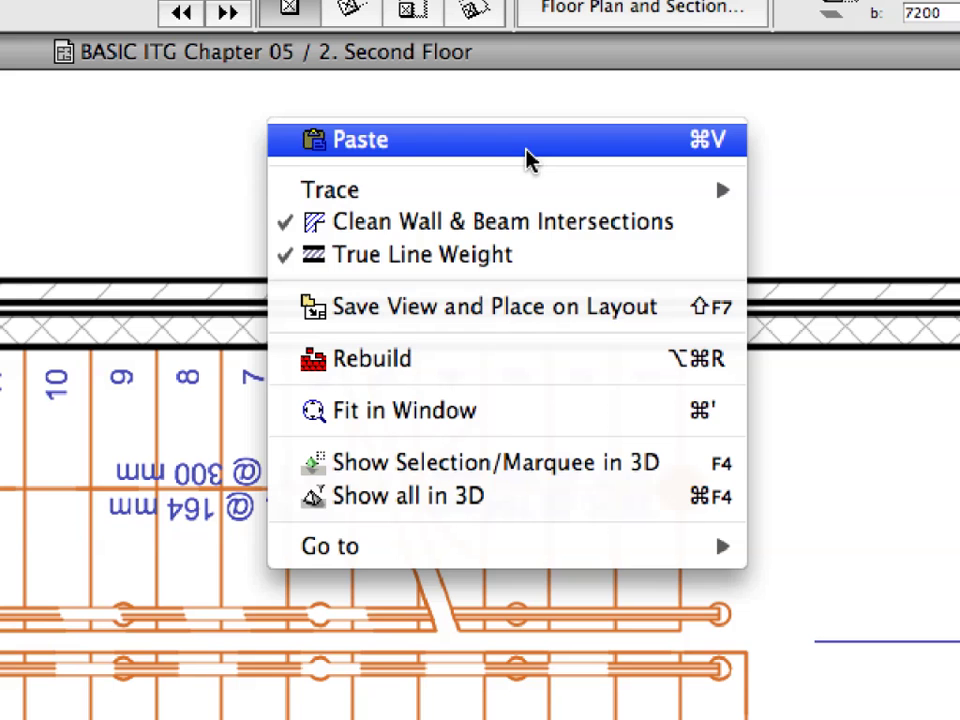
Paste the copied stair railing on the Second Floor.
left_click(527, 140)
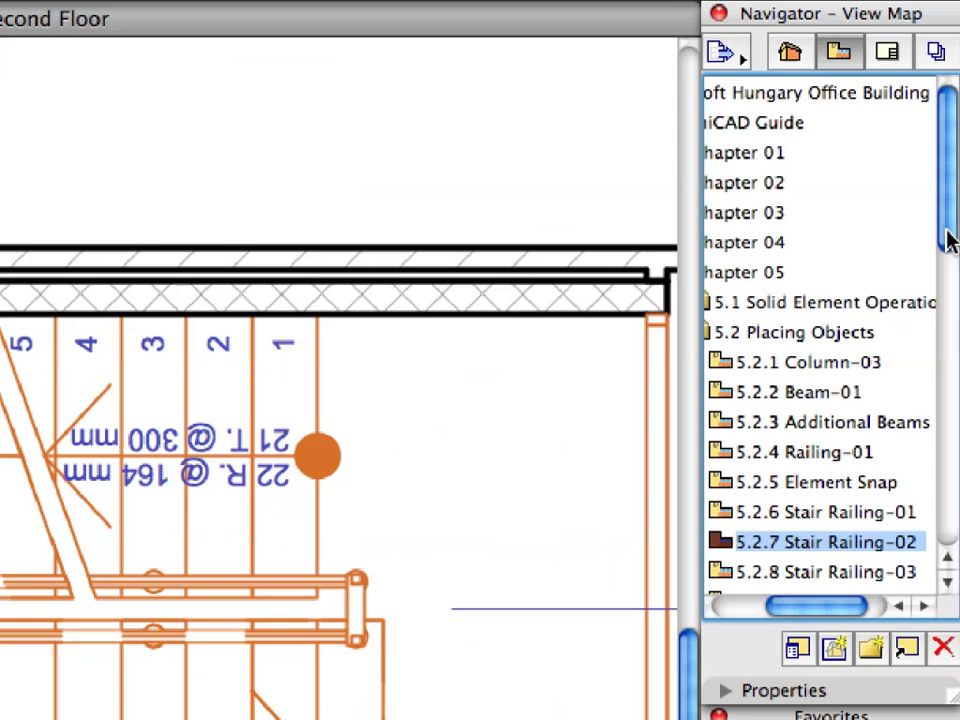
Open the 5.2.8 Stair Railing-03 view and place the Stair Railing-03 favorite at point 1 on the stairwell wall.
left_click_drag(949, 242, 953, 368)
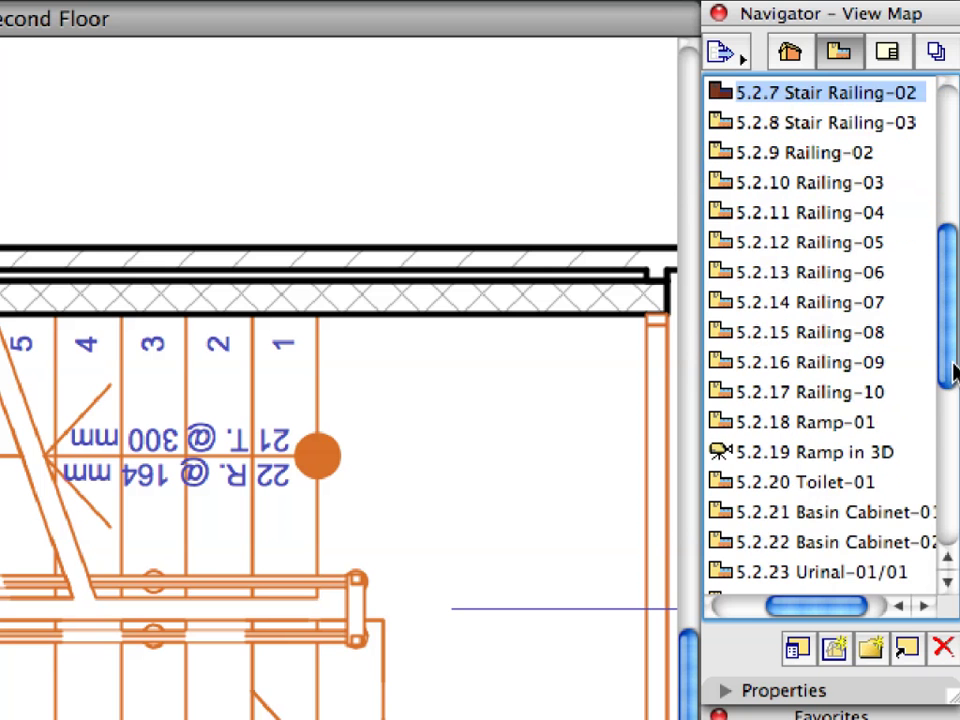
double_click(760, 125)
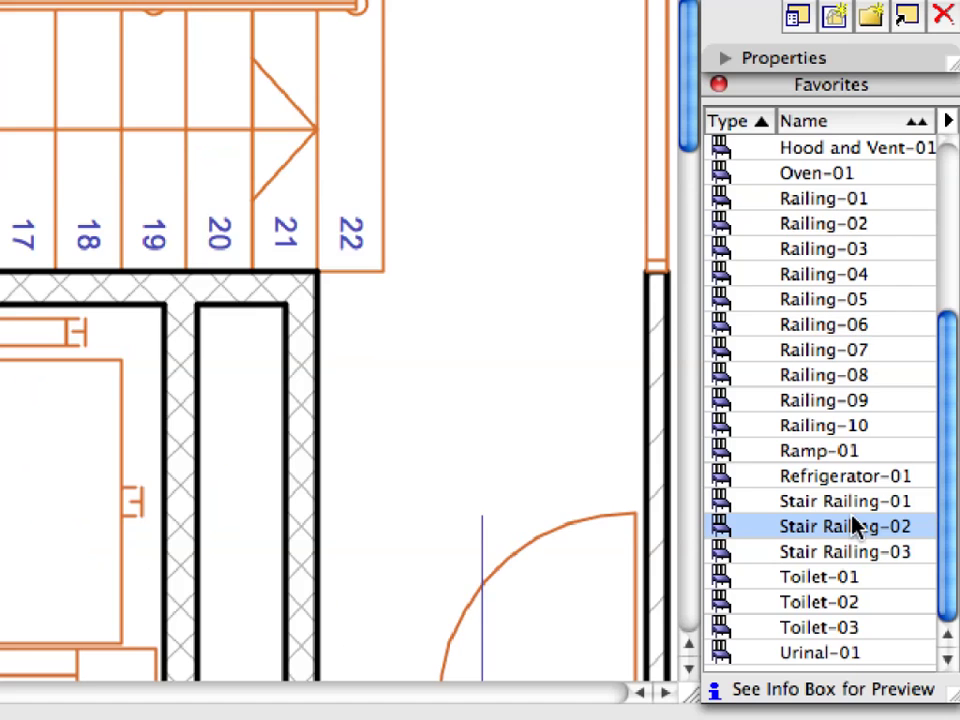
left_click(855, 555)
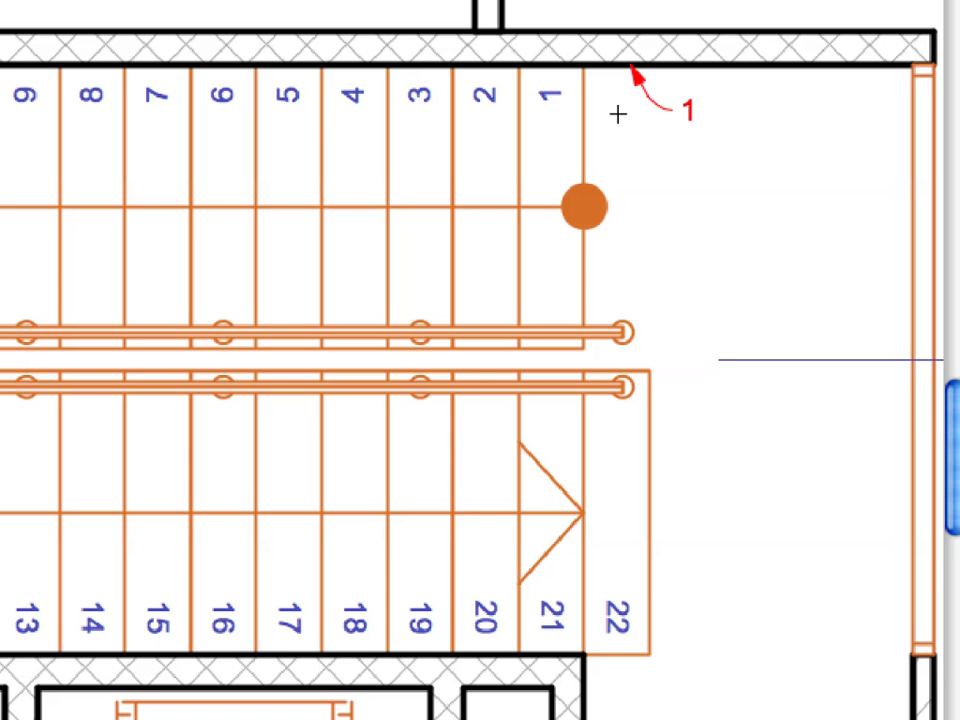
left_click(632, 62)
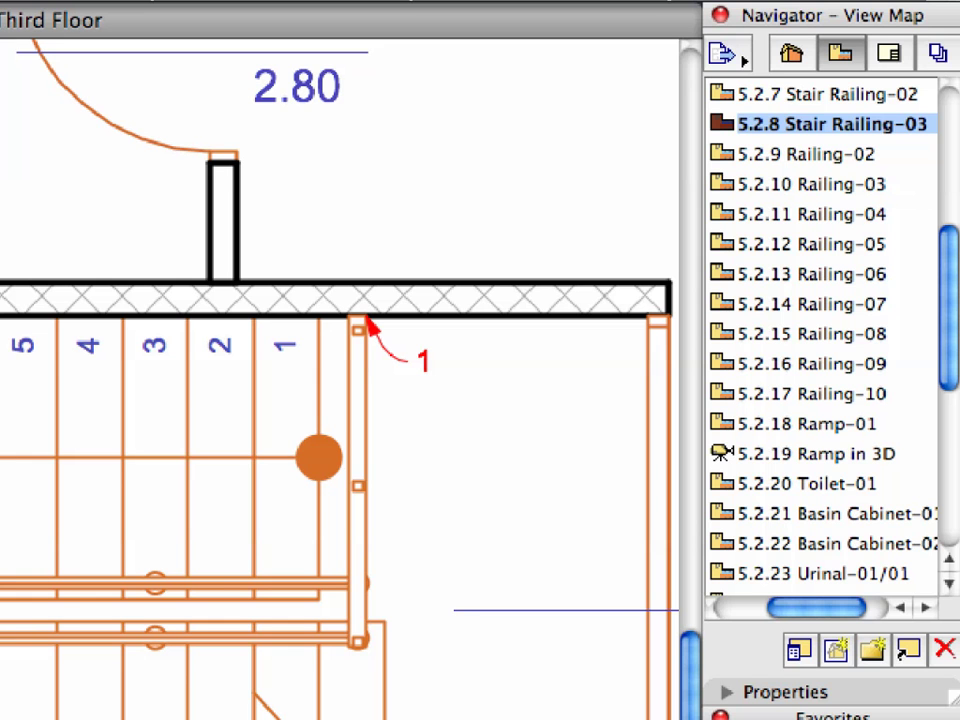
Open the 5.2.9 Railing-02 view and place a railing with the Railing-02 favorite at the marked point.
left_click(786, 156)
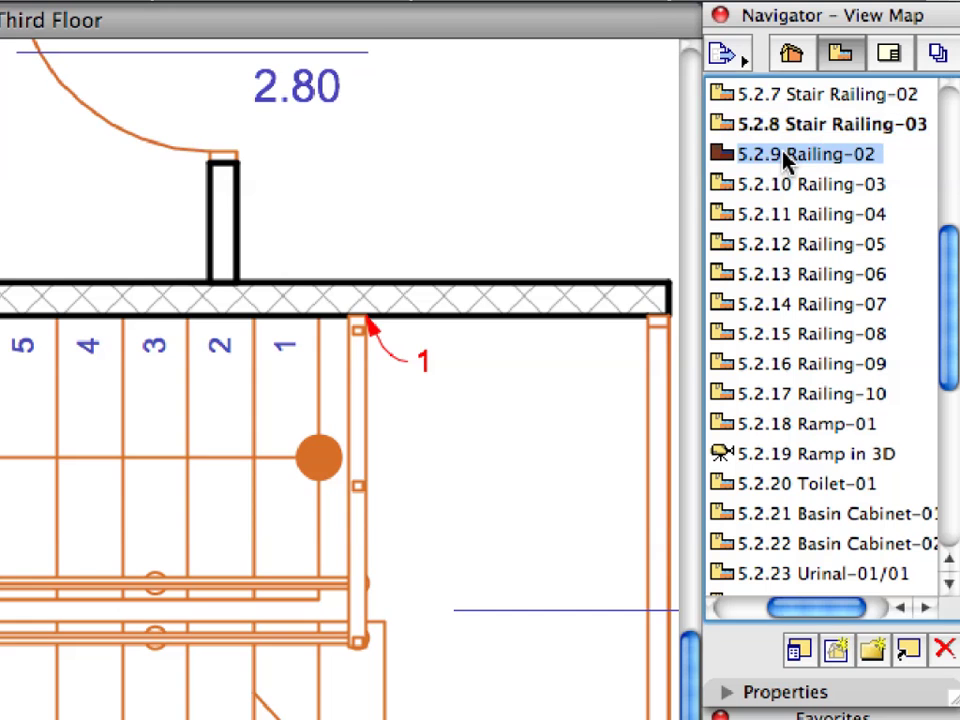
double_click(786, 156)
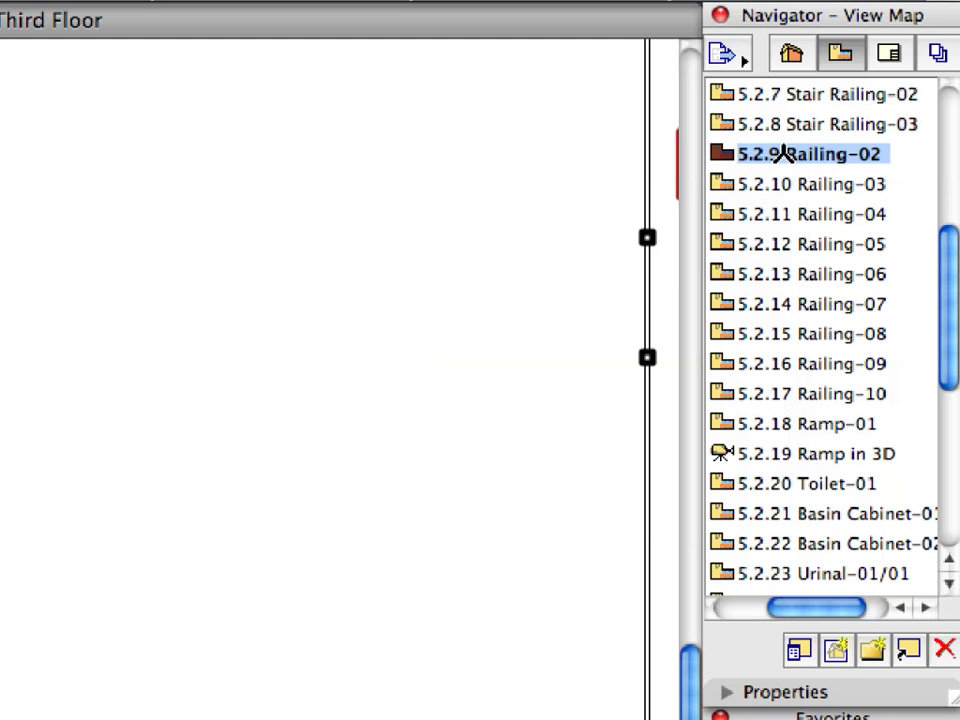
left_click(772, 305)
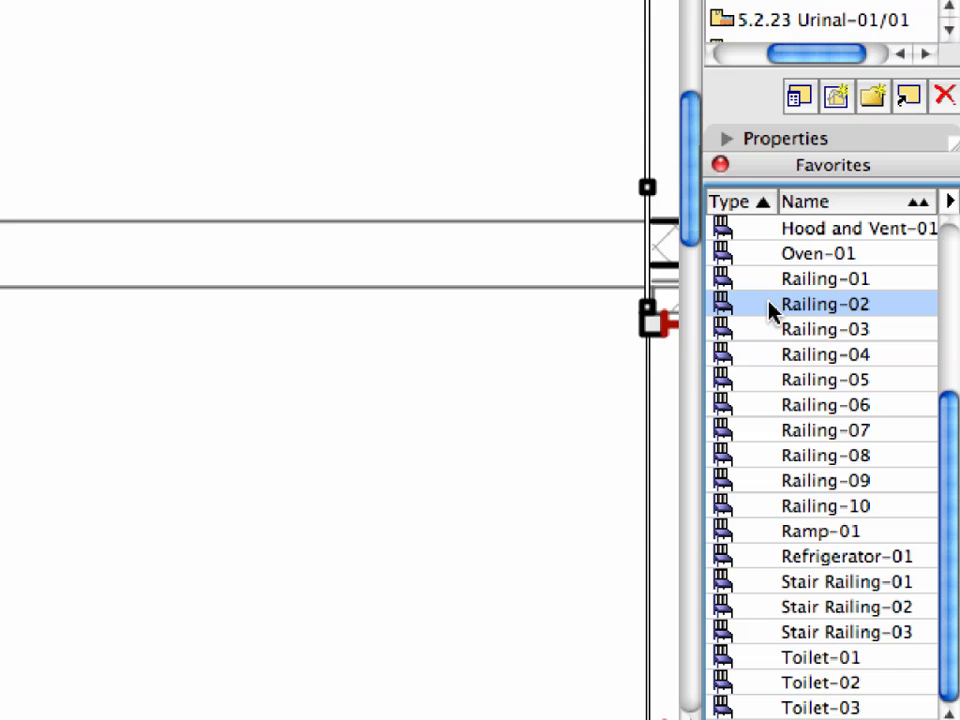
left_click(430, 391)
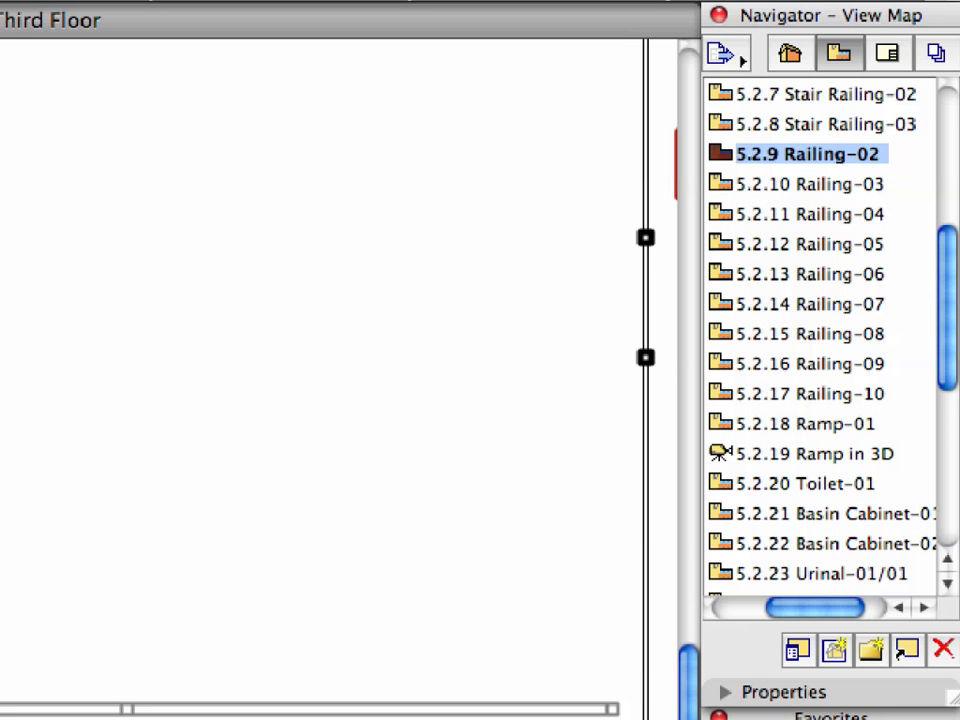
Open the 5.2.10 Railing-03 view and place a railing with the Railing-03 favorite at point 1.
double_click(803, 190)
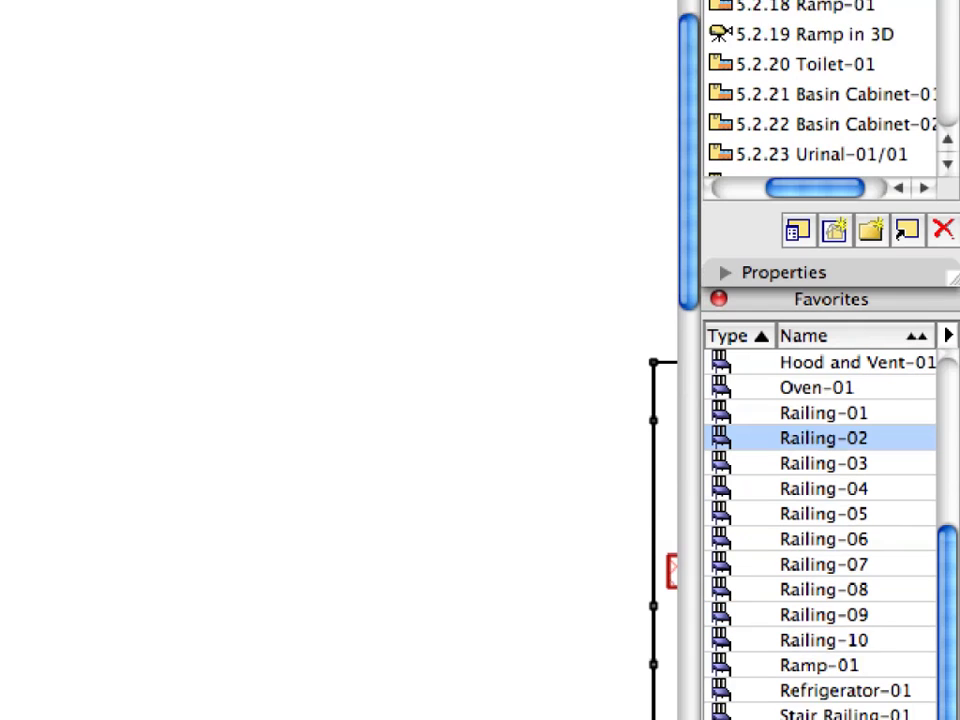
left_click(752, 410)
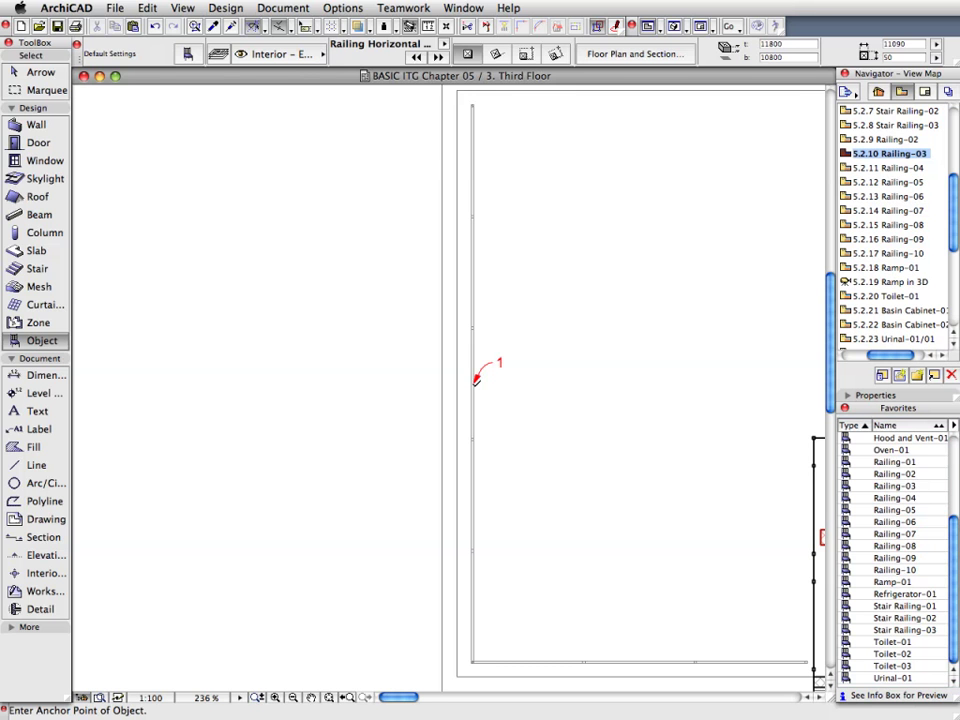
left_click(476, 380)
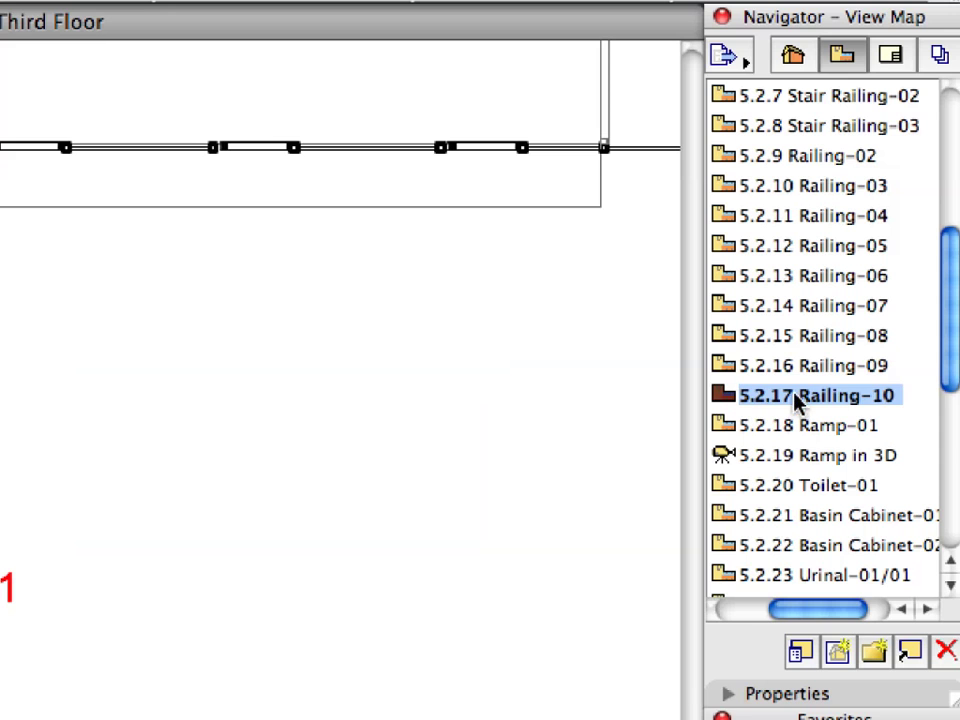
Open the 5.2.18 Ramp-01 view and place the curved ramp with the Ramp-01 favorite at point 1 on the basement wall.
left_click(882, 268)
double_click(797, 426)
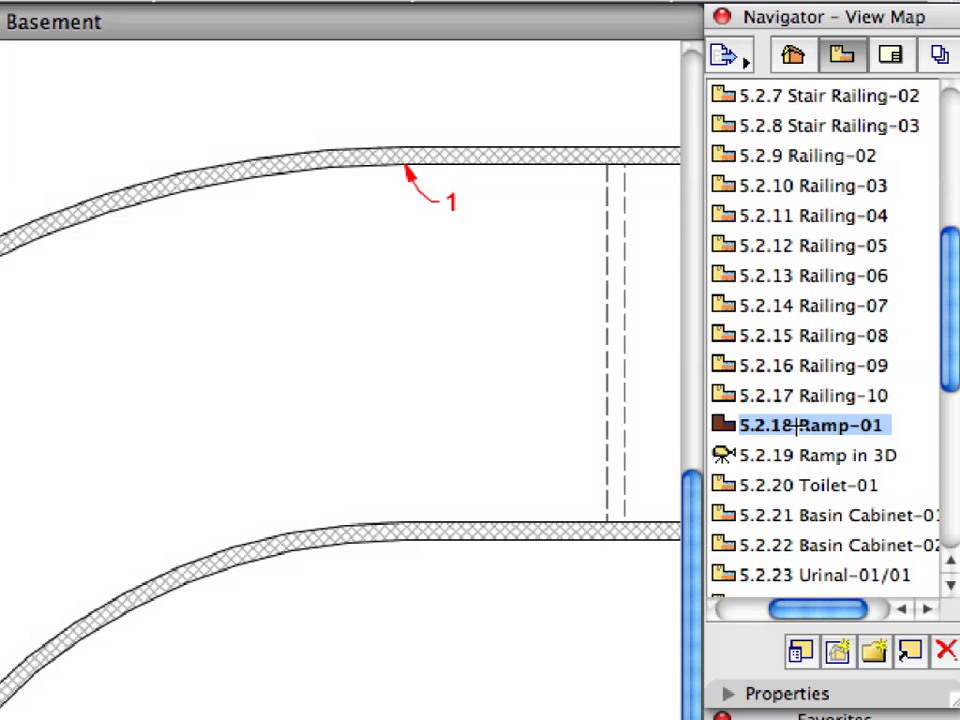
left_click(866, 493)
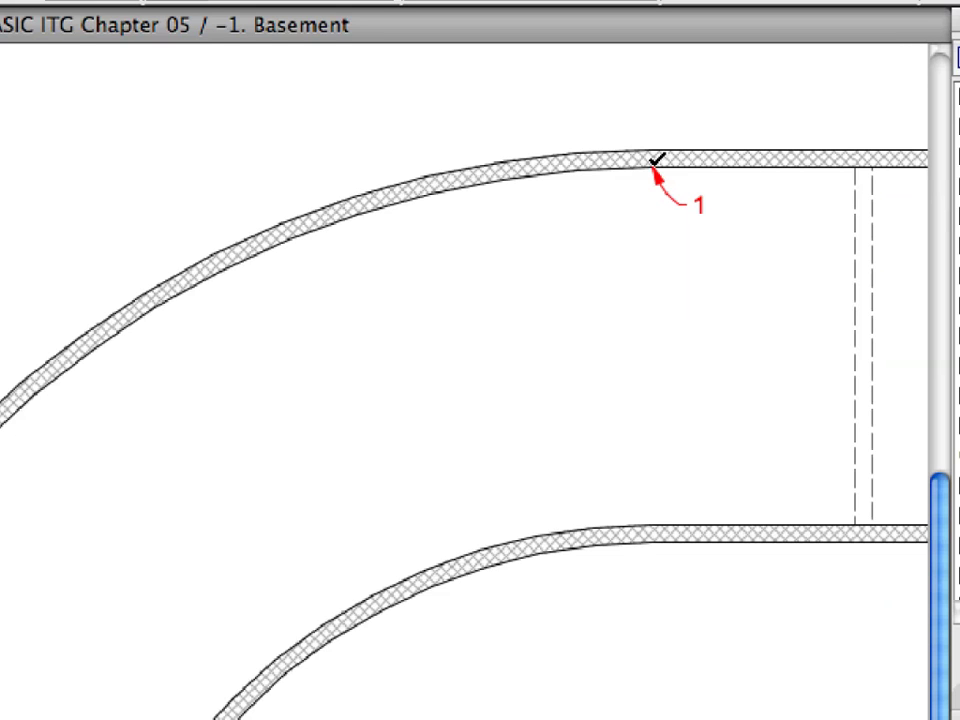
left_click(655, 158)
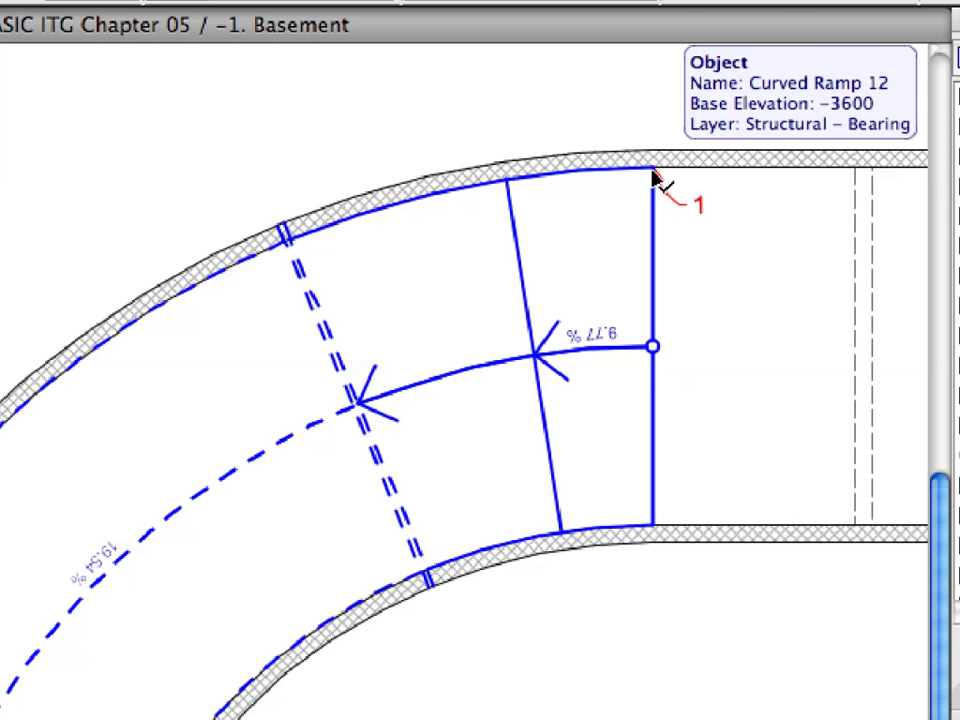
Examine the placed ramp in the 5.2.19 Ramp in 3D view and return to the floor plan.
double_click(783, 459)
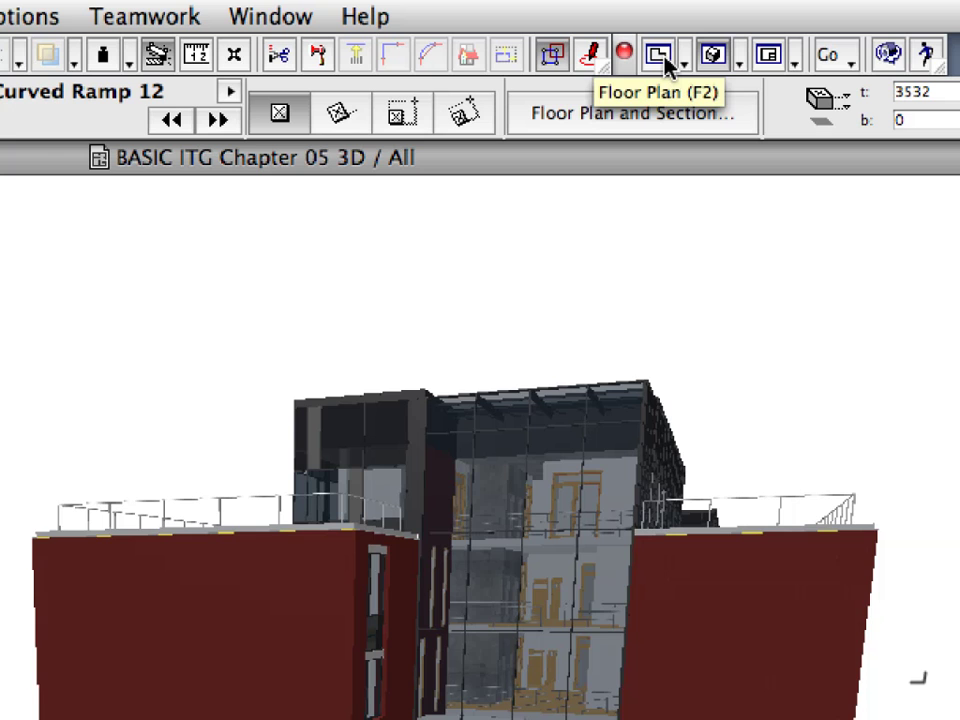
left_click(662, 58)
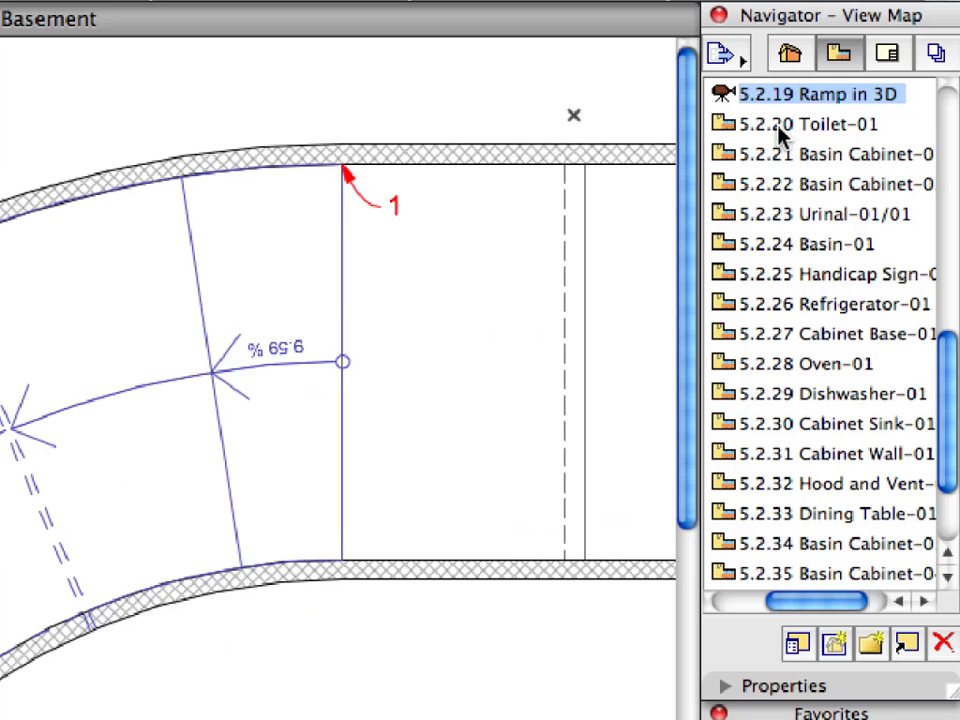
Open the 5.2.20 Toilet-01 view and choose the Toilet-01 favorite.
left_click(781, 128)
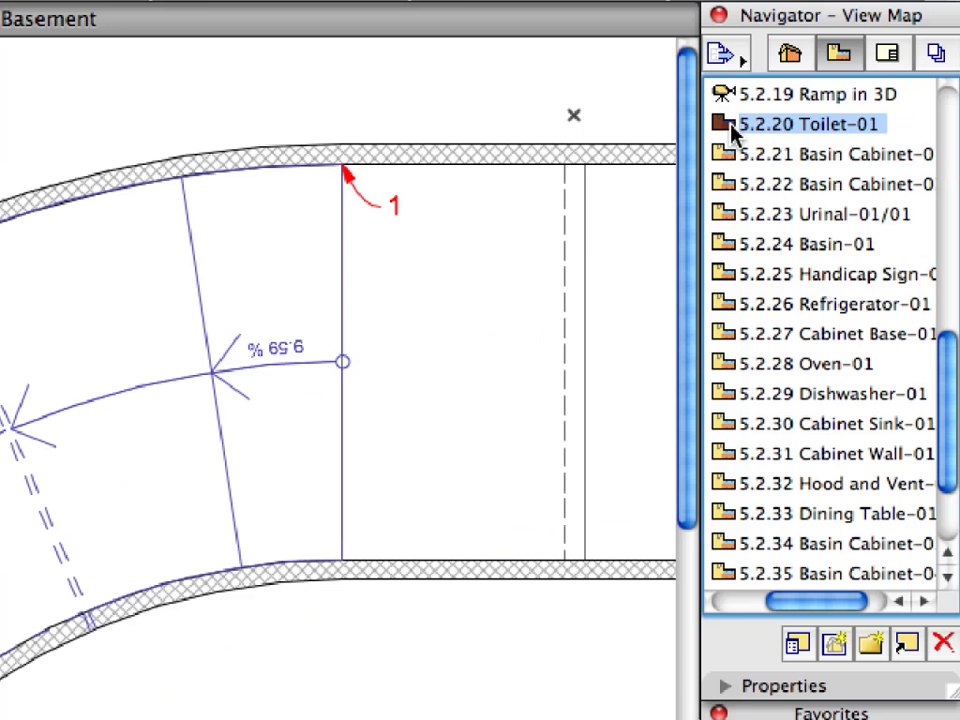
double_click(728, 128)
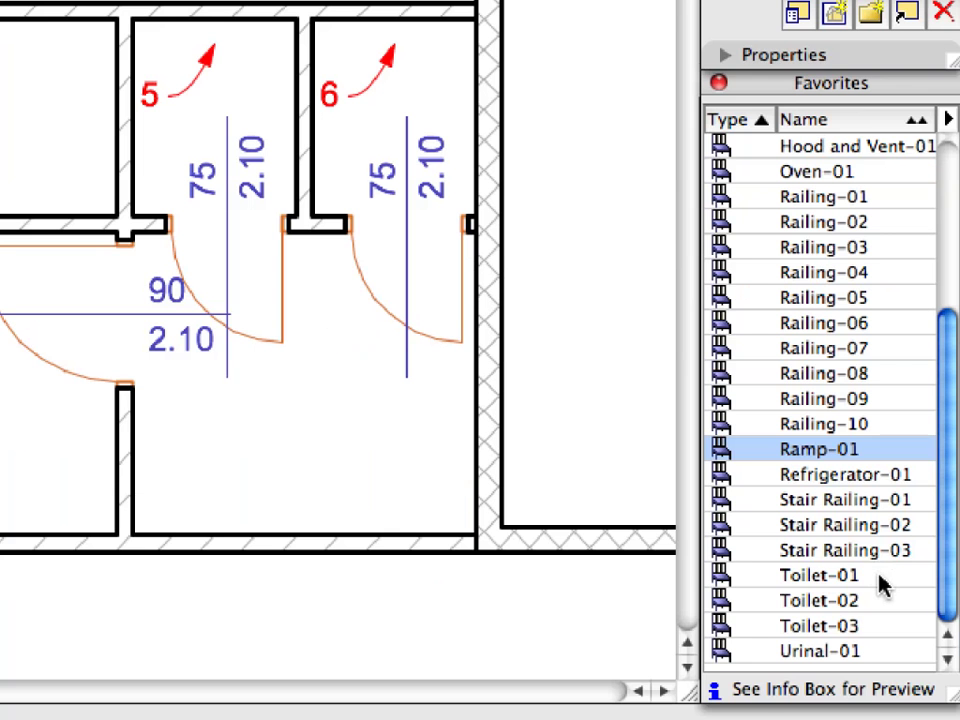
left_click(880, 577)
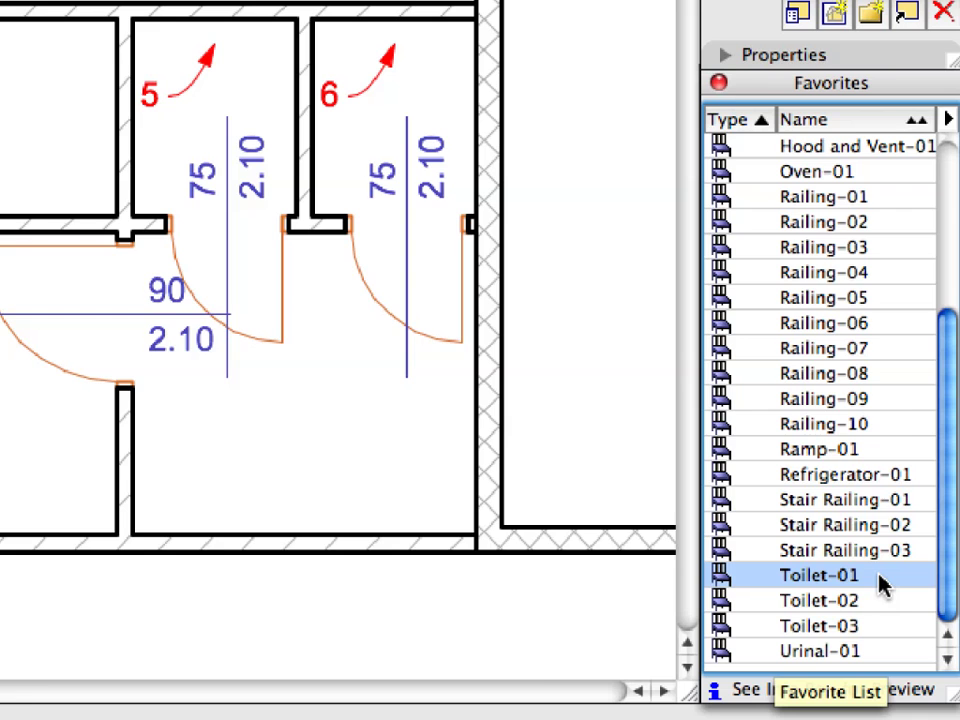
Set the special snap distance value to 200 mm.
left_click(62, 17)
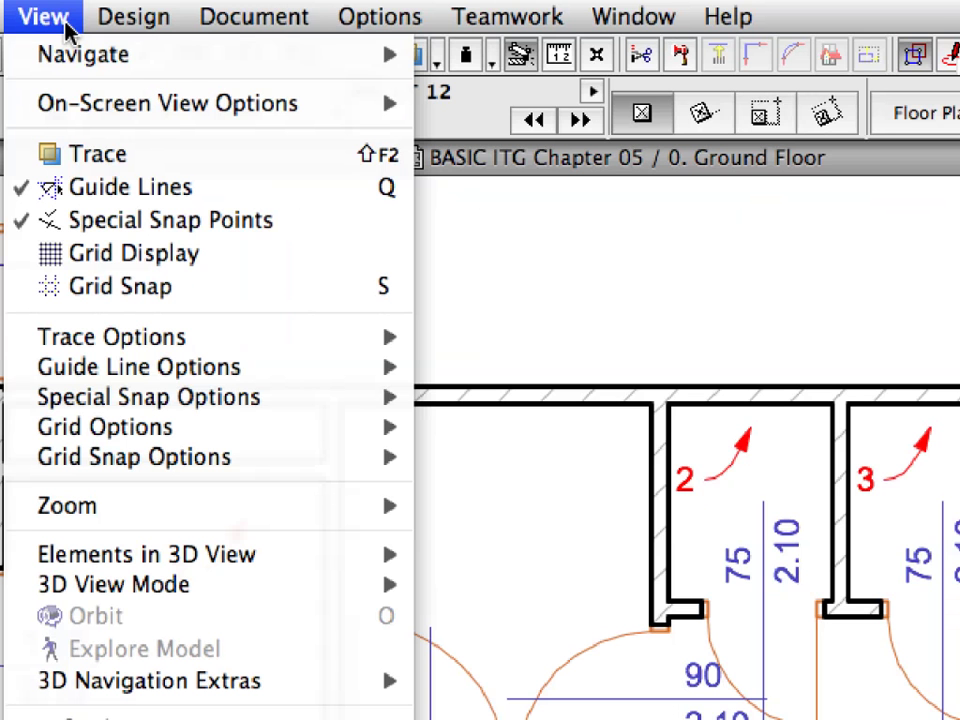
mouse_move(325, 395)
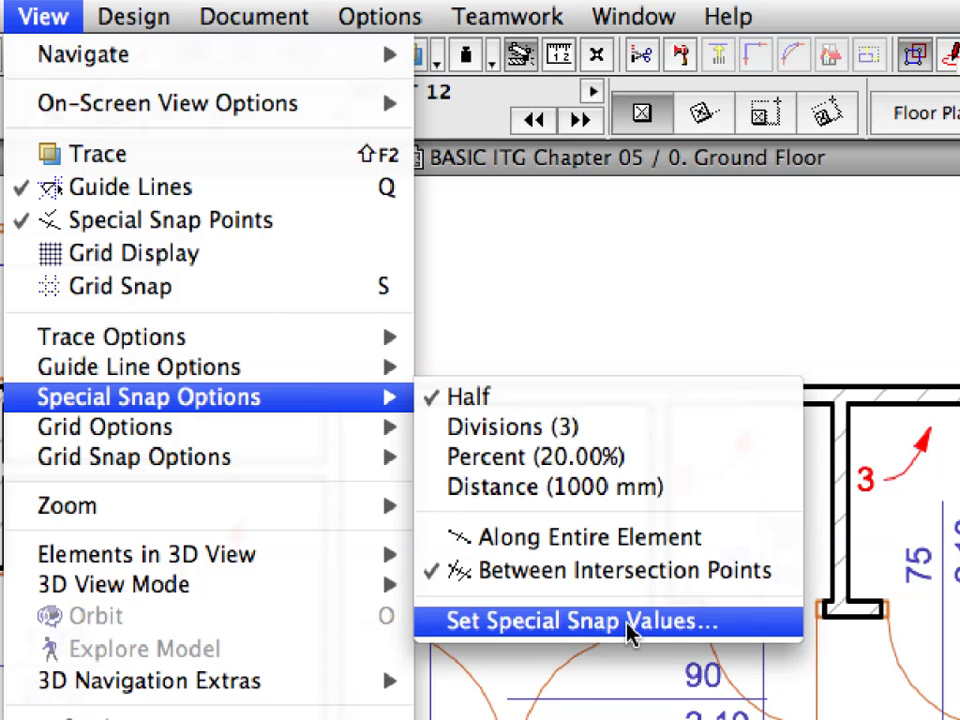
left_click(765, 635)
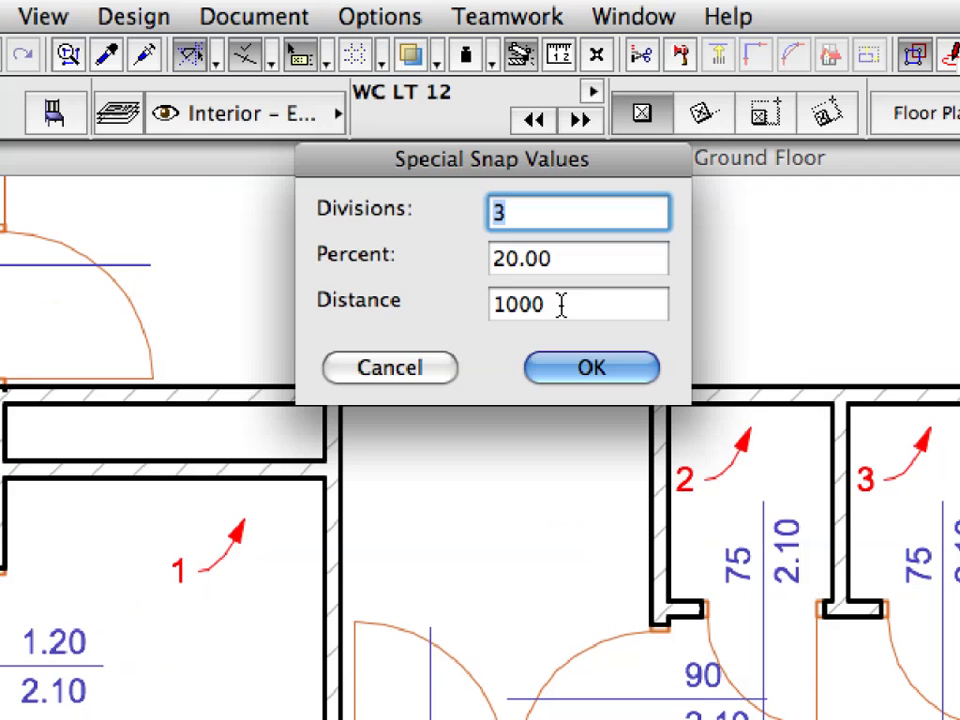
double_click(493, 302)
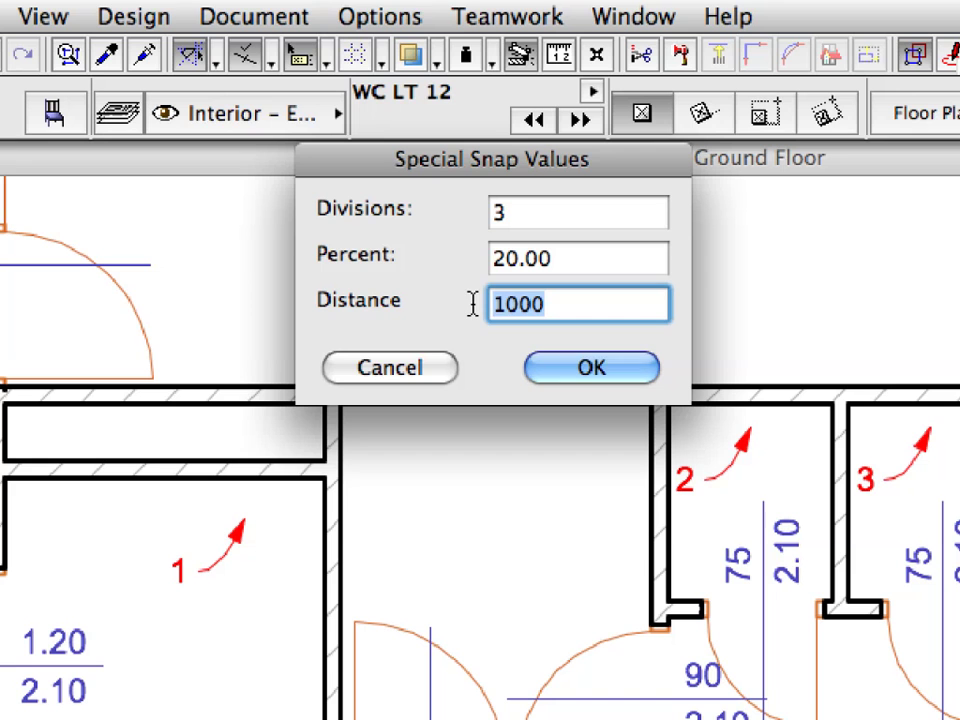
type("200")
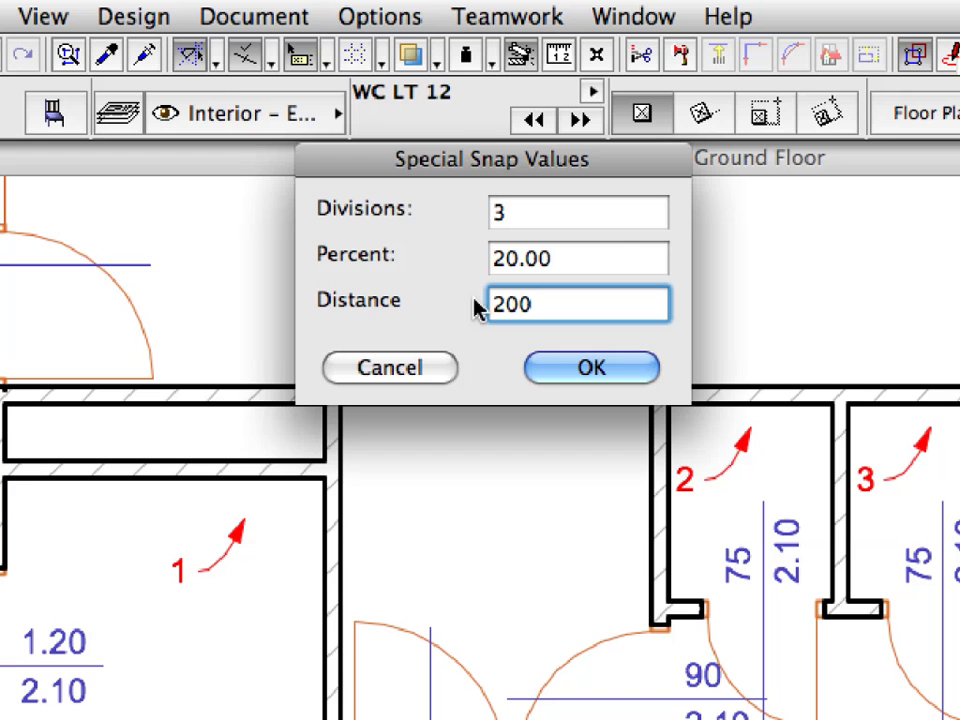
left_click(636, 370)
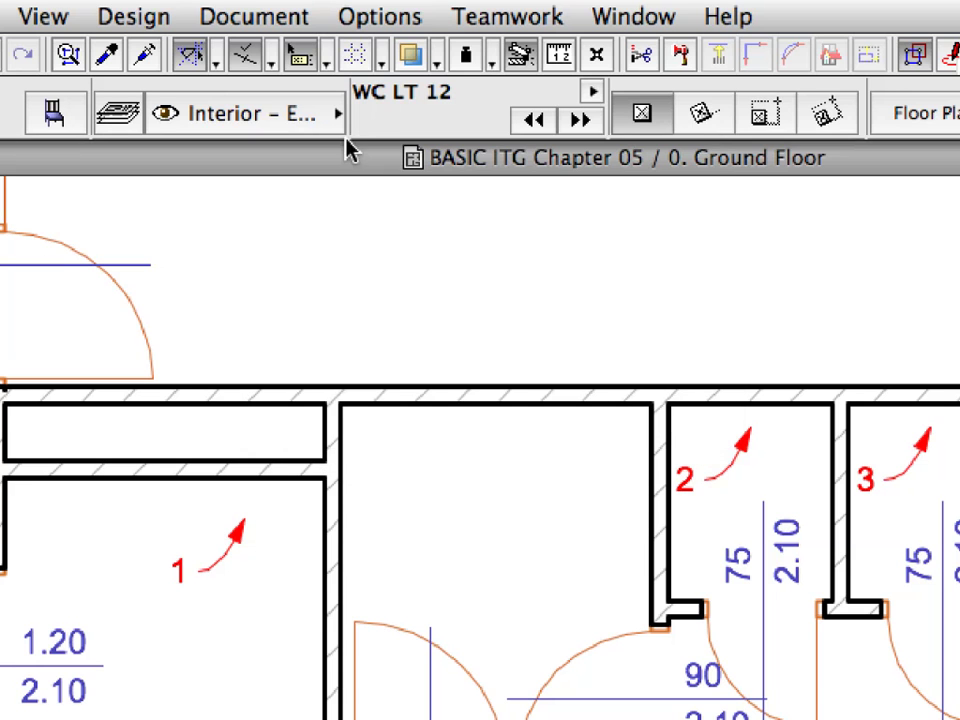
Switch special snapping to Distance (200 mm), Between Intersection Points, and place the toilet at the third mark from the wall's right corner near point 1.
left_click(273, 63)
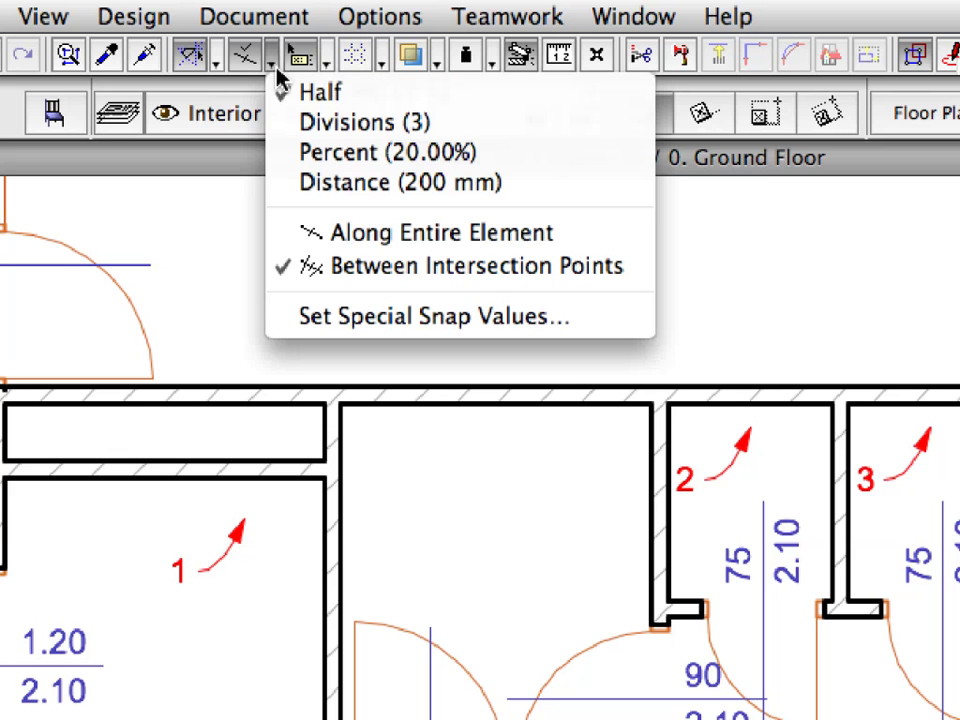
left_click(281, 183)
left_click(272, 70)
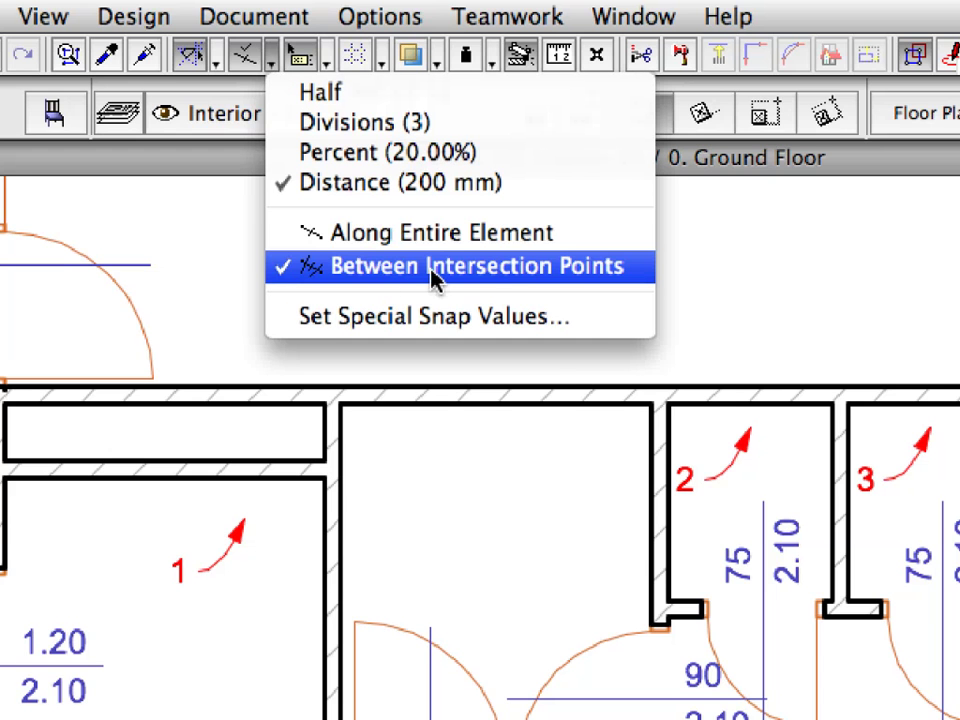
left_click(655, 280)
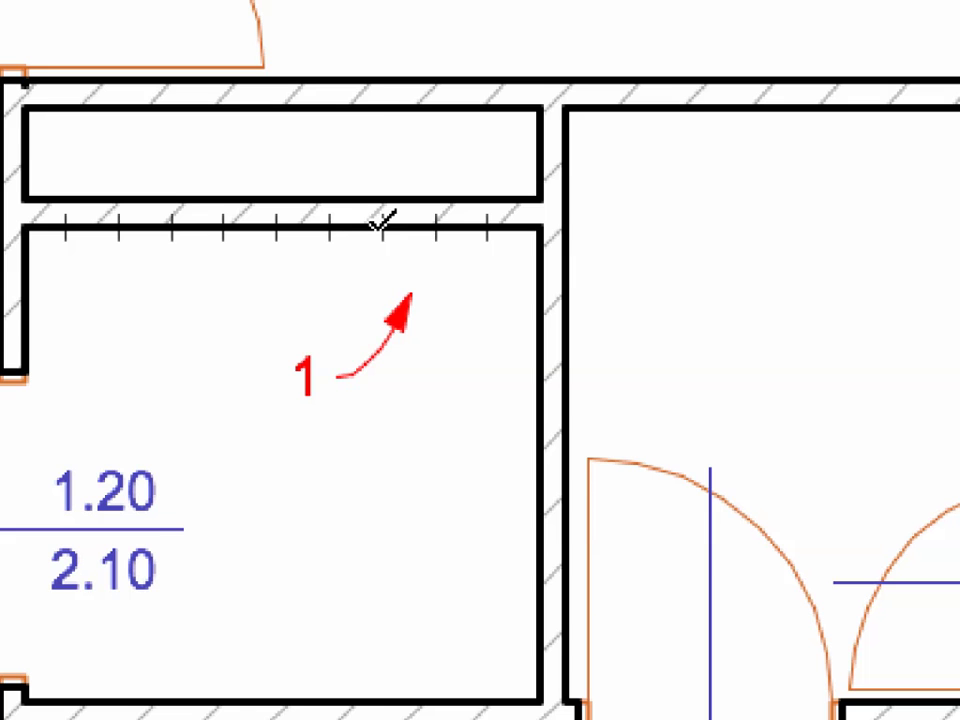
left_click(380, 224)
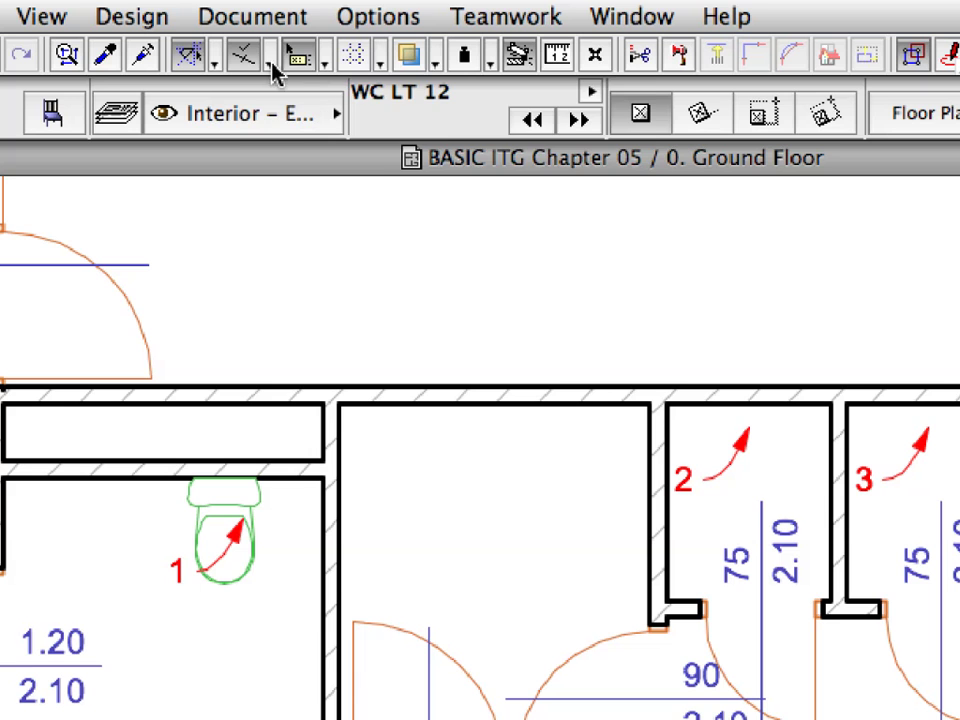
Switch special snapping to Half for placing toilets at the cubicle walls' midpoints.
left_click(271, 64)
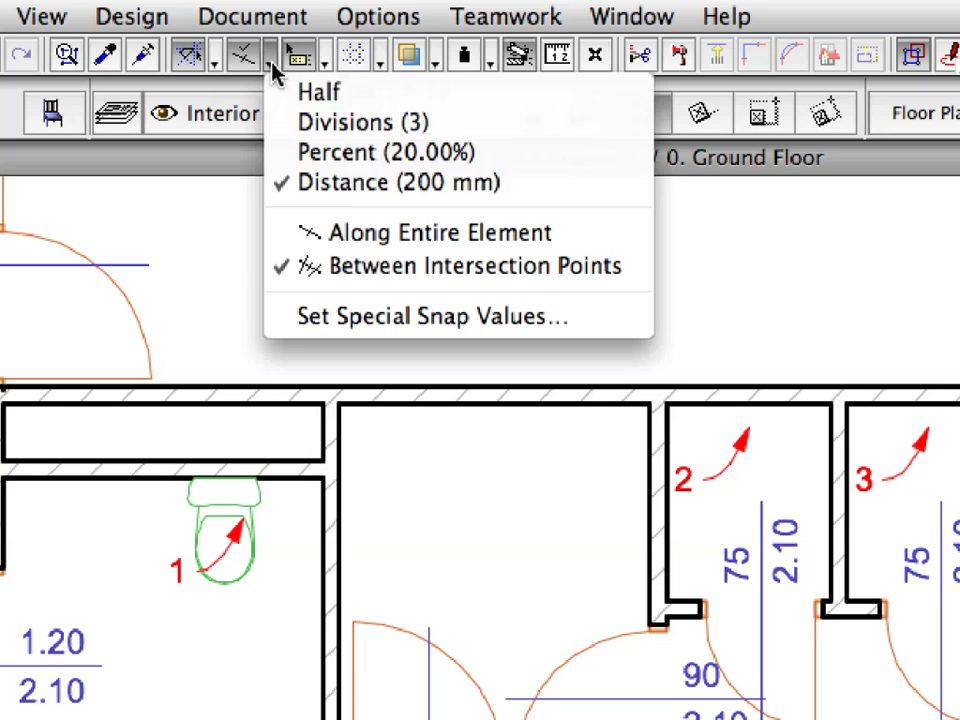
left_click(472, 100)
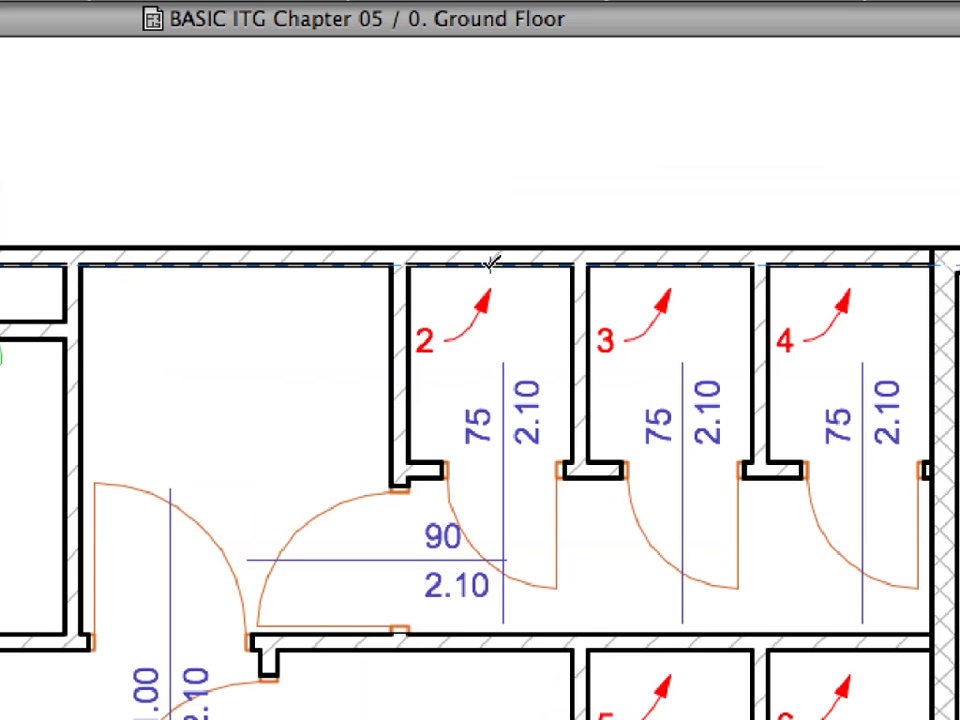
Place toilets at the back wall midpoints of the five cubicles marked 2 to 6.
left_click(482, 266)
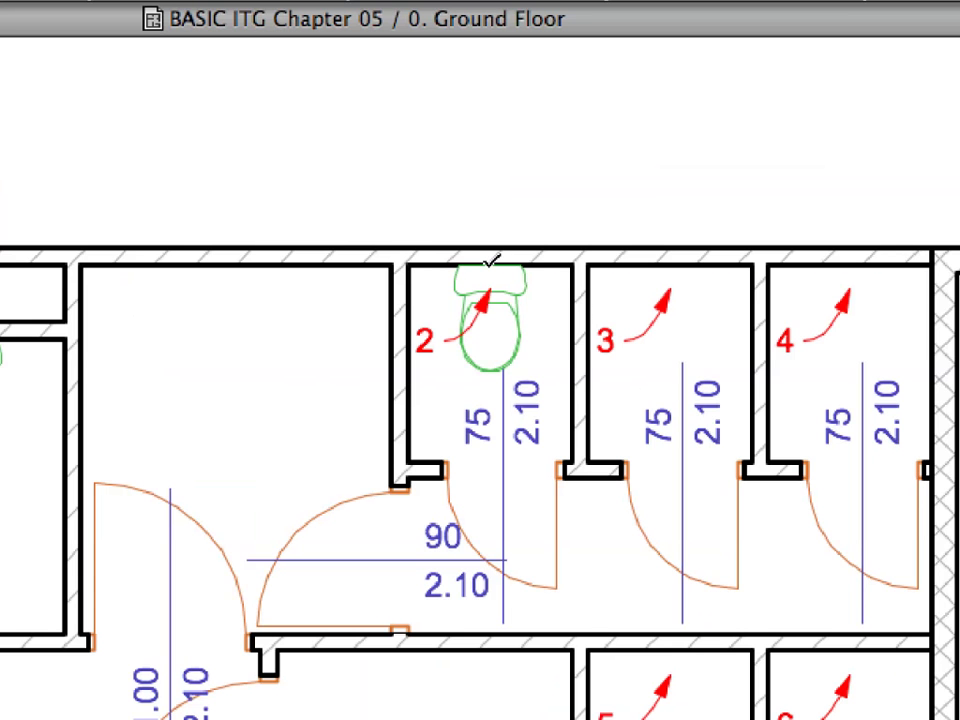
left_click(670, 266)
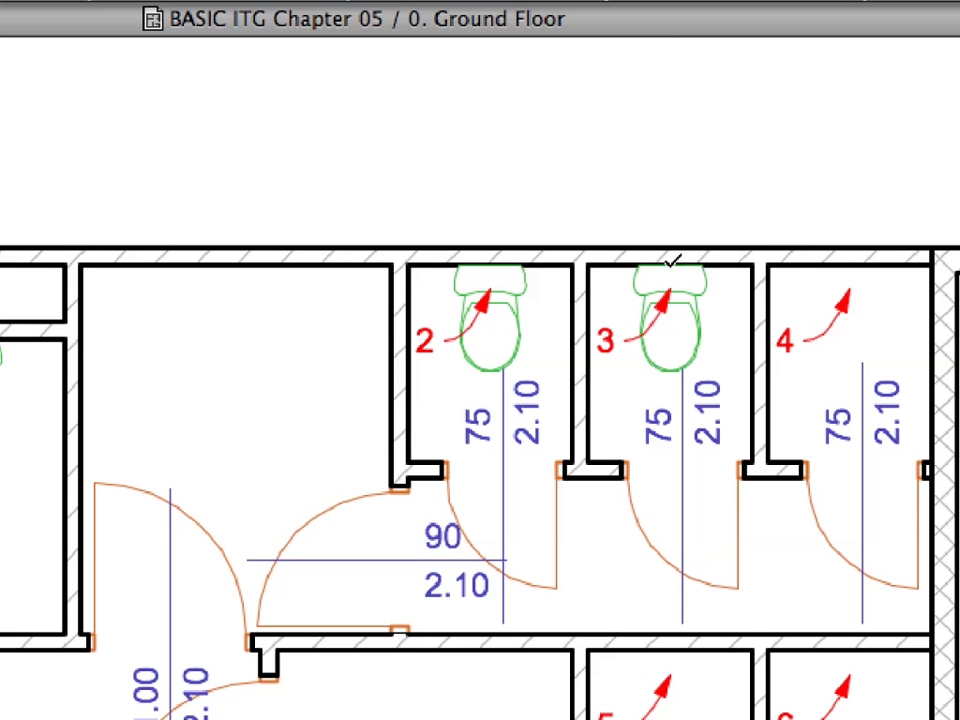
left_click(850, 266)
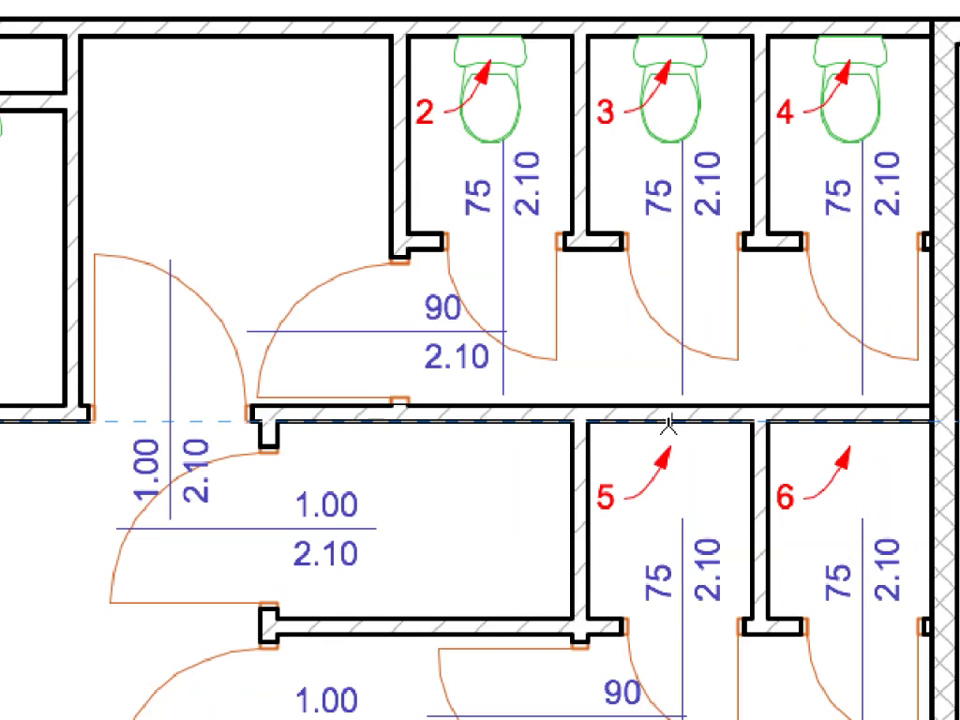
left_click(675, 420)
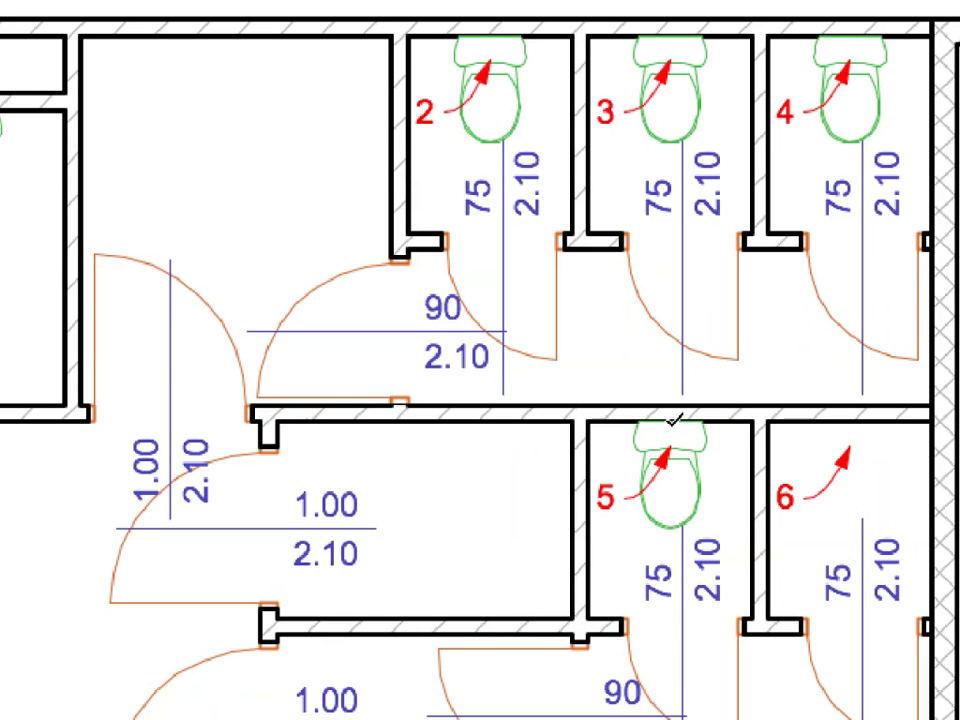
left_click(851, 421)
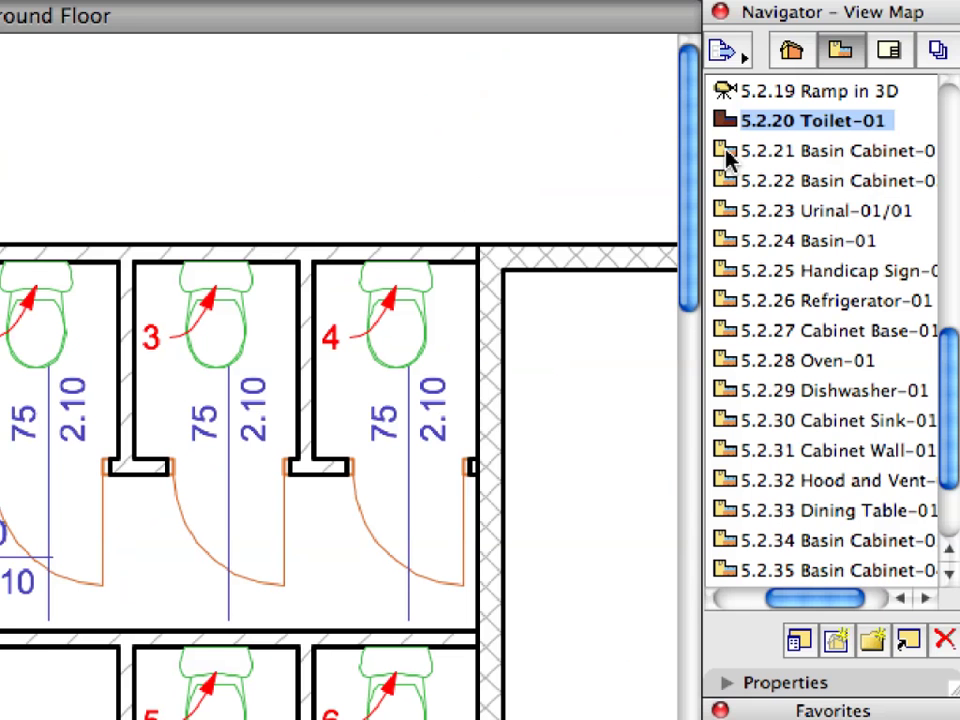
Open the 5.2.21 Basin Cabinet view and place the Basin Cabinet-01 favorite at points 1 and 2 along the upper wall.
double_click(726, 152)
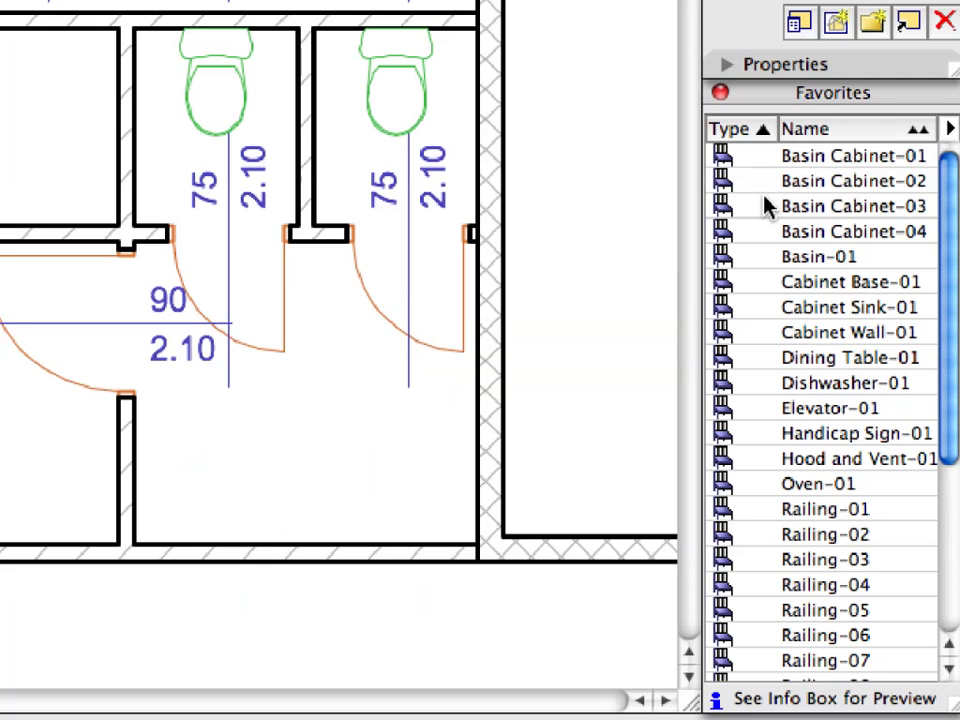
left_click(757, 164)
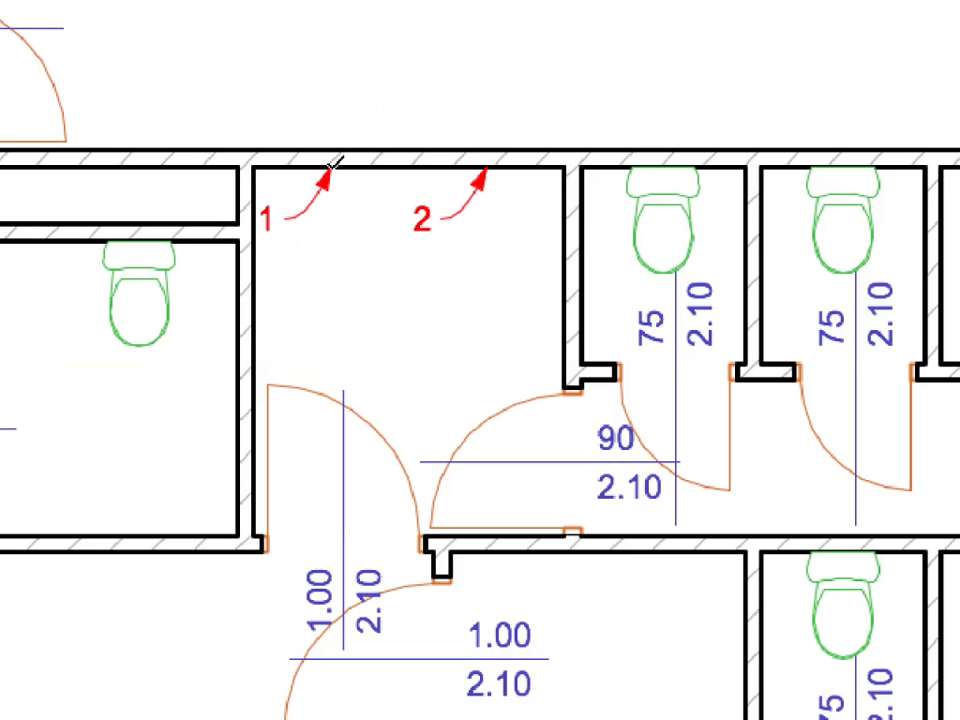
left_click(335, 161)
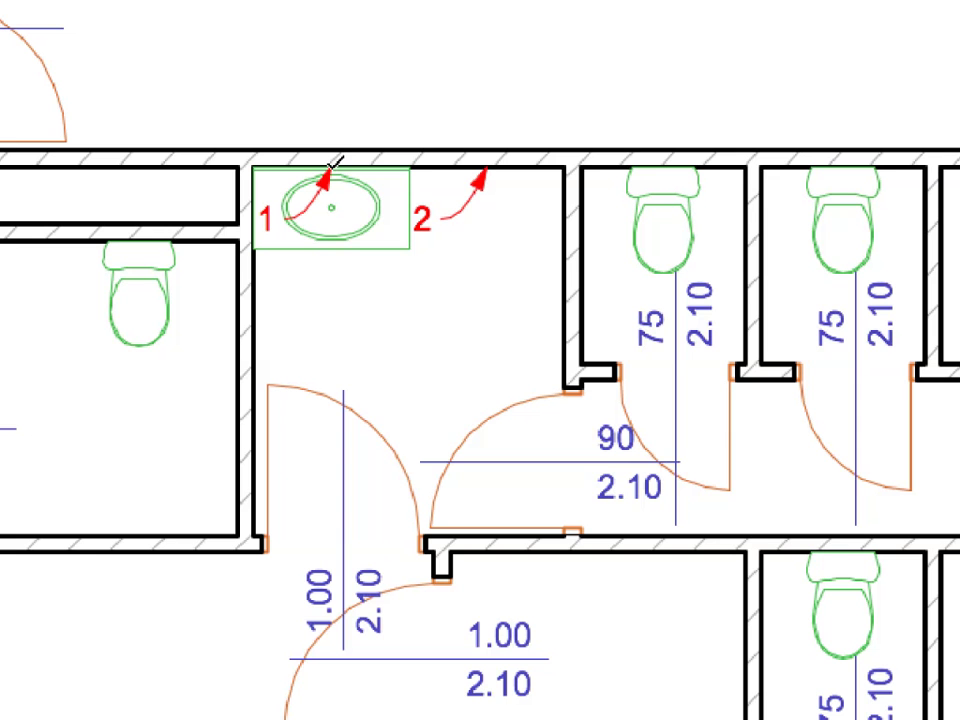
left_click(490, 161)
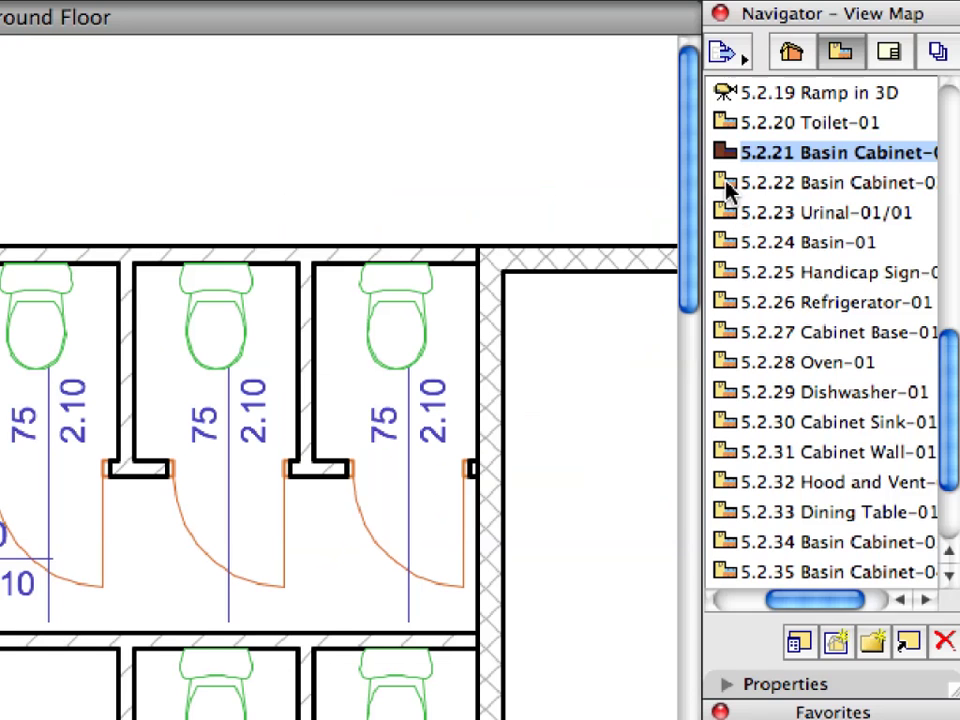
Open the 5.2.22 Basin Cabinet view and place the Basin Cabinet-02 favorite at points 1 and 2 along the lower wall.
left_click(727, 183)
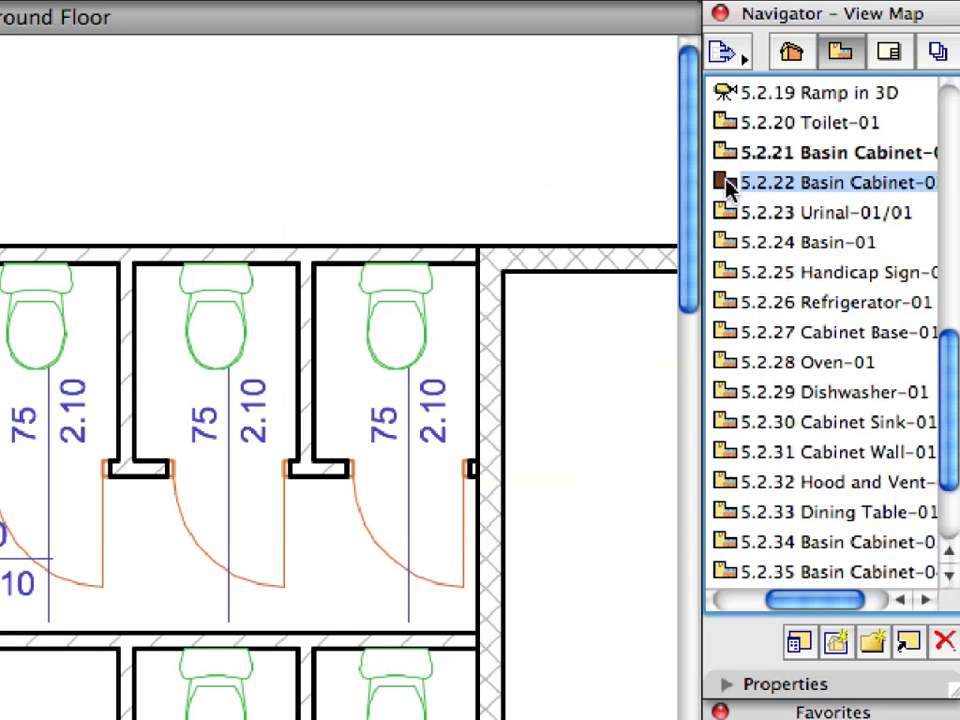
double_click(727, 184)
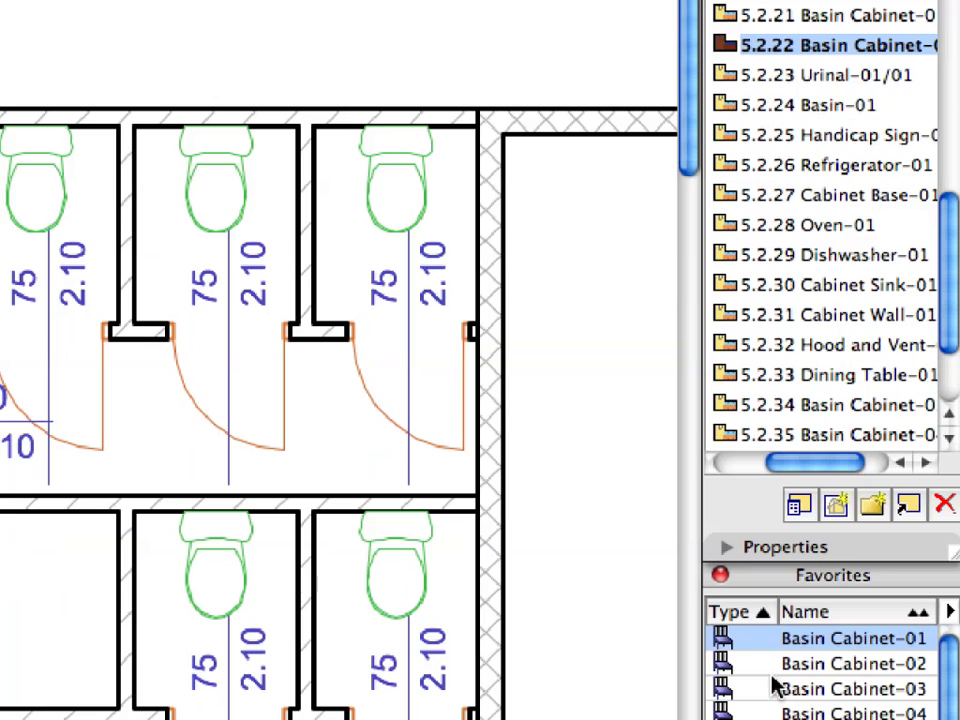
left_click(770, 666)
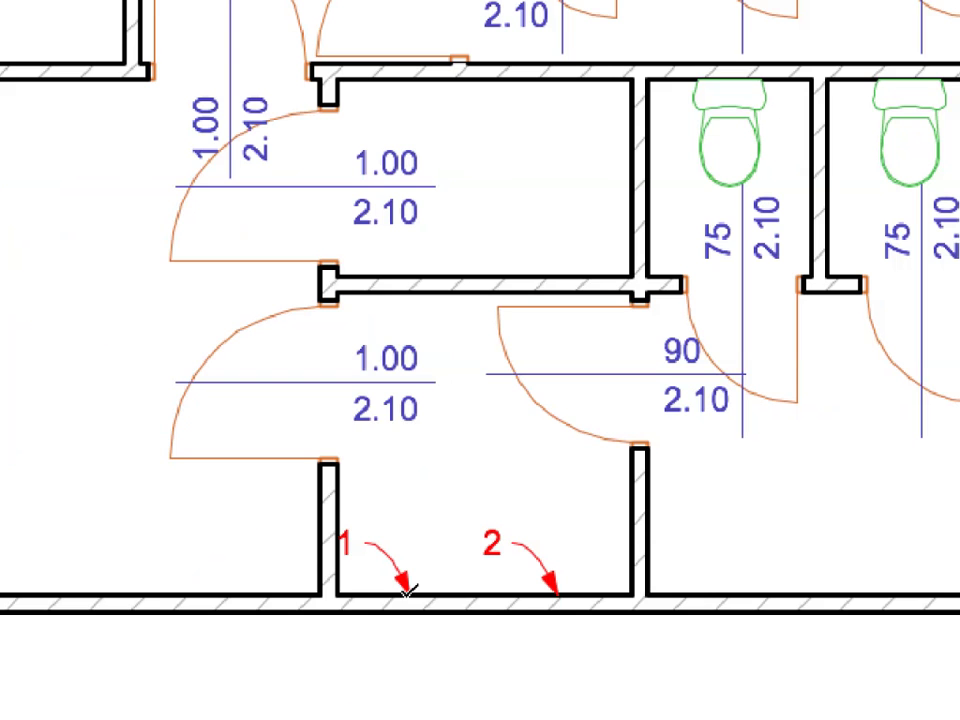
left_click(413, 590)
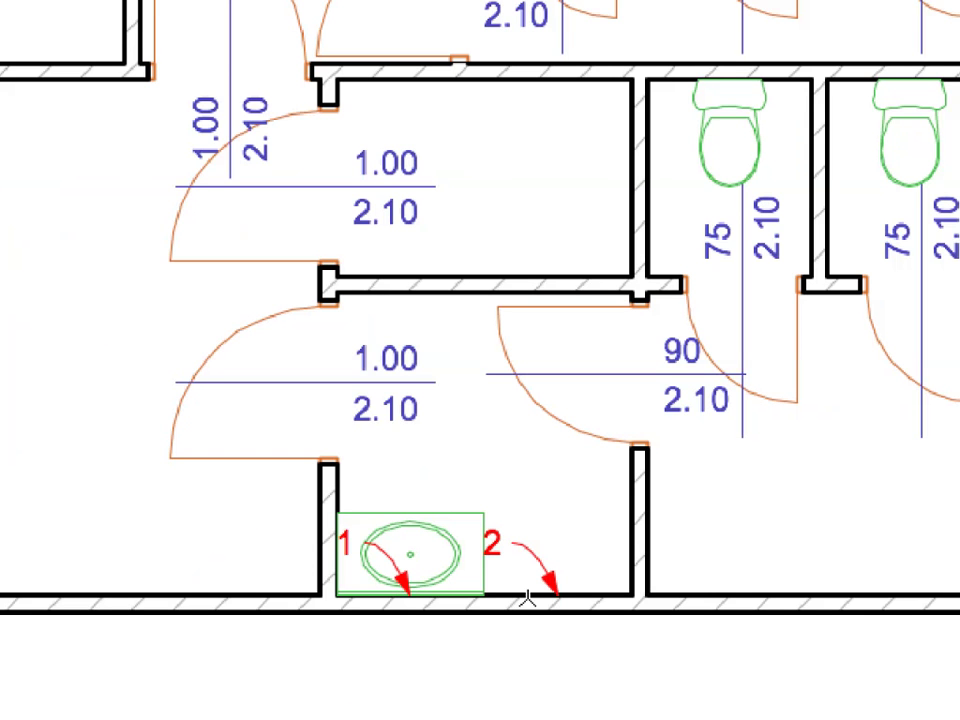
left_click(557, 587)
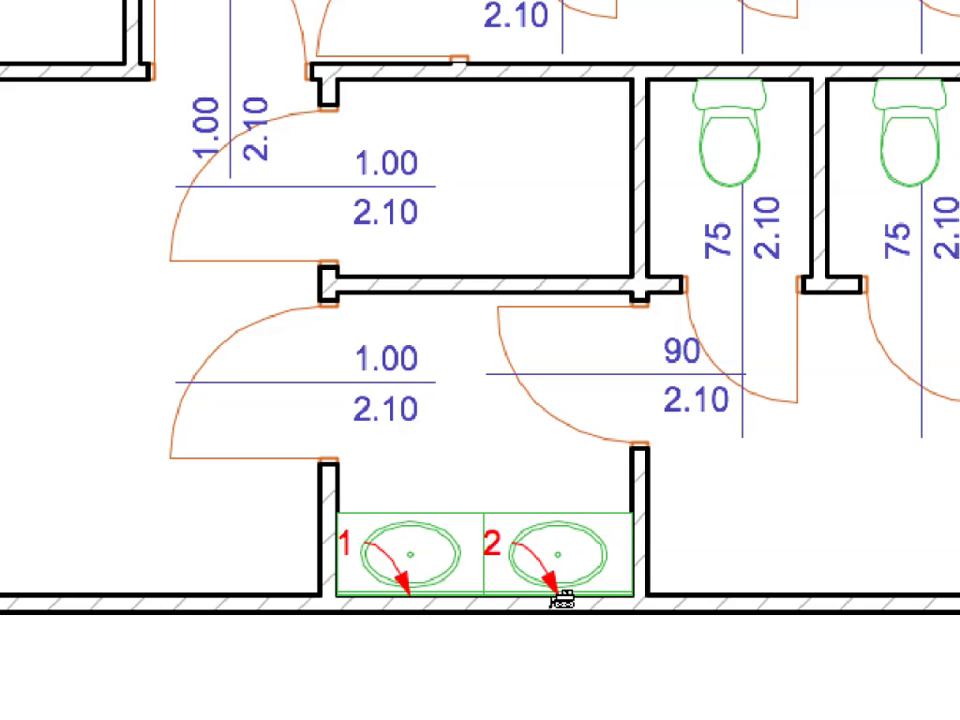
Open the 5.2.23 Urinal-01/01 view and choose the Urinal-01 favorite.
left_click(782, 214)
double_click(727, 215)
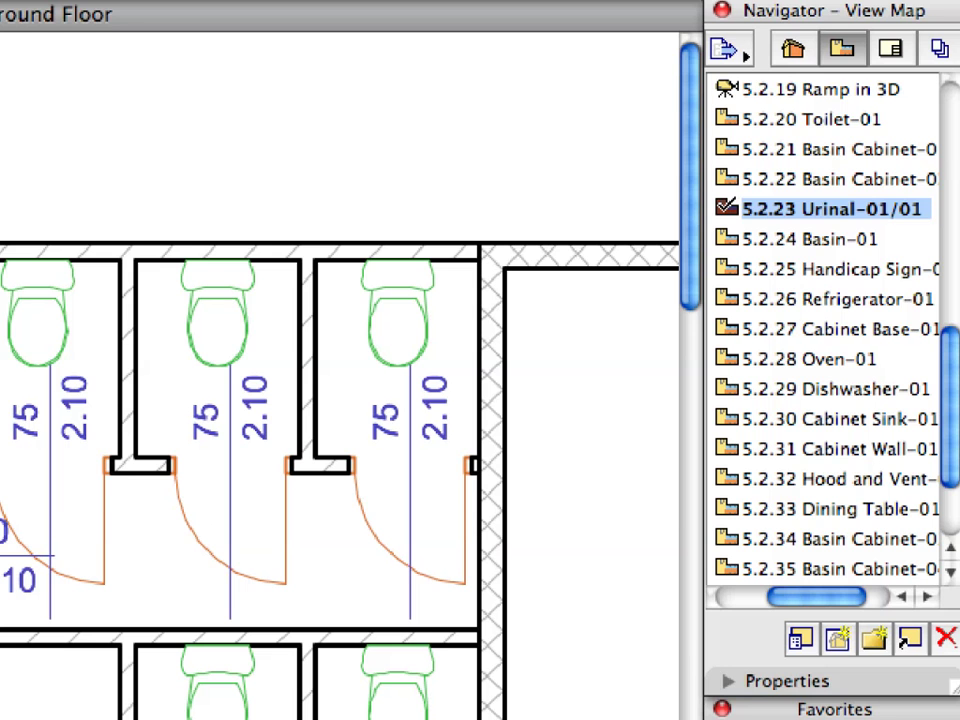
scroll(820, 516, "down", 5)
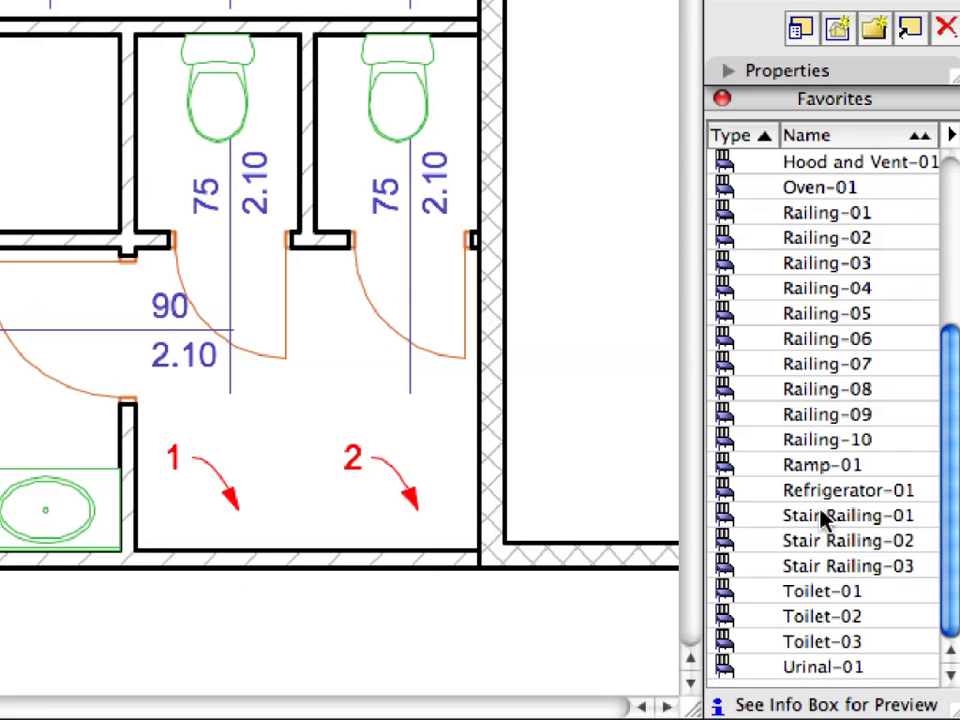
left_click(848, 672)
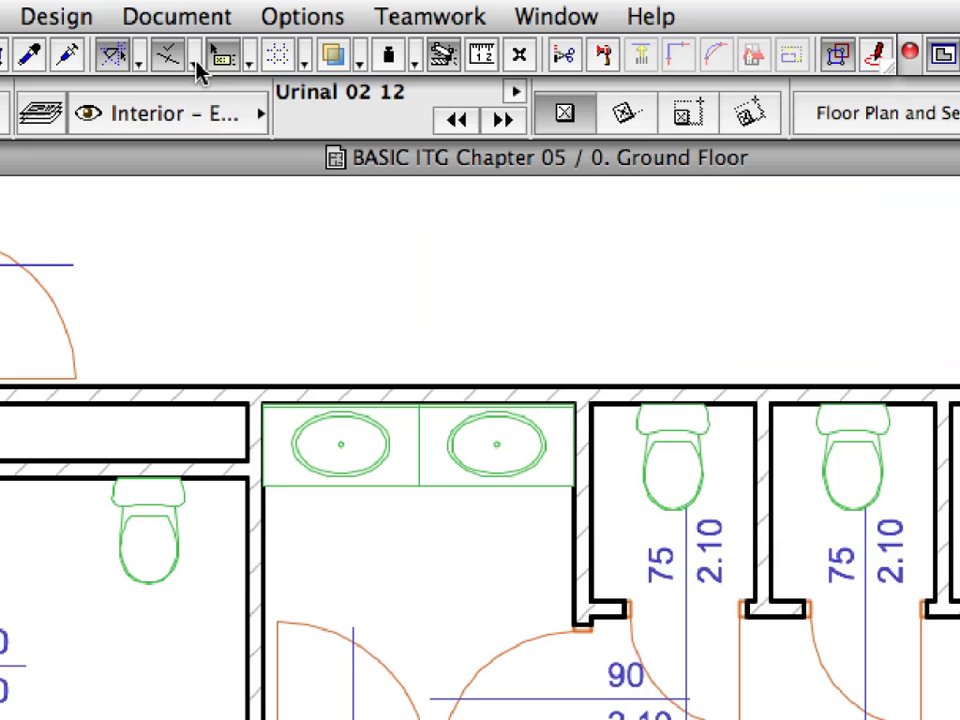
Set the special snap divisions value to 4.
left_click(195, 62)
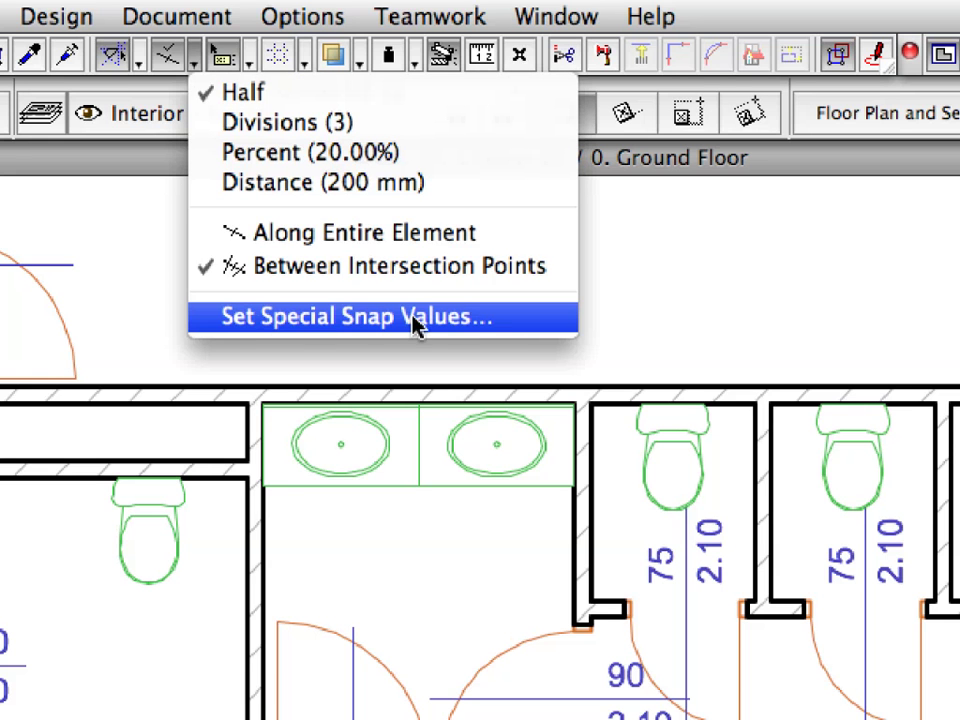
left_click(524, 326)
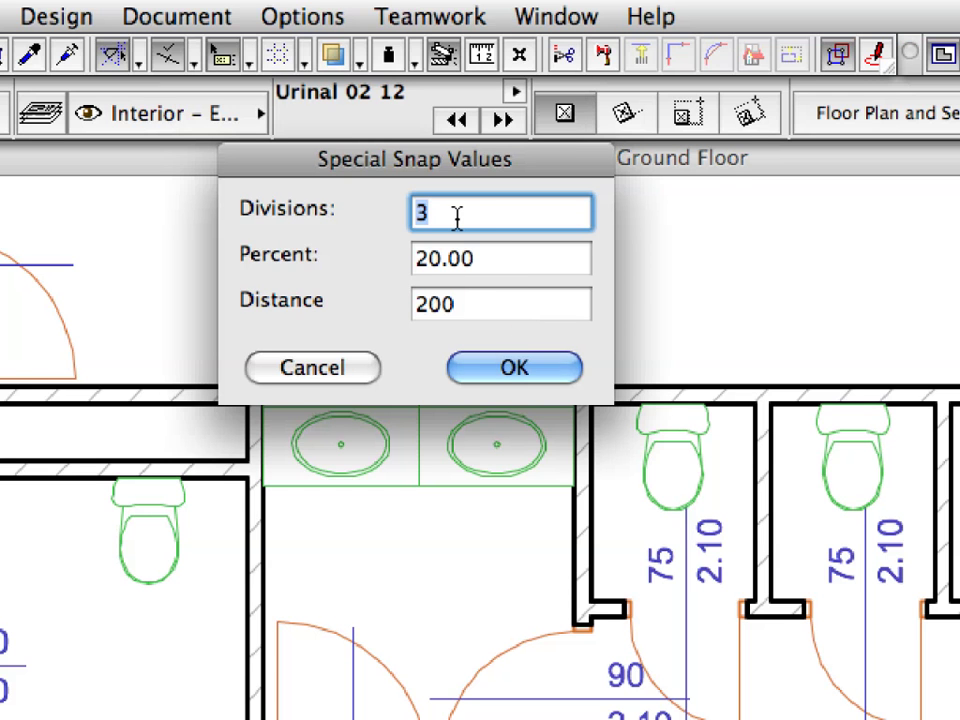
type("4")
double_click(416, 210)
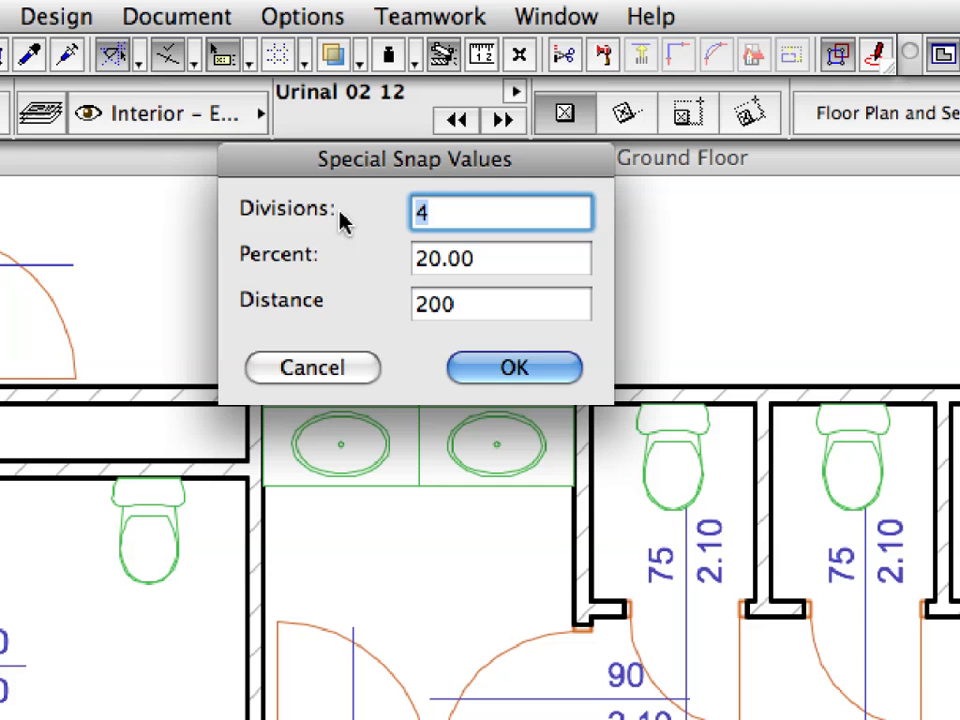
left_click(555, 368)
Switch special snapping to Divisions (4) and place urinals at the lower wall's first and third division marks, near points 1 and 2.
left_click(196, 63)
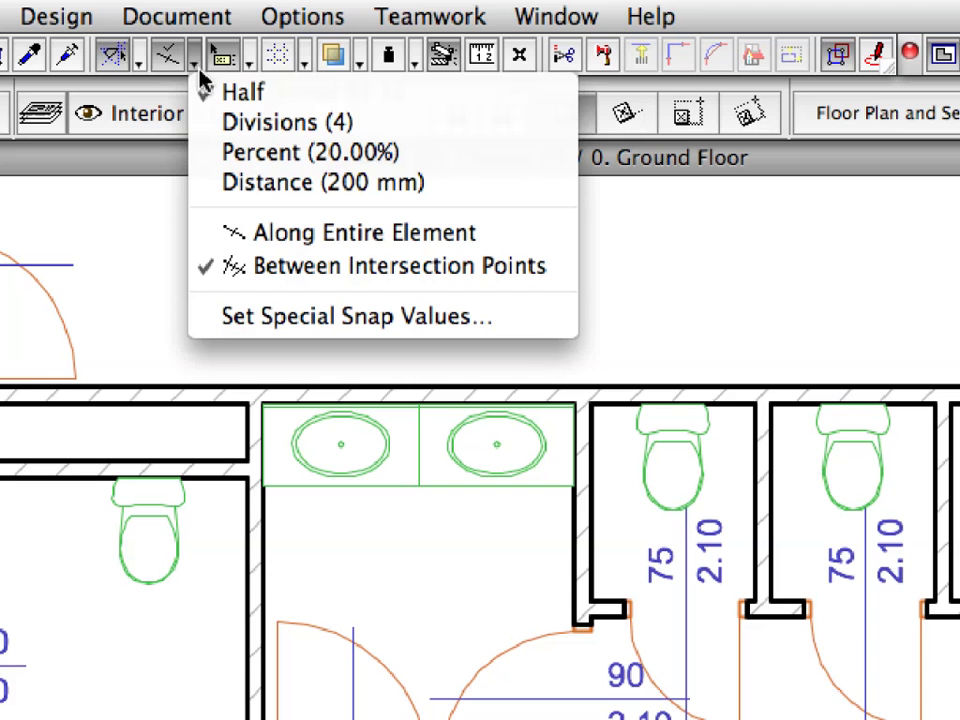
left_click(415, 127)
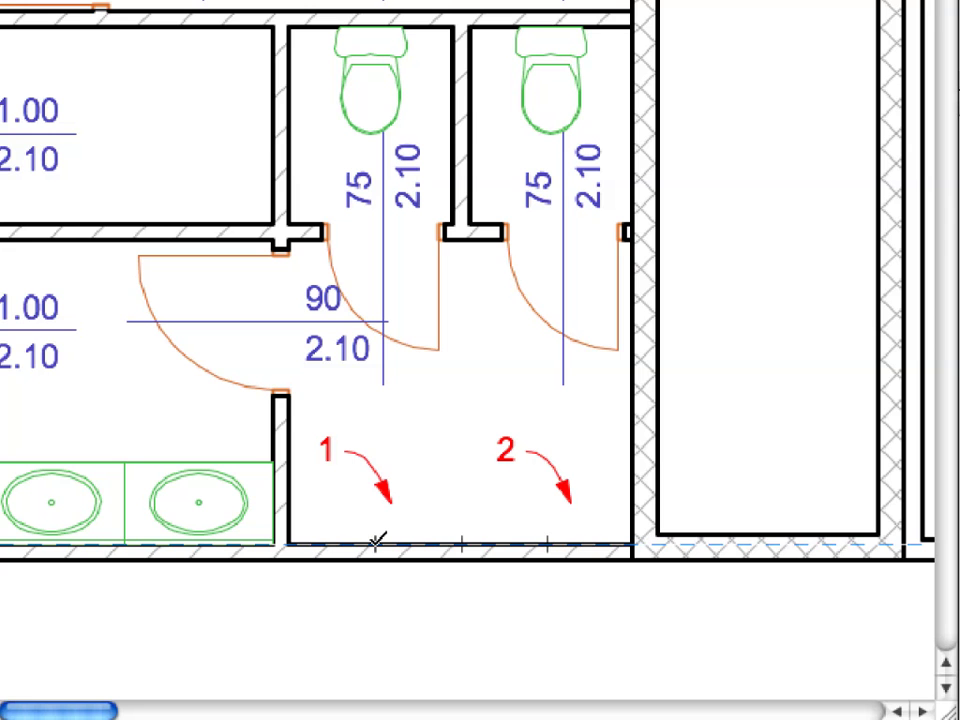
left_click(377, 541)
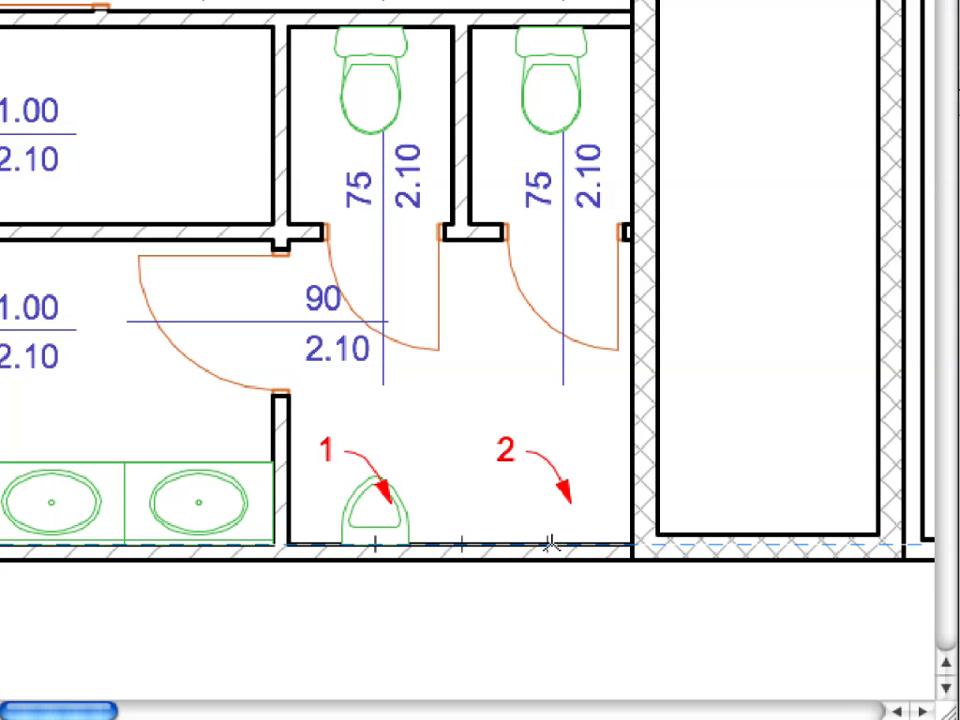
left_click(548, 541)
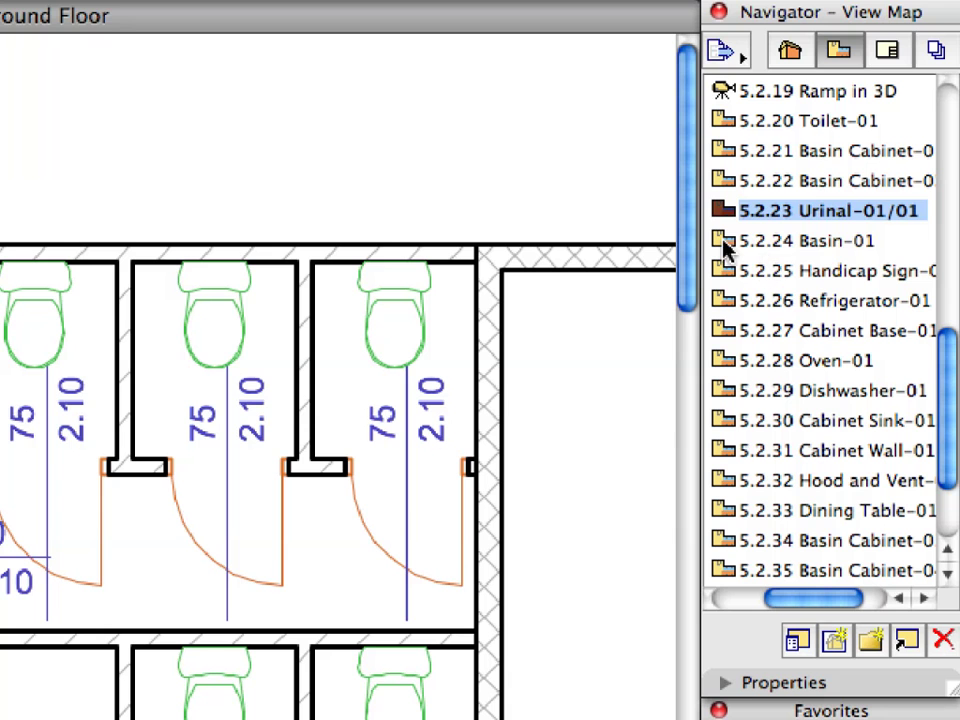
Open the 5.2.24 Basin-01 view and place the Basin-01 favorite at the second Distance (200 mm) snap mark above the wall's lower corner.
double_click(724, 244)
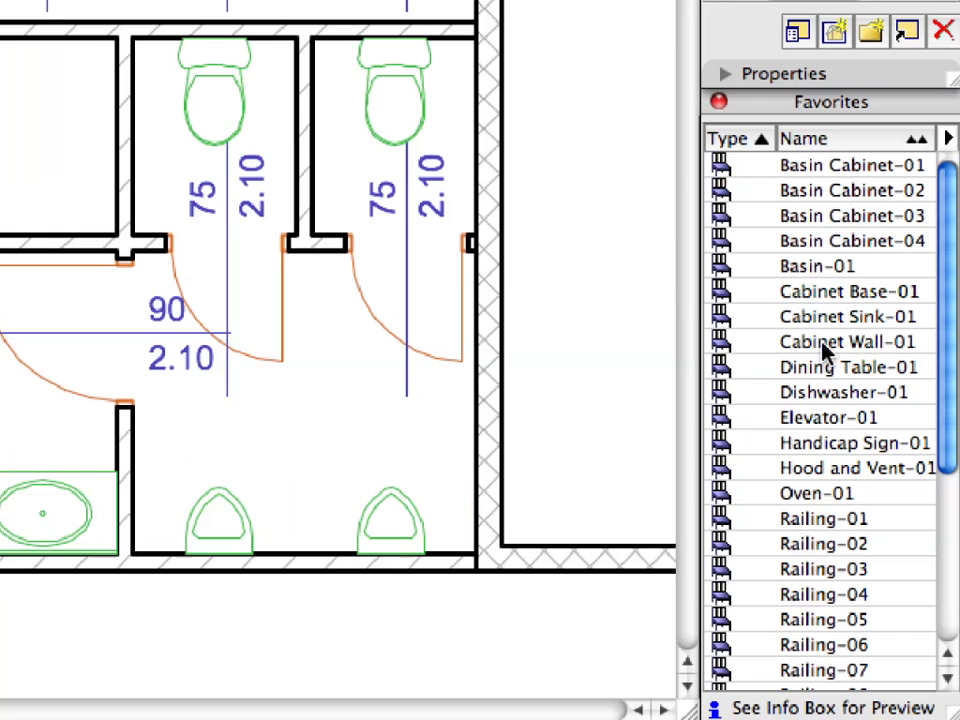
left_click(816, 272)
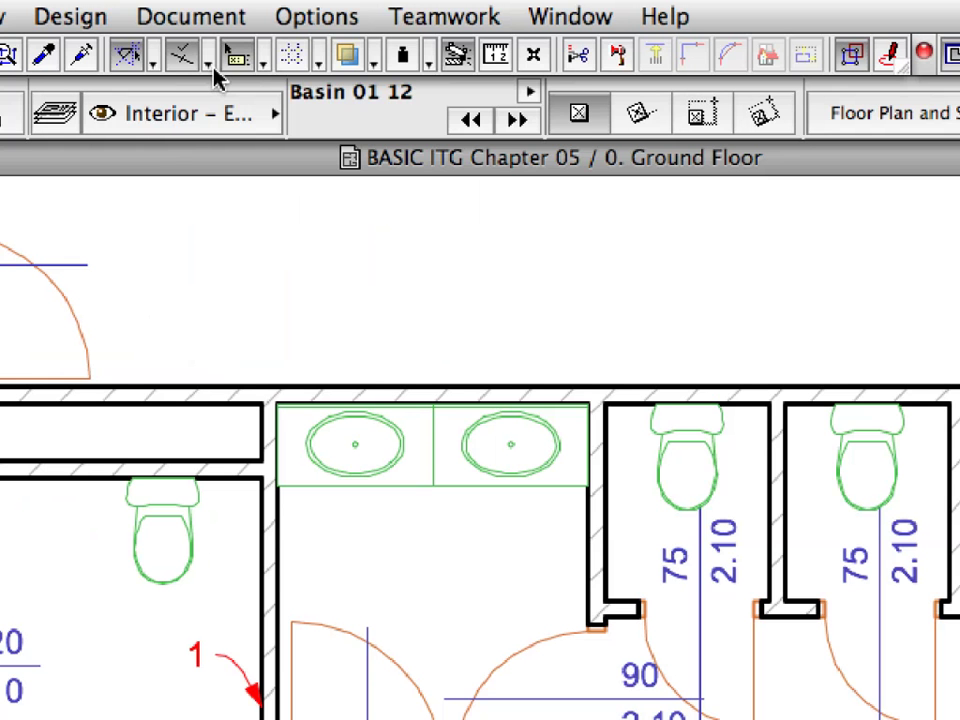
left_click(209, 62)
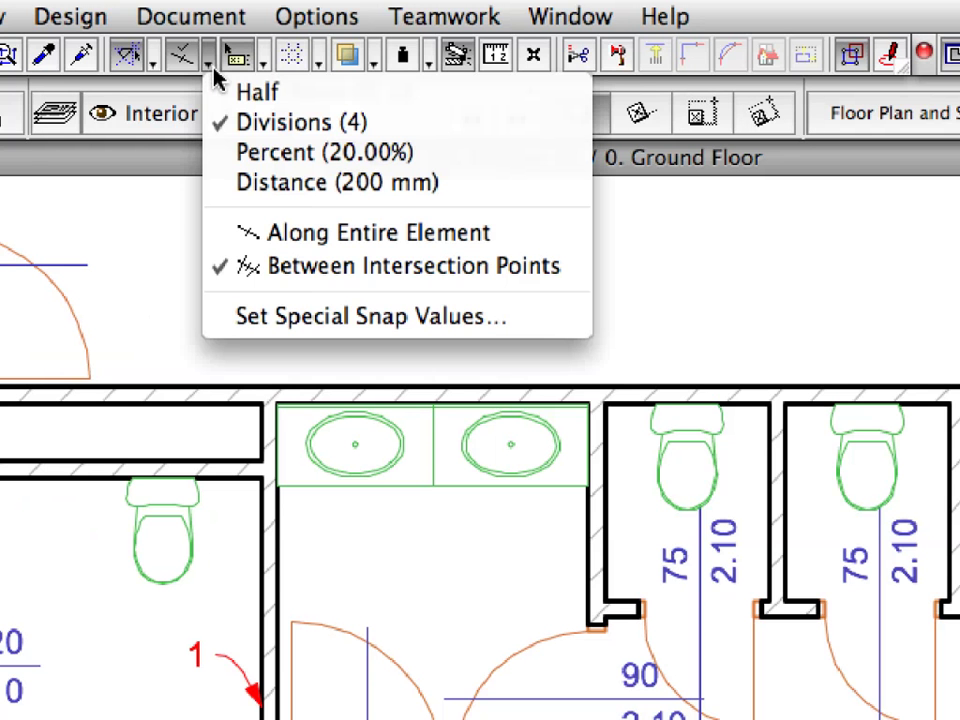
left_click(226, 183)
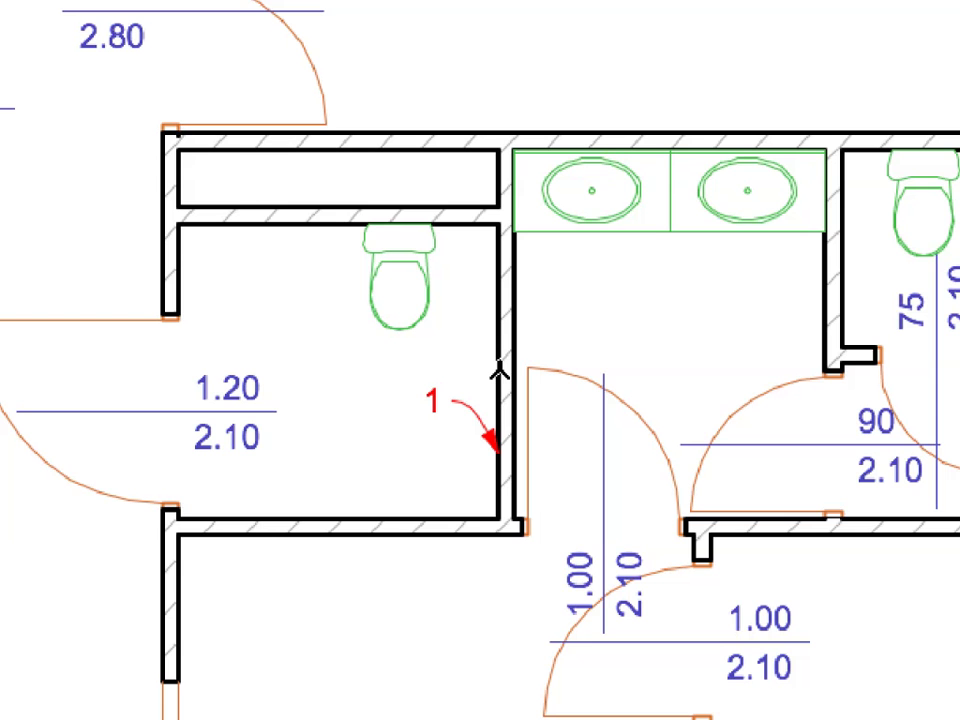
mouse_move(498, 372)
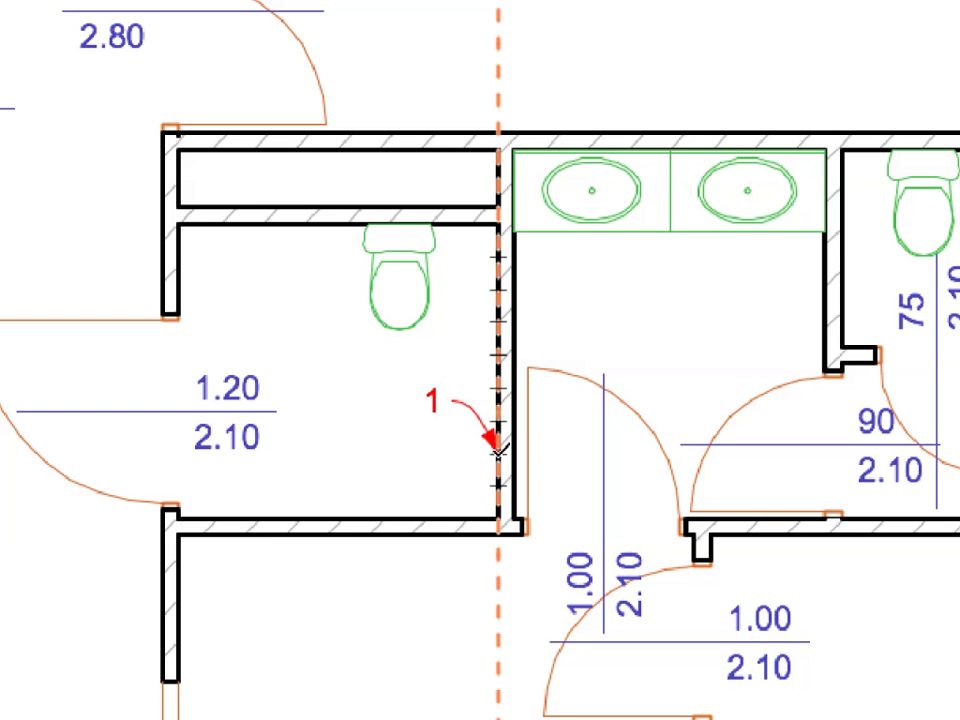
left_click(498, 453)
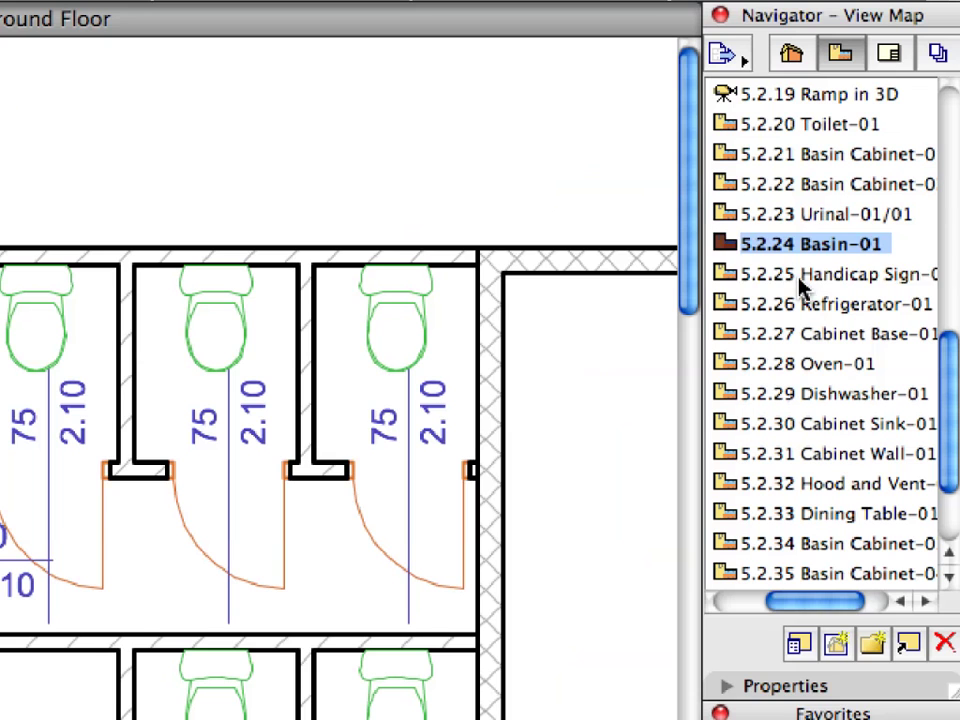
Open the 5.2.25 Handicap Sign view and place the Handicap Sign-01 favorite at point 1 inside the accessible toilet room.
left_click(766, 280)
double_click(745, 281)
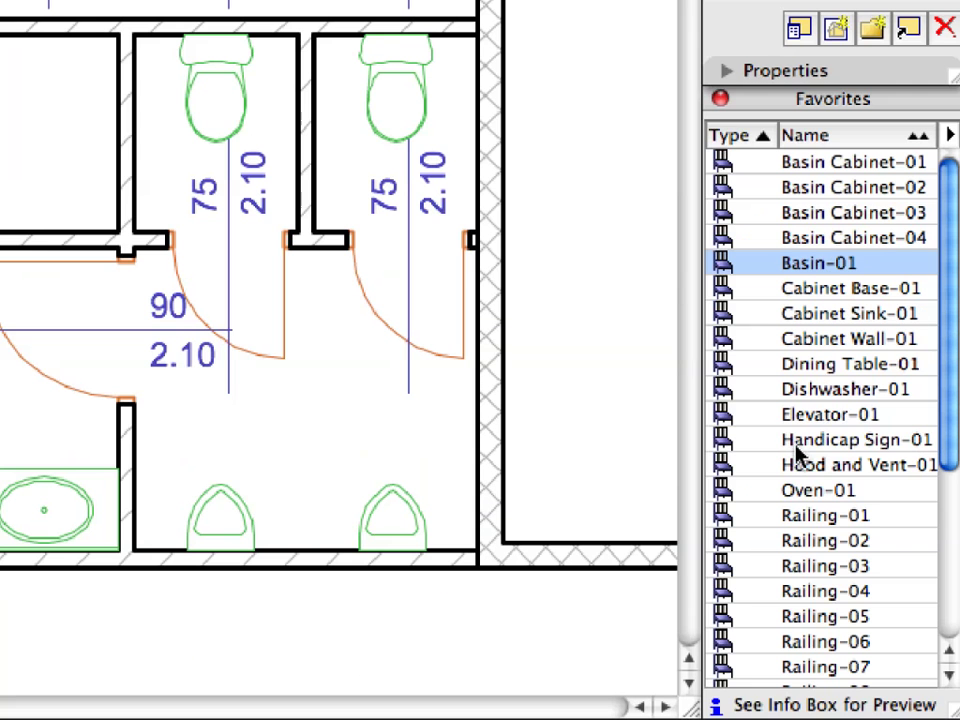
left_click(795, 443)
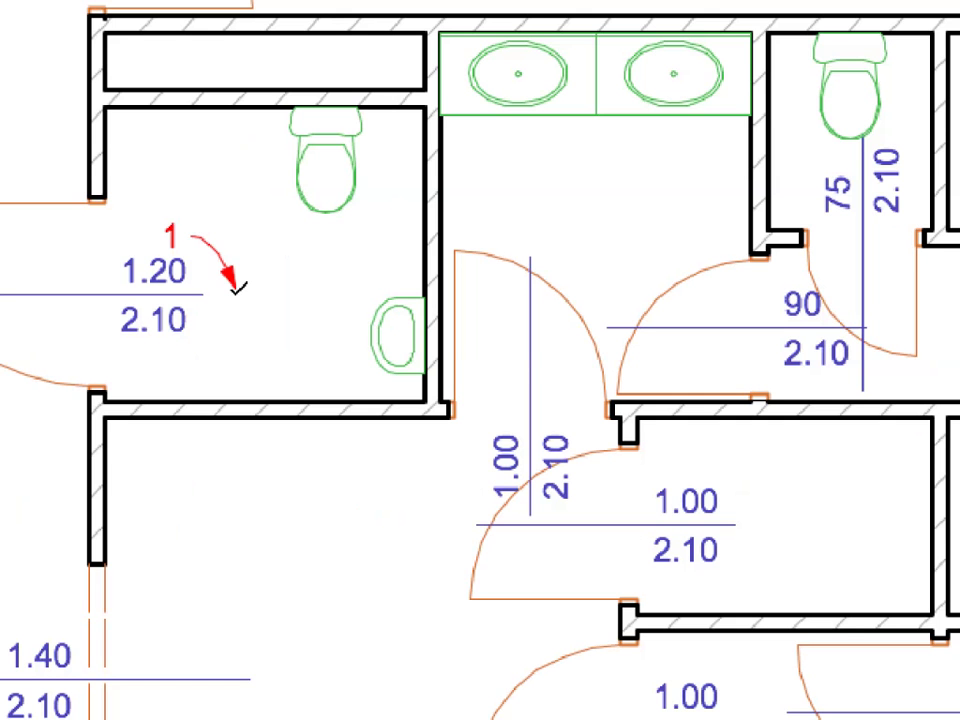
left_click(237, 289)
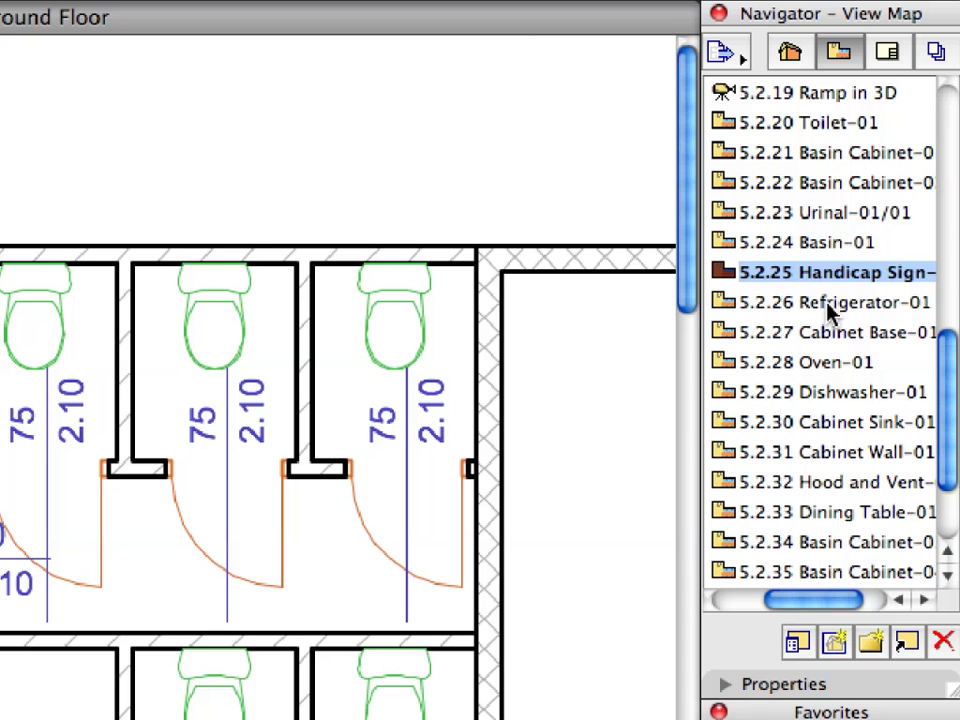
Open the 5.2.26 Refrigerator-01 view and place the Refrigerator-01 favorite at point 1 on the kitchen wall.
left_click(895, 211)
double_click(769, 306)
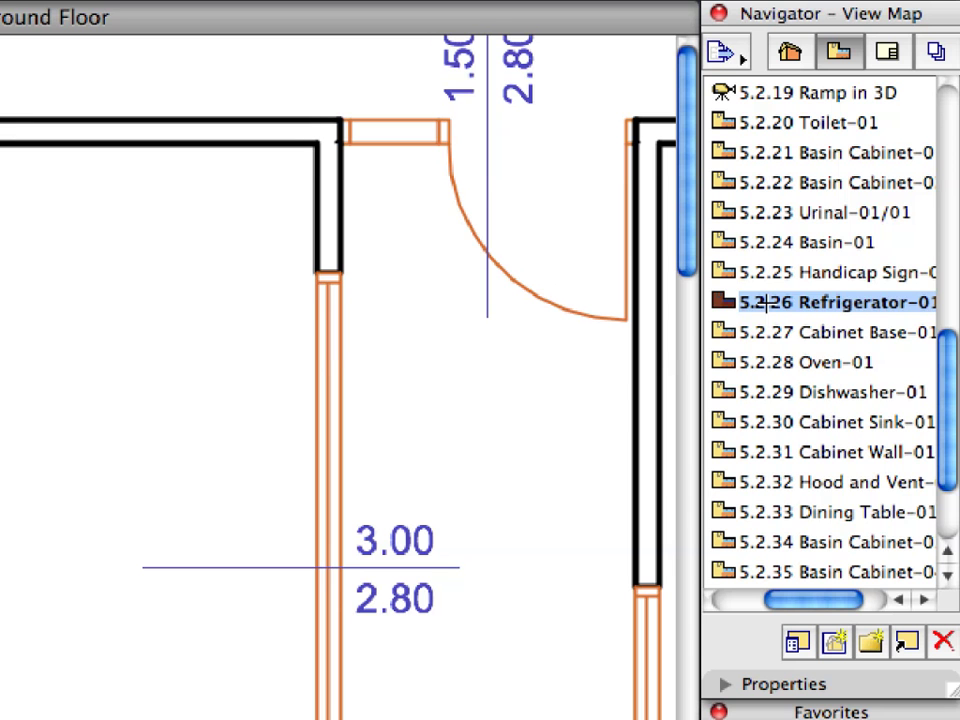
scroll(767, 302, "down", 5)
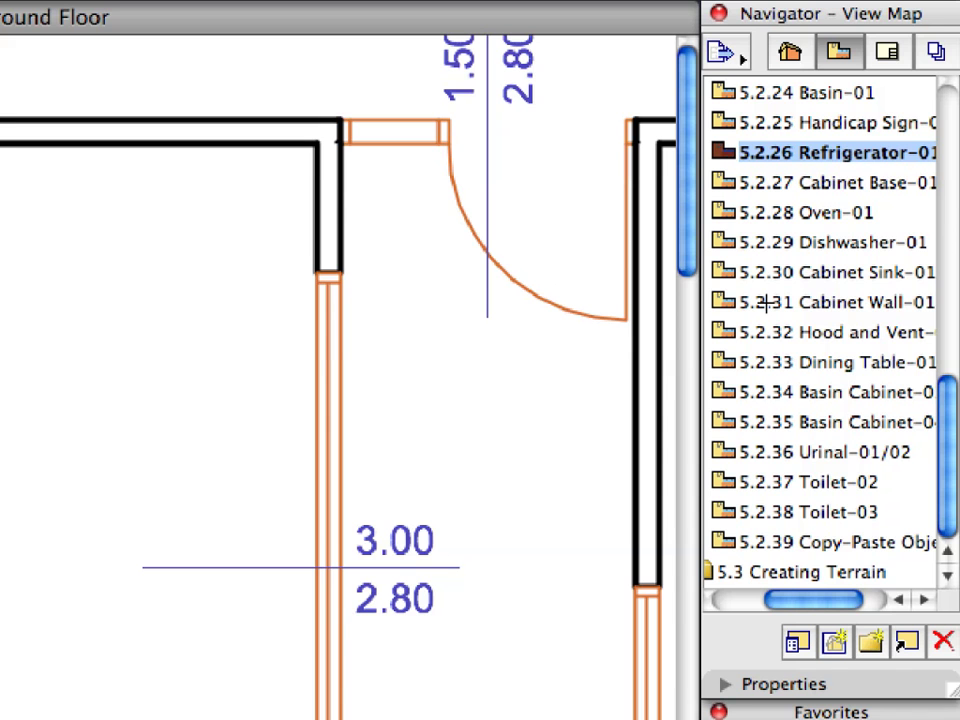
scroll(795, 621, "down", 5)
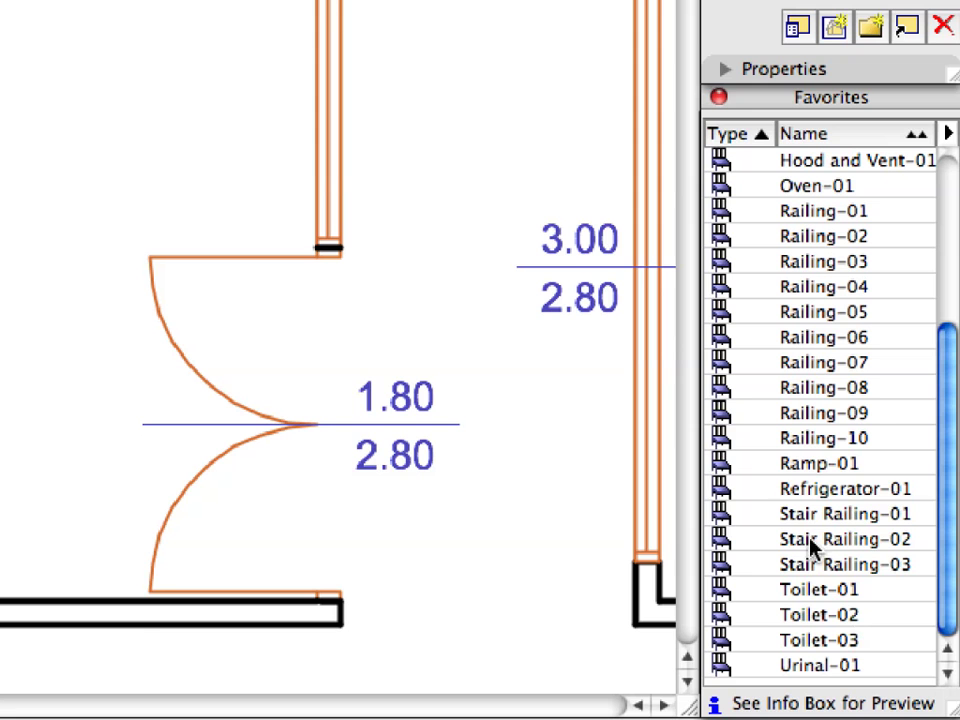
left_click(785, 495)
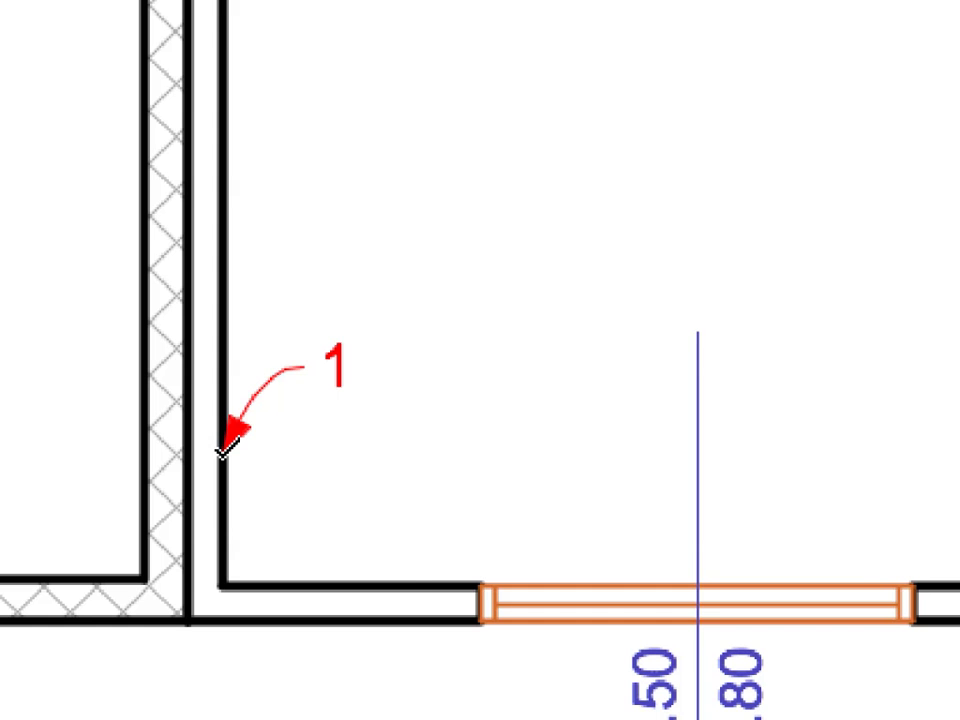
left_click(224, 451)
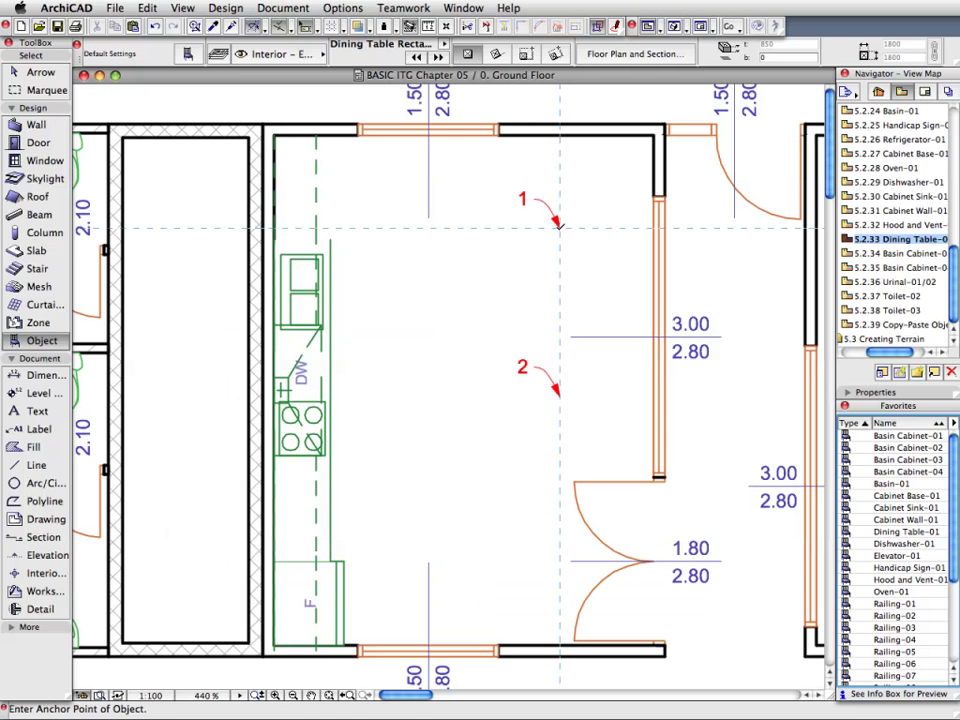
Place two Dining Table-01 objects in the kitchen at points 1 and 2 of the 5.2.33 view.
left_click(560, 225)
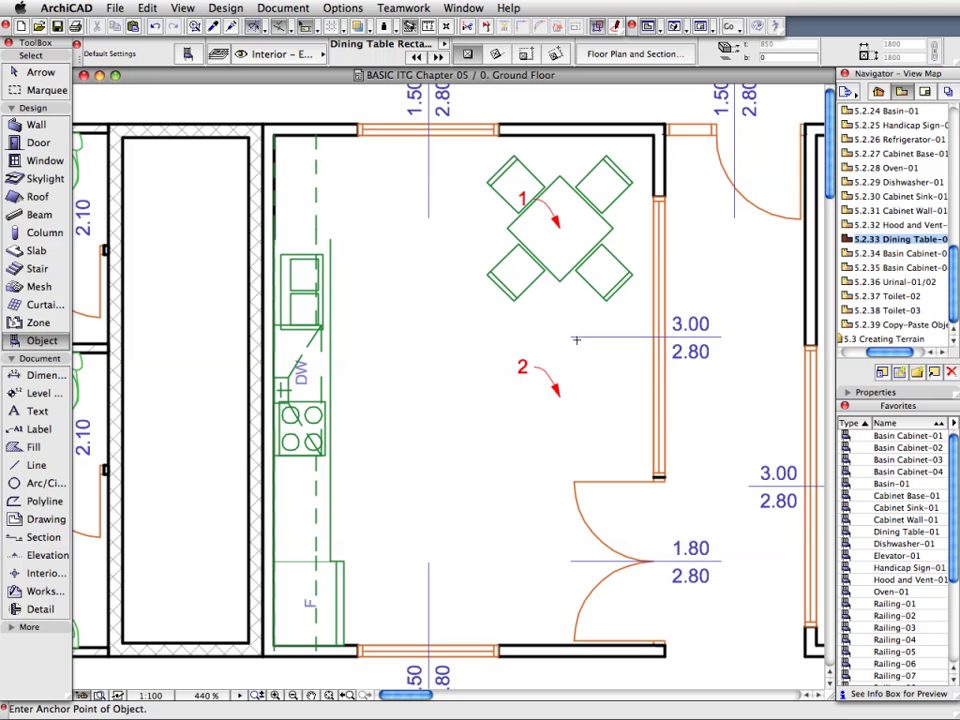
left_click(563, 393)
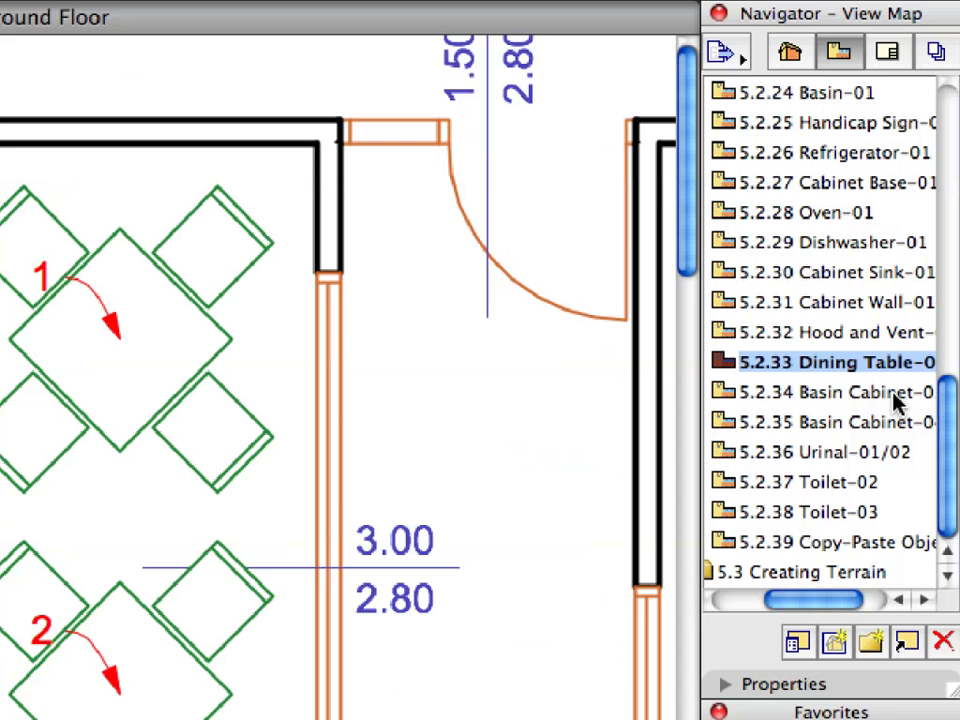
Open the 5.2.34 Basin Cabinet-03 view and place the Basin Cabinet-03 favorite along the wall at points 1 and 2.
left_click(852, 255)
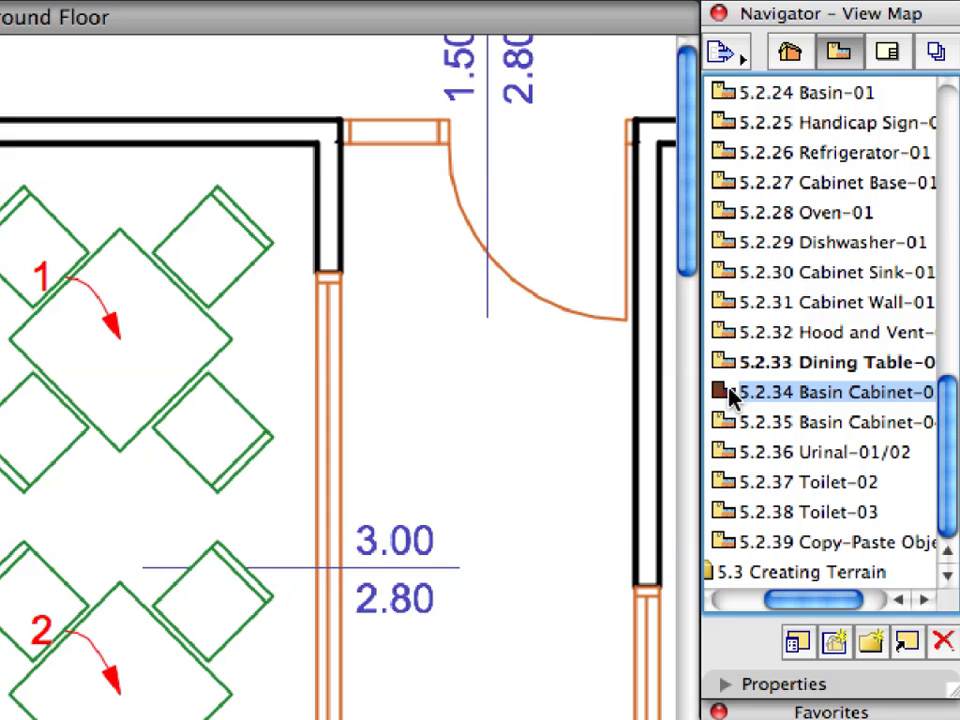
double_click(729, 394)
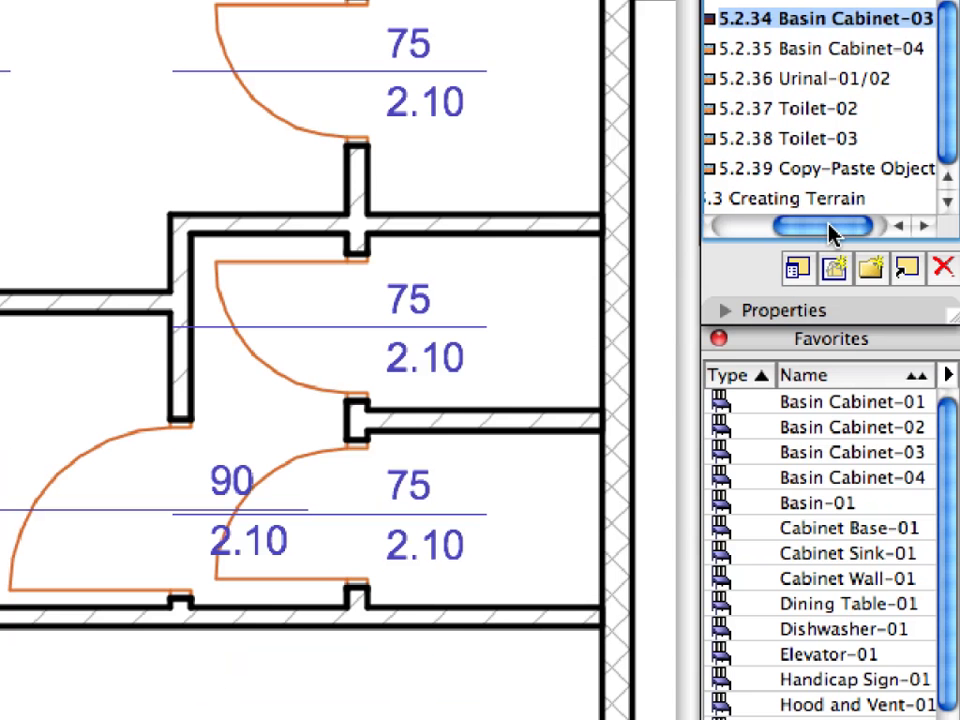
scroll(830, 199, "right", 1)
left_click(845, 455)
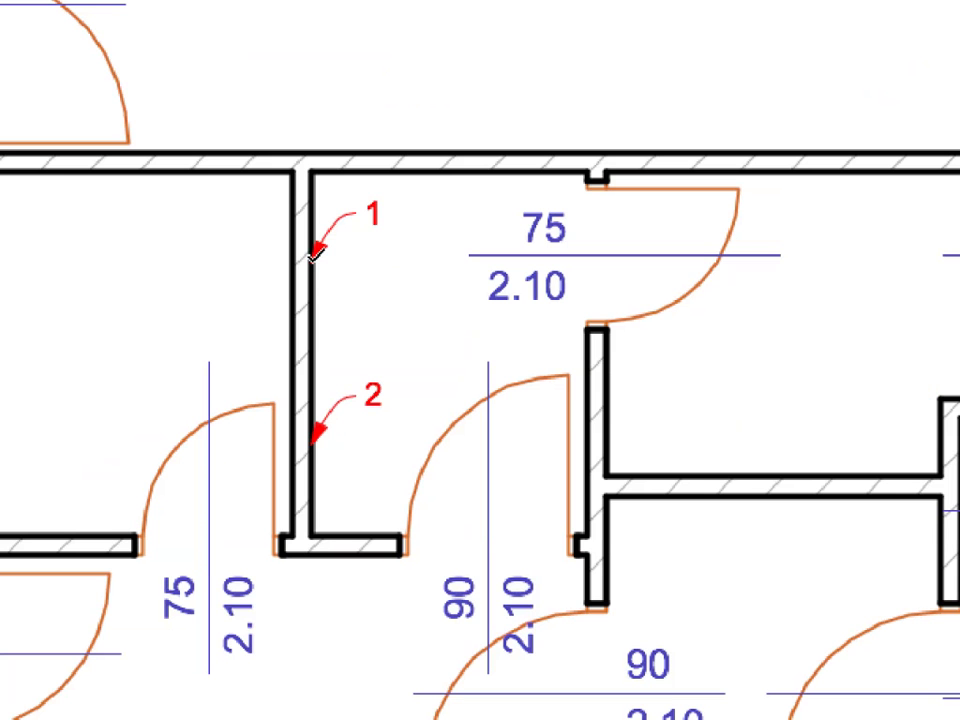
left_click(313, 253)
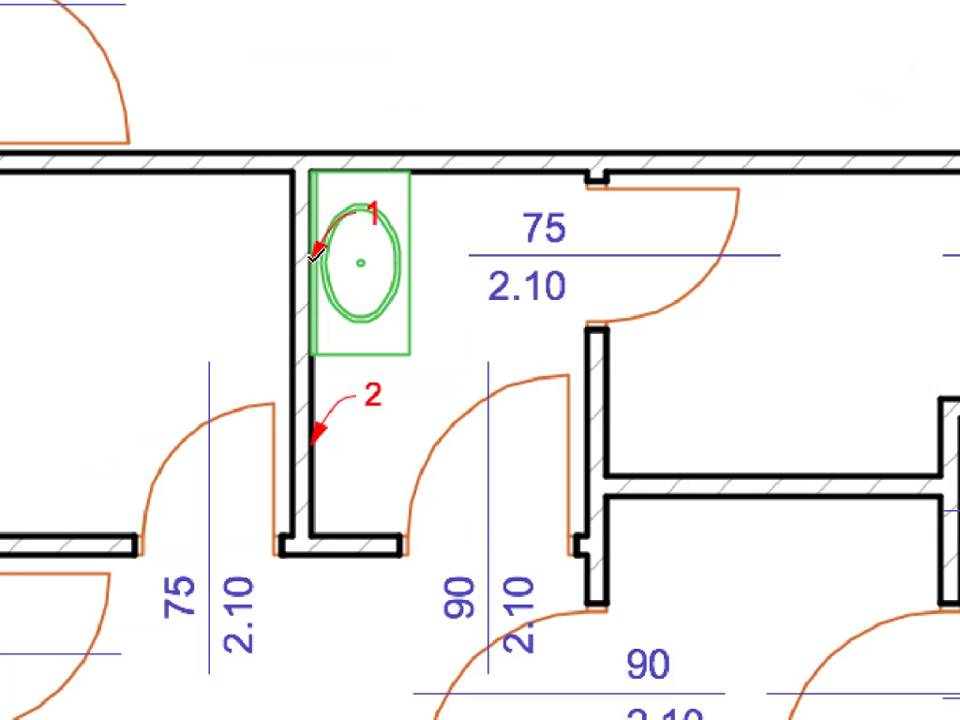
left_click(313, 433)
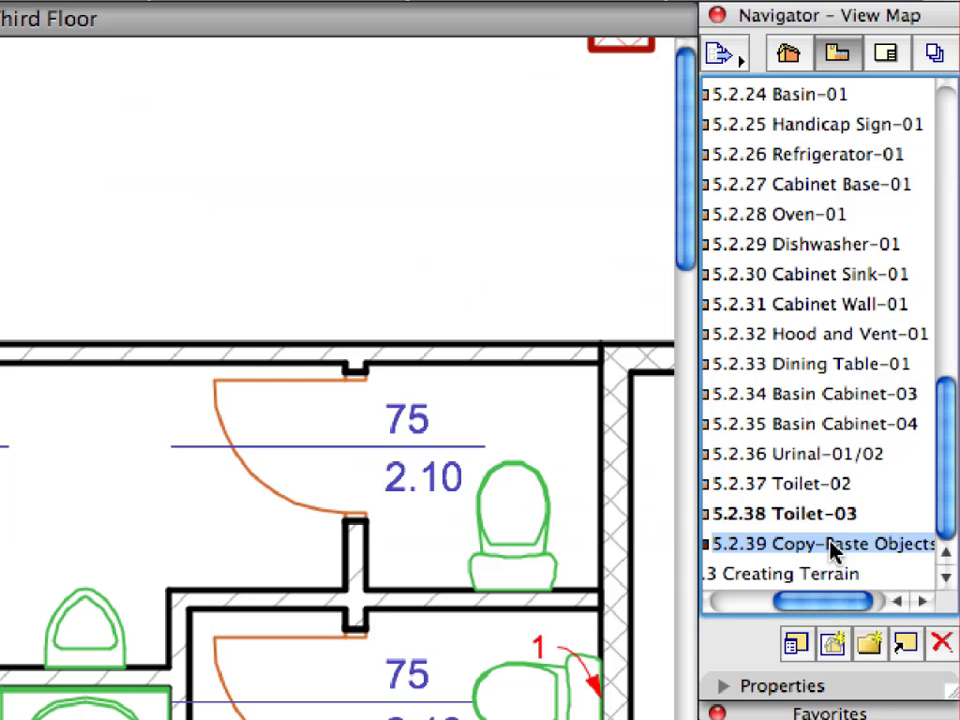
Open the 5.2.39 Copy-Paste Objects view and draw a single-floor rectangular marquee from point 1.1 to point 1.2.
double_click(898, 325)
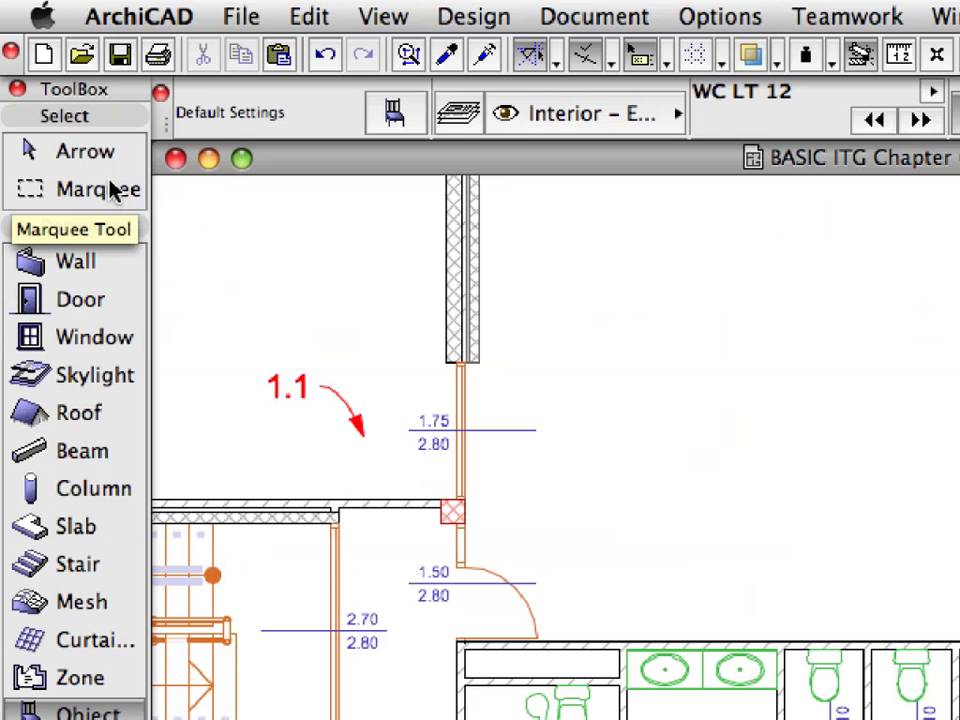
left_click(113, 191)
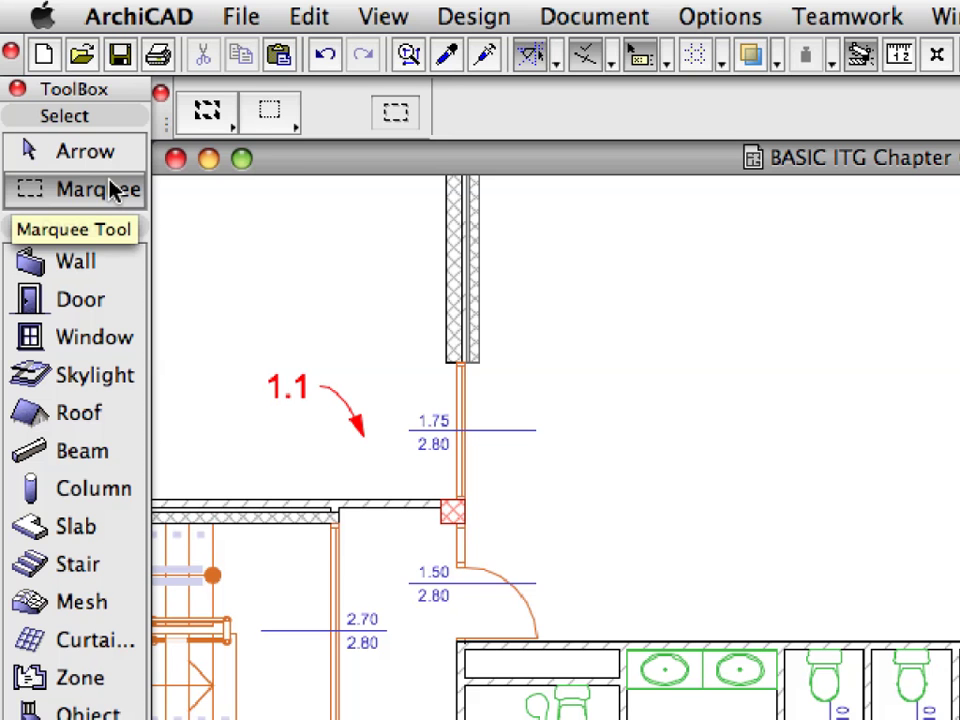
left_click(198, 128)
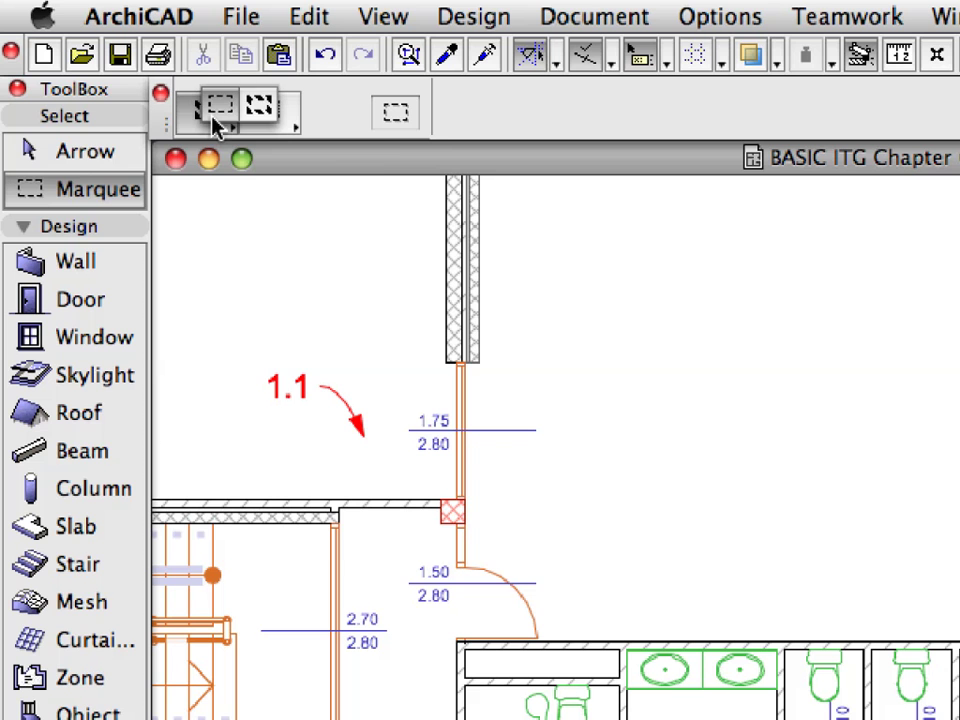
left_click(213, 118)
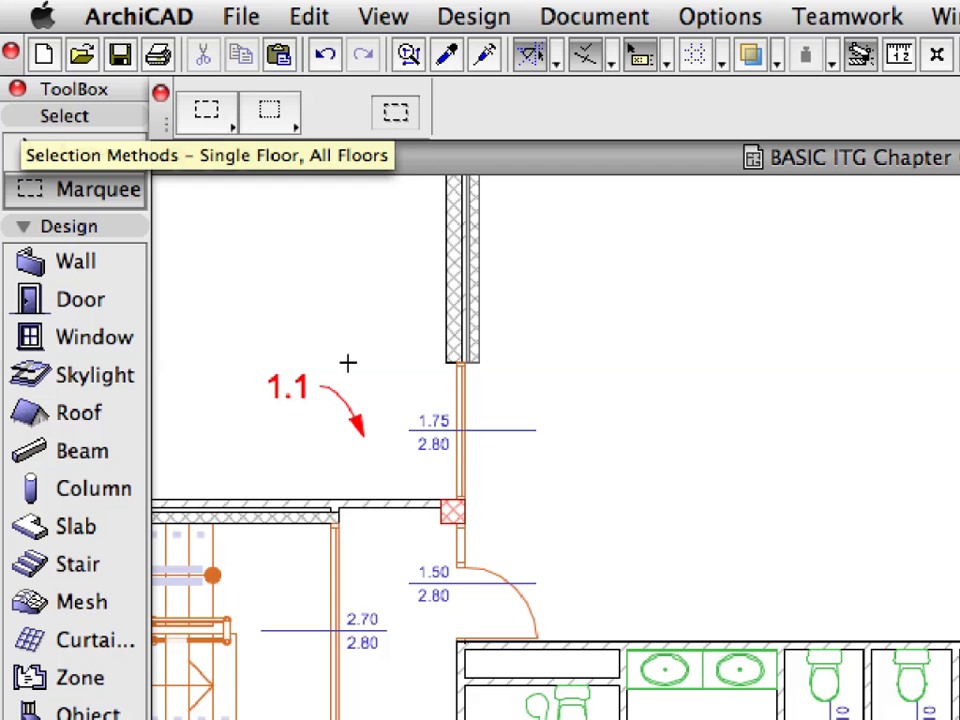
left_click(365, 438)
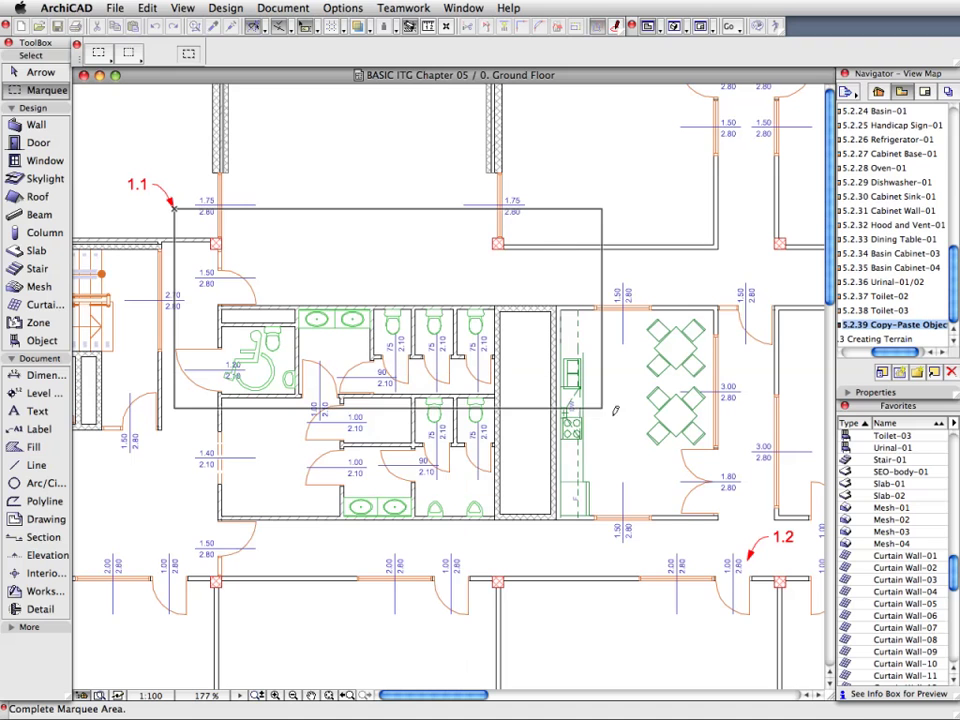
left_click(750, 556)
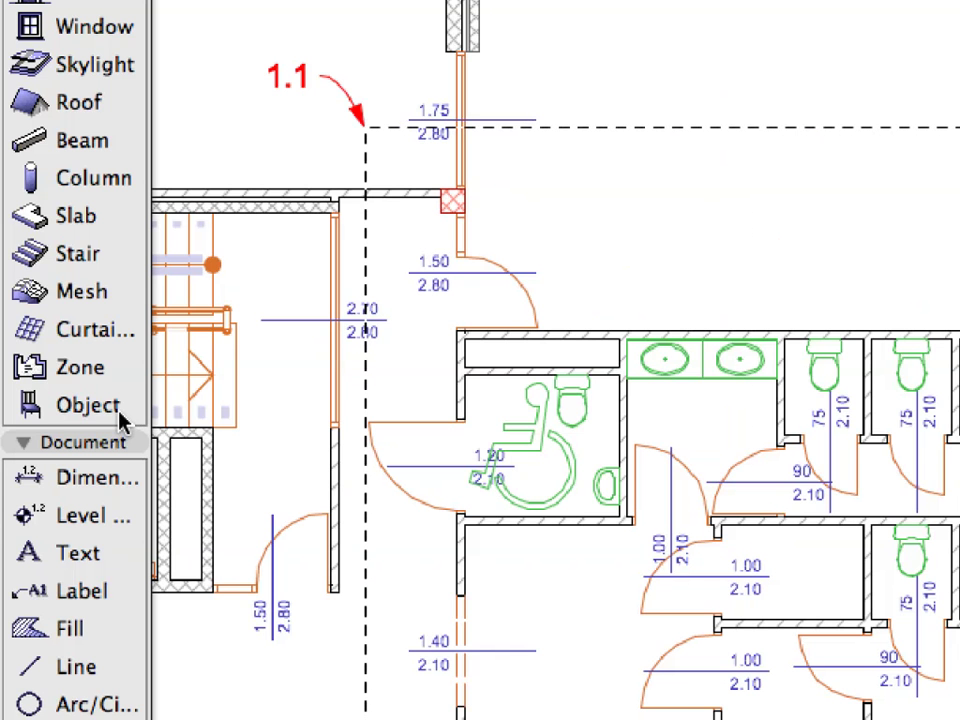
Select all objects inside the marquee on the Ground Floor and copy them.
left_click(120, 415)
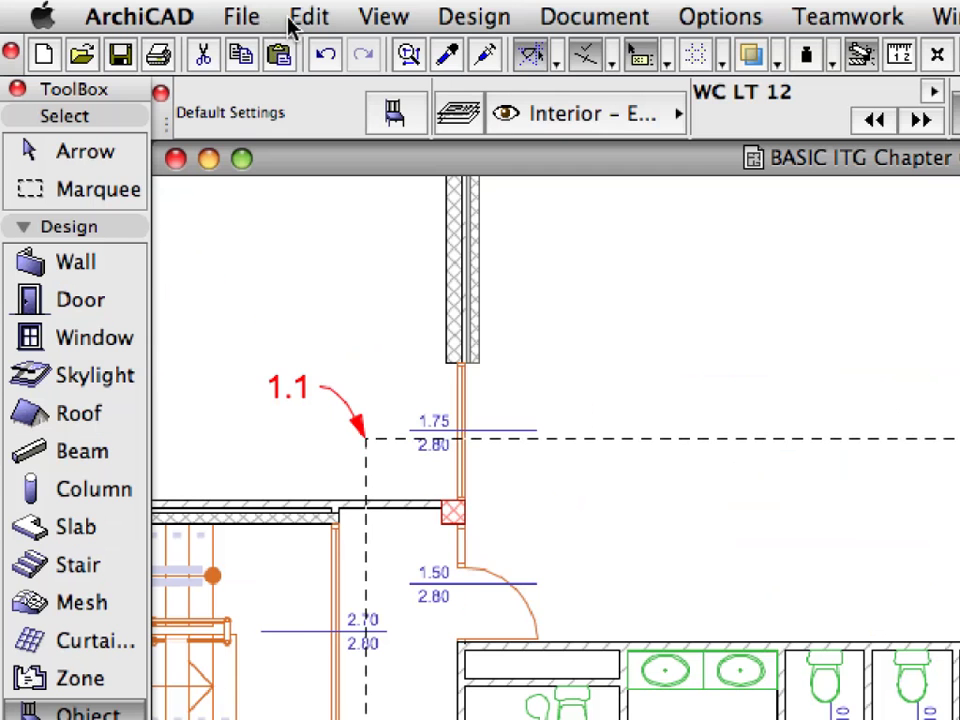
left_click(300, 18)
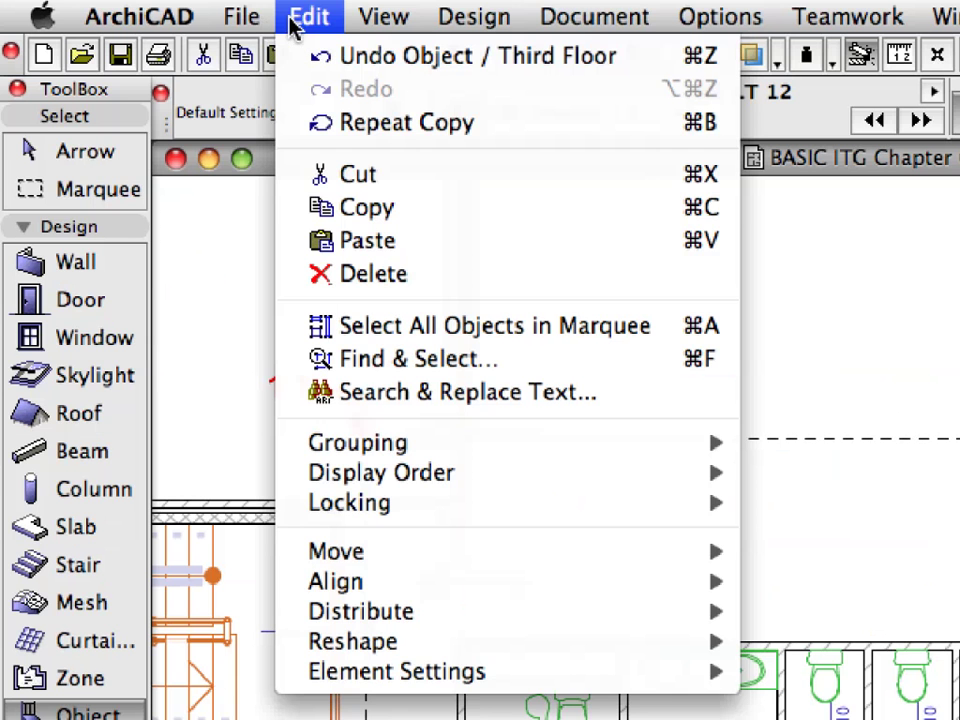
left_click(297, 334)
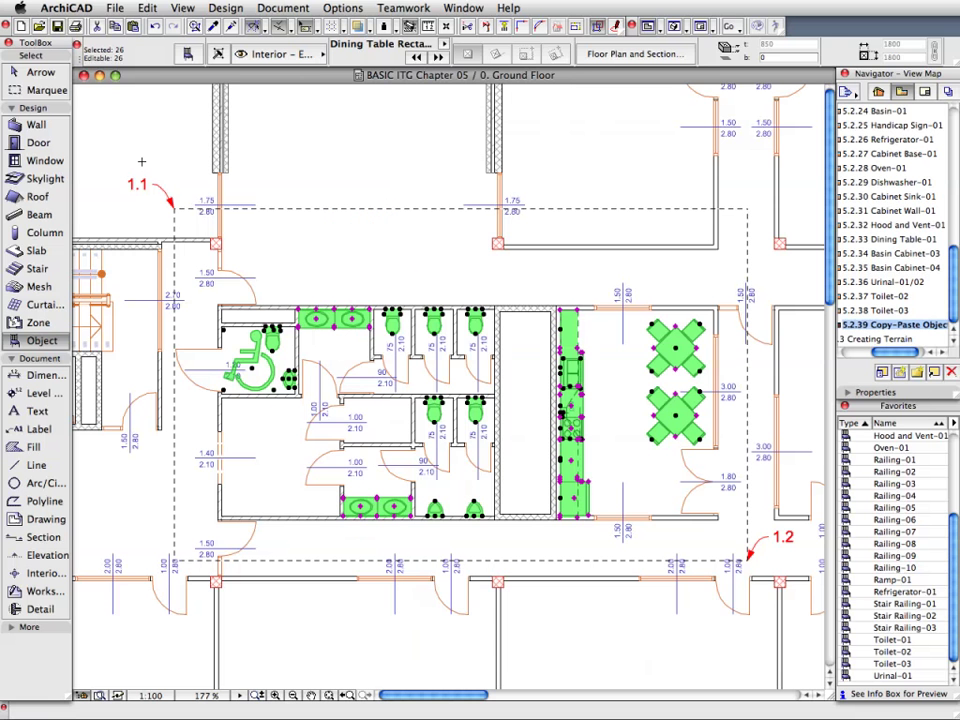
left_click(146, 8)
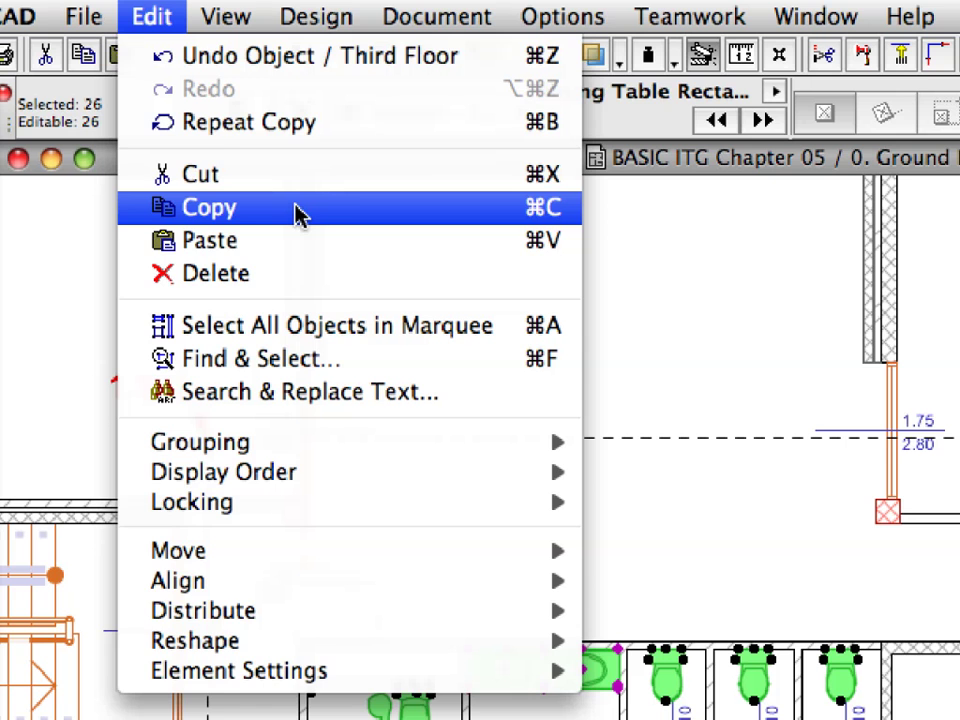
Go up one story to the First Floor and remove the marquee there.
mouse_move(236, 20)
mouse_move(237, 57)
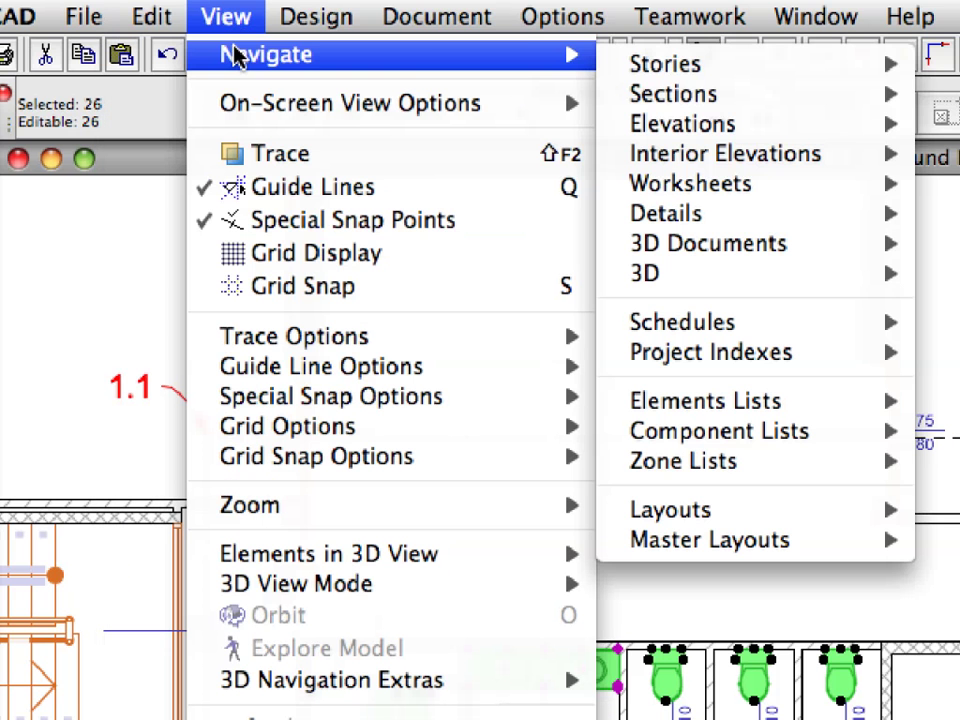
mouse_move(694, 68)
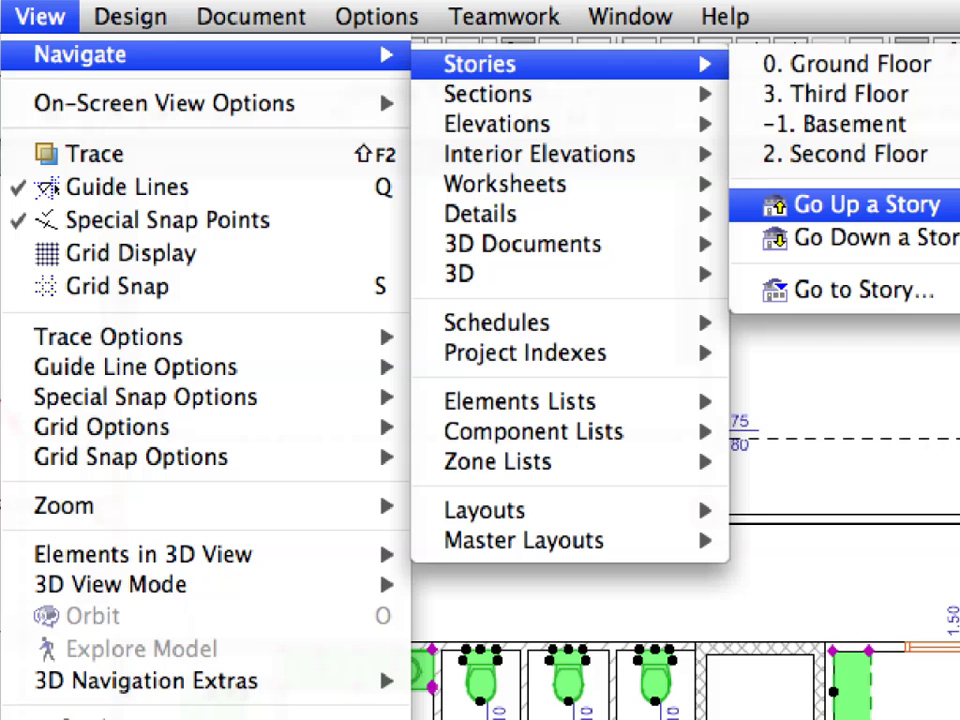
left_click(866, 204)
right_click(200, 222)
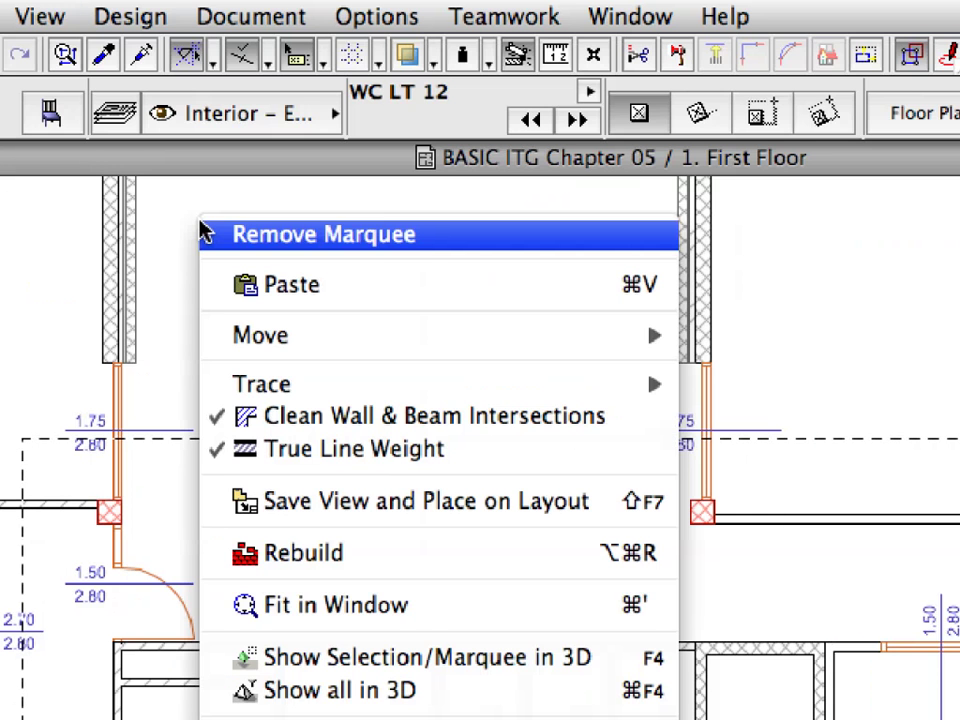
left_click(440, 238)
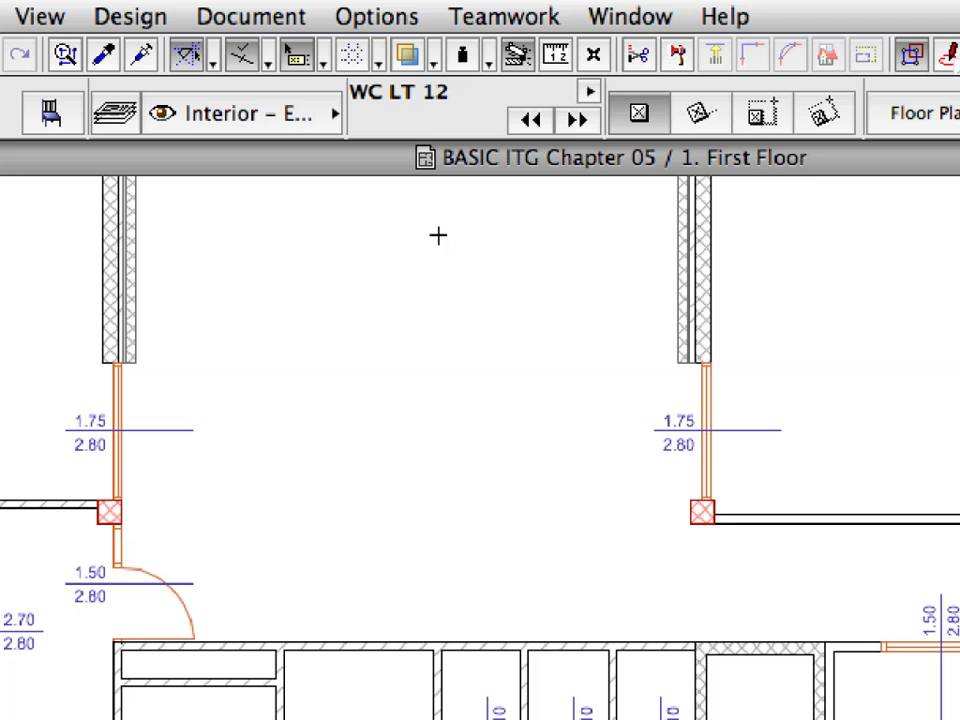
Paste the copied sanitary and kitchen objects onto the First Floor and finalize their placement.
right_click(174, 202)
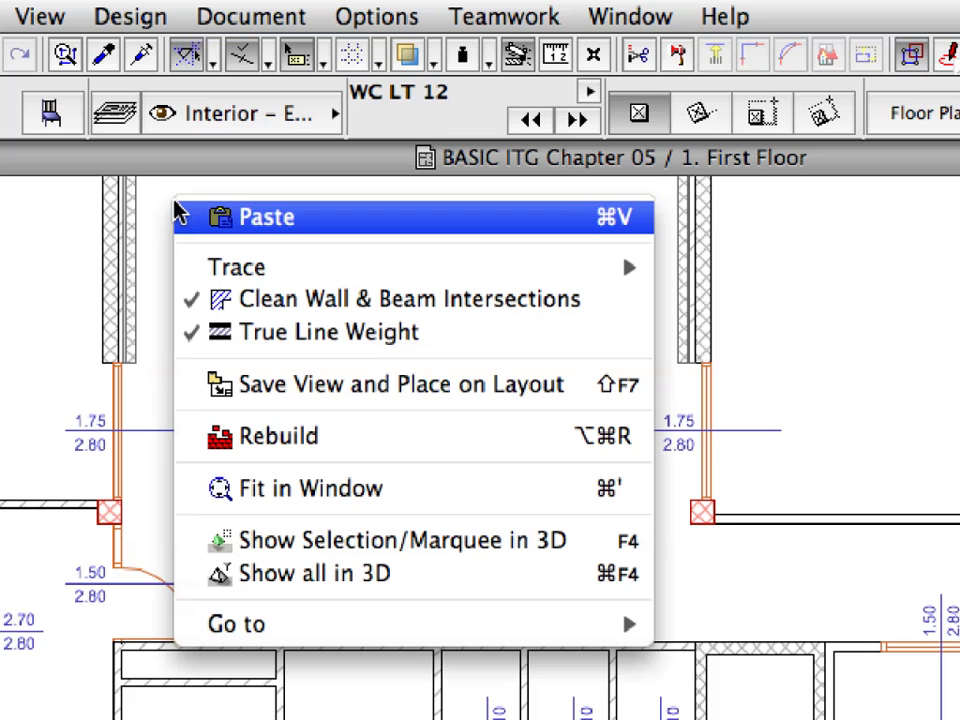
left_click(362, 229)
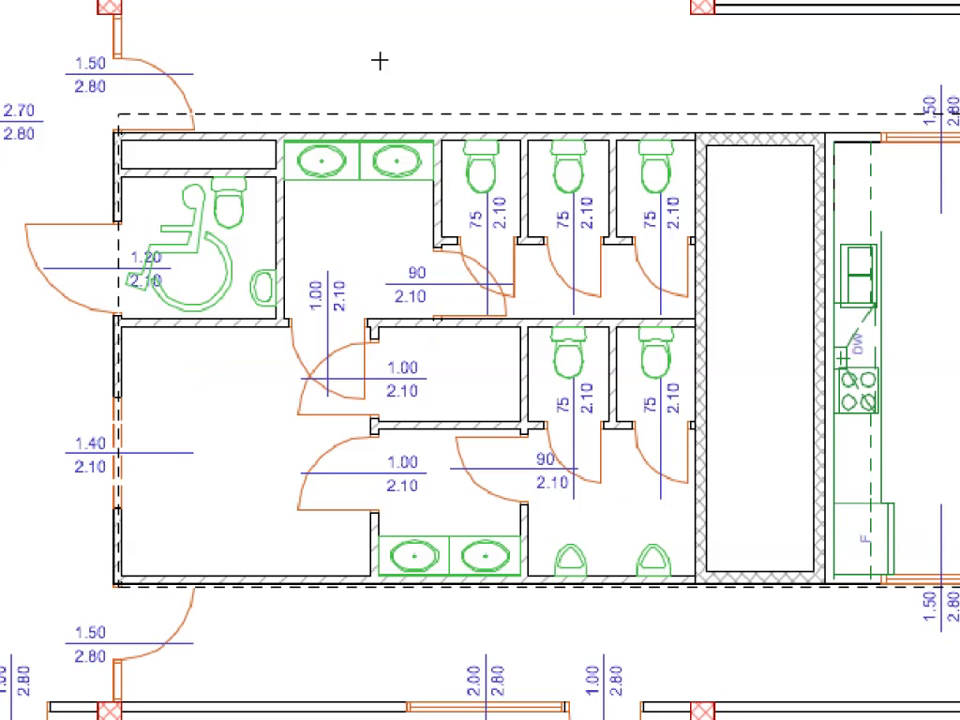
key("Escape")
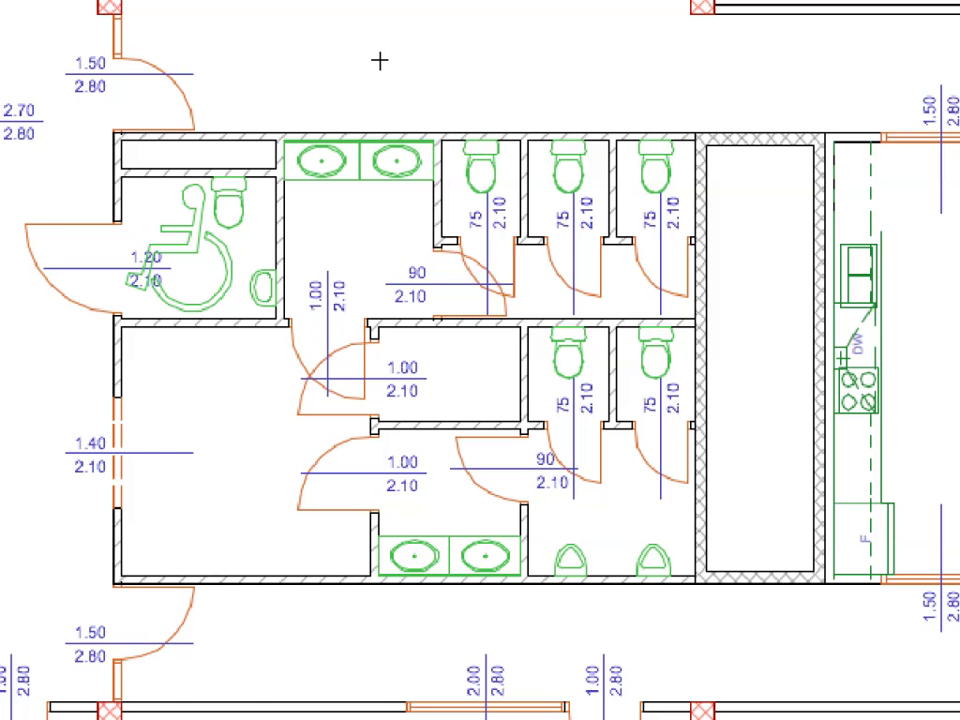
Go up one story to the Second Floor, paste the copied objects there and finalize their placement.
left_click(36, 15)
mouse_move(62, 55)
mouse_move(480, 64)
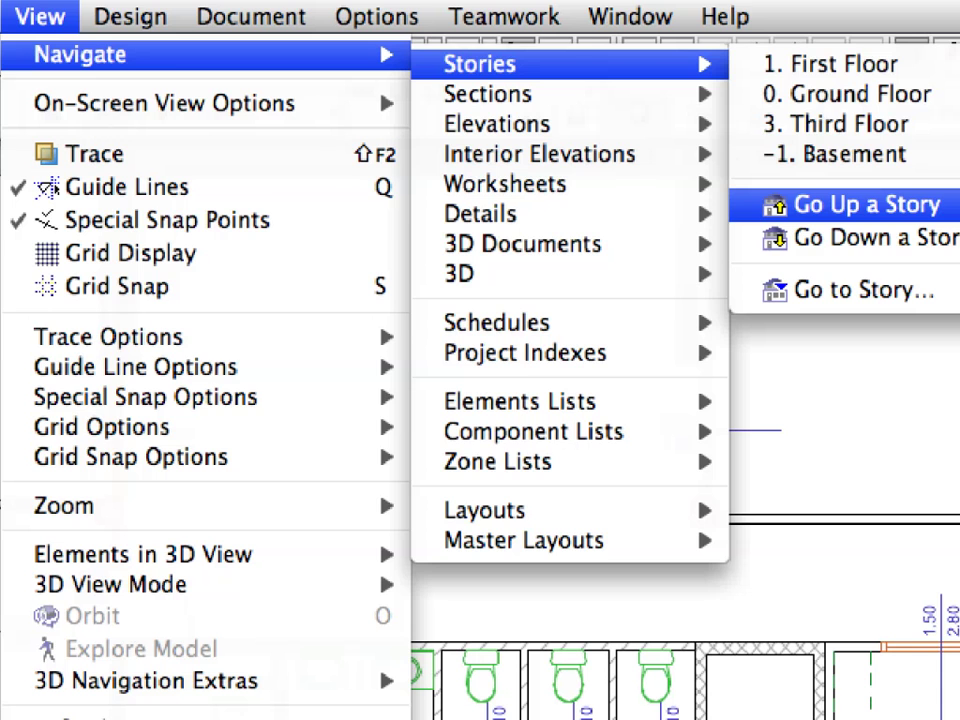
left_click(866, 204)
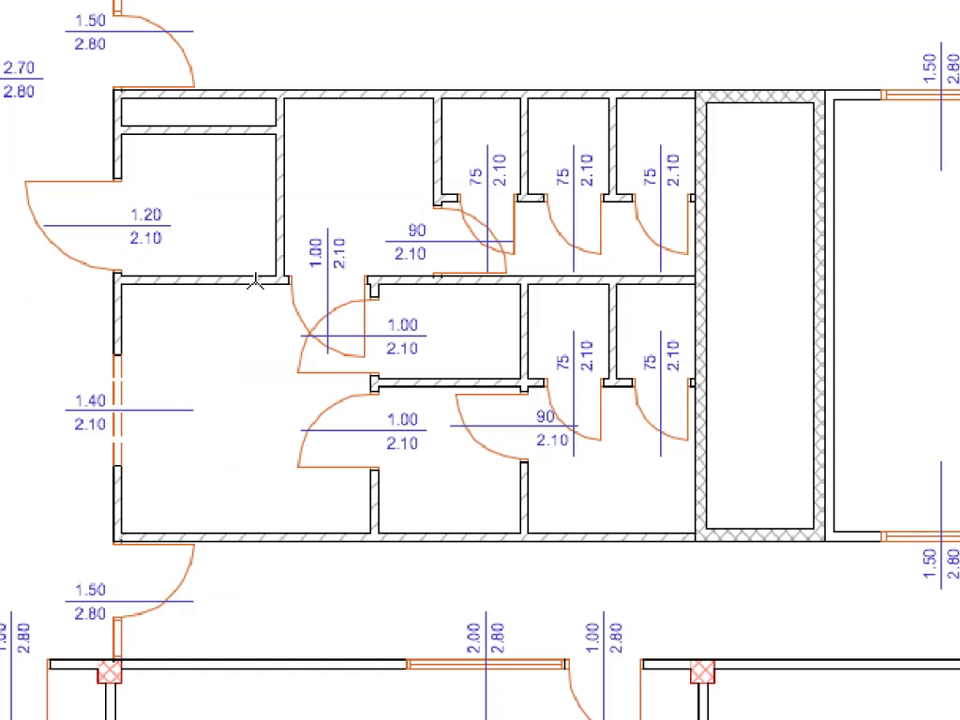
right_click(261, 51)
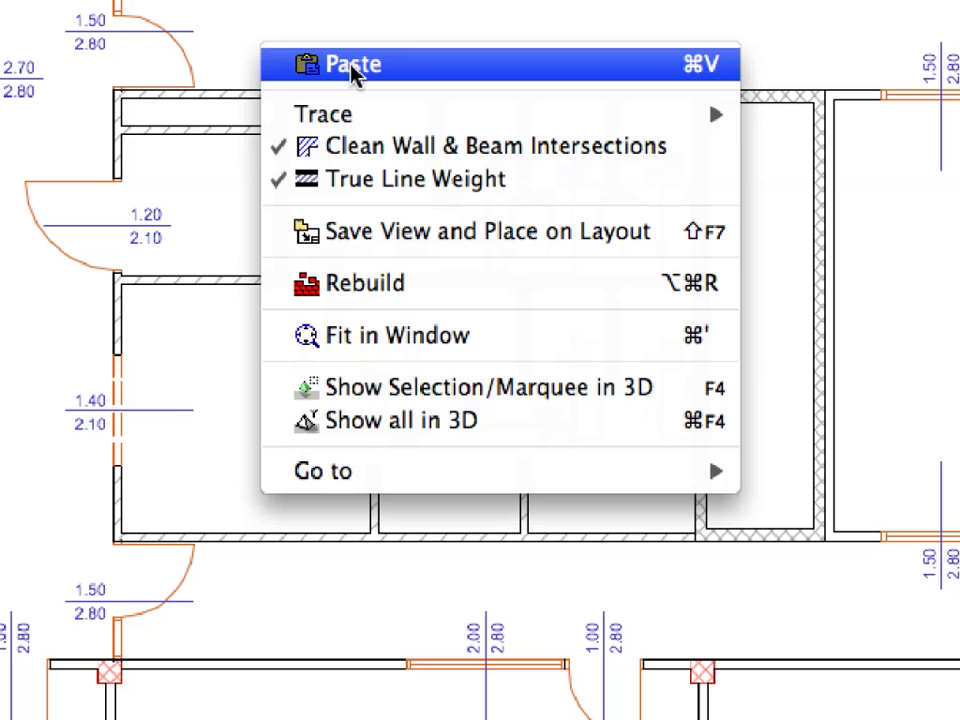
left_click(449, 79)
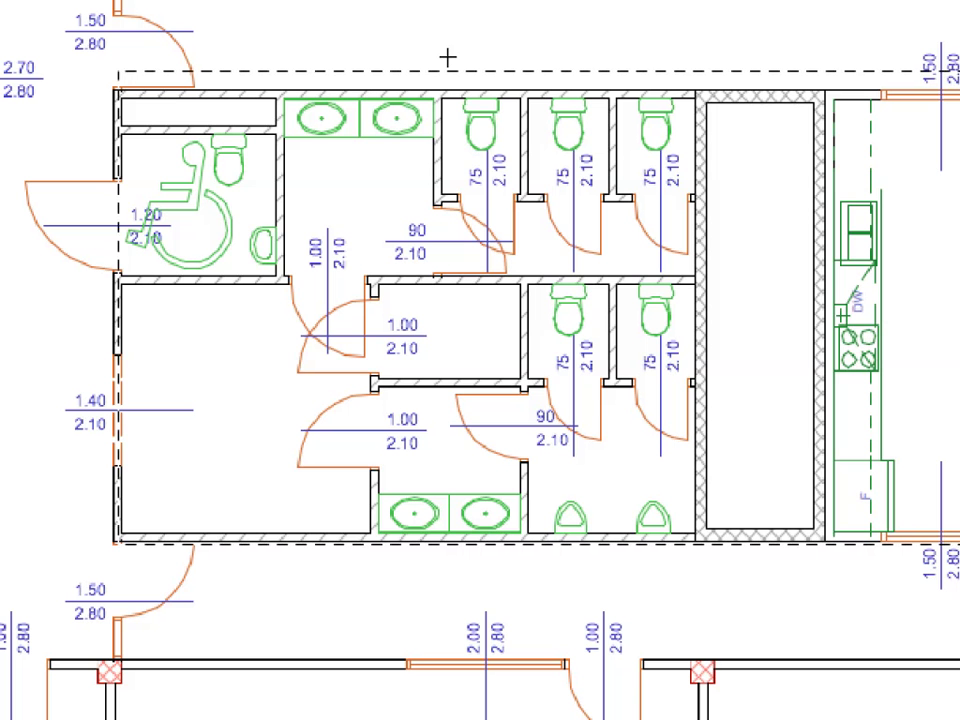
key("Escape")
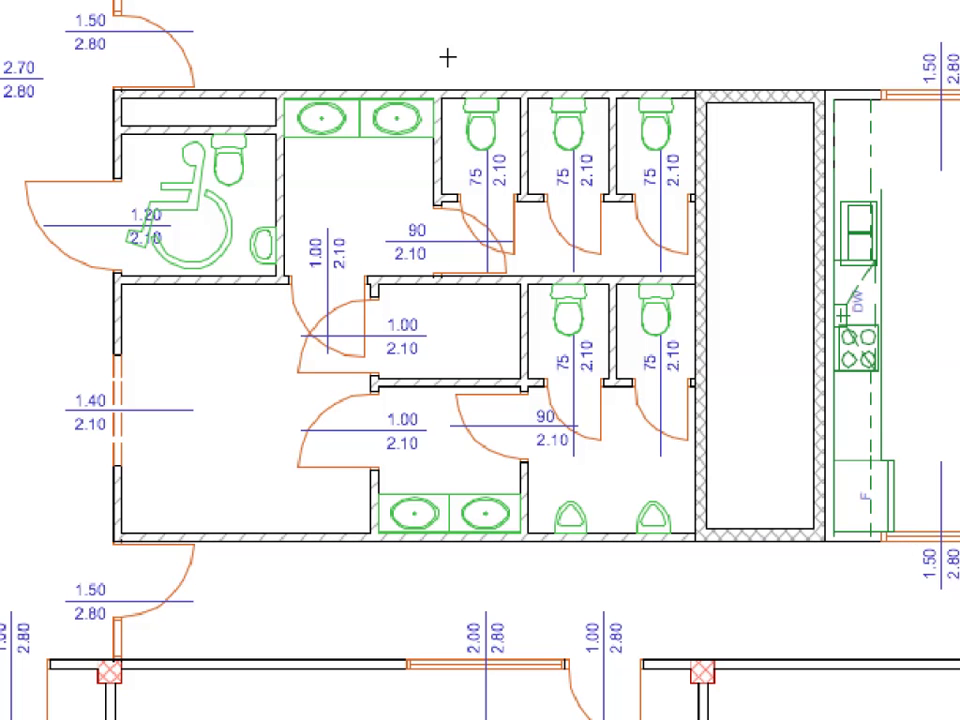